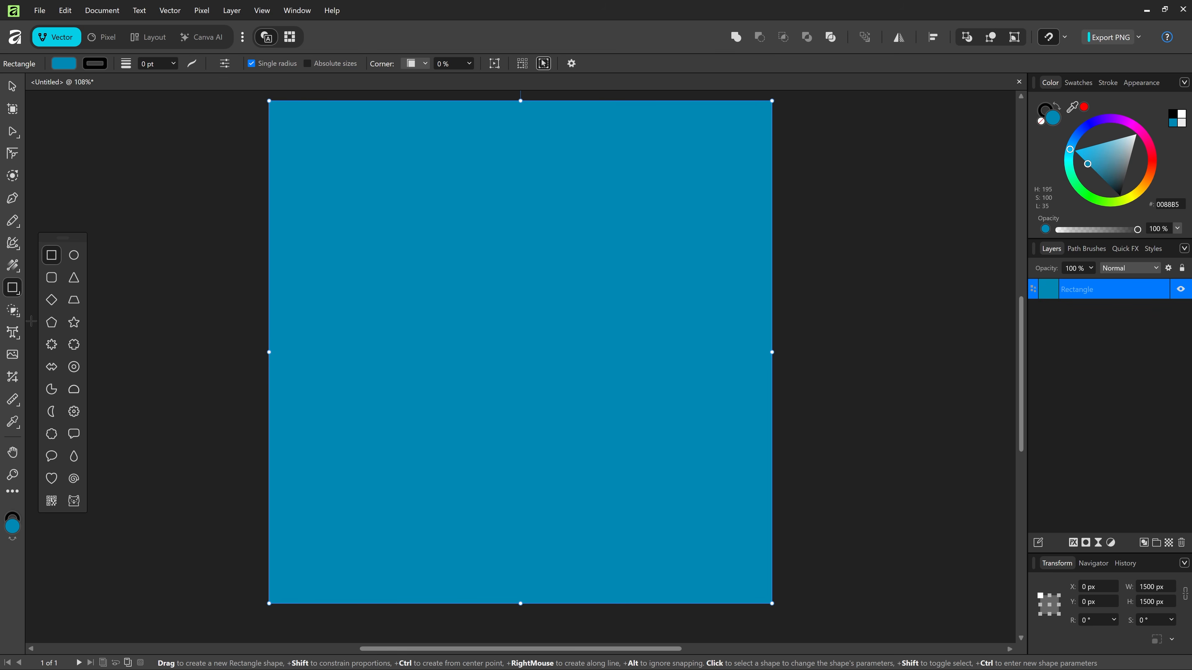
- Add artistic text to the blue square reading "Pull" and "Up" on two separate lines
{"action": "left_click", "coordinate": [13, 333]}
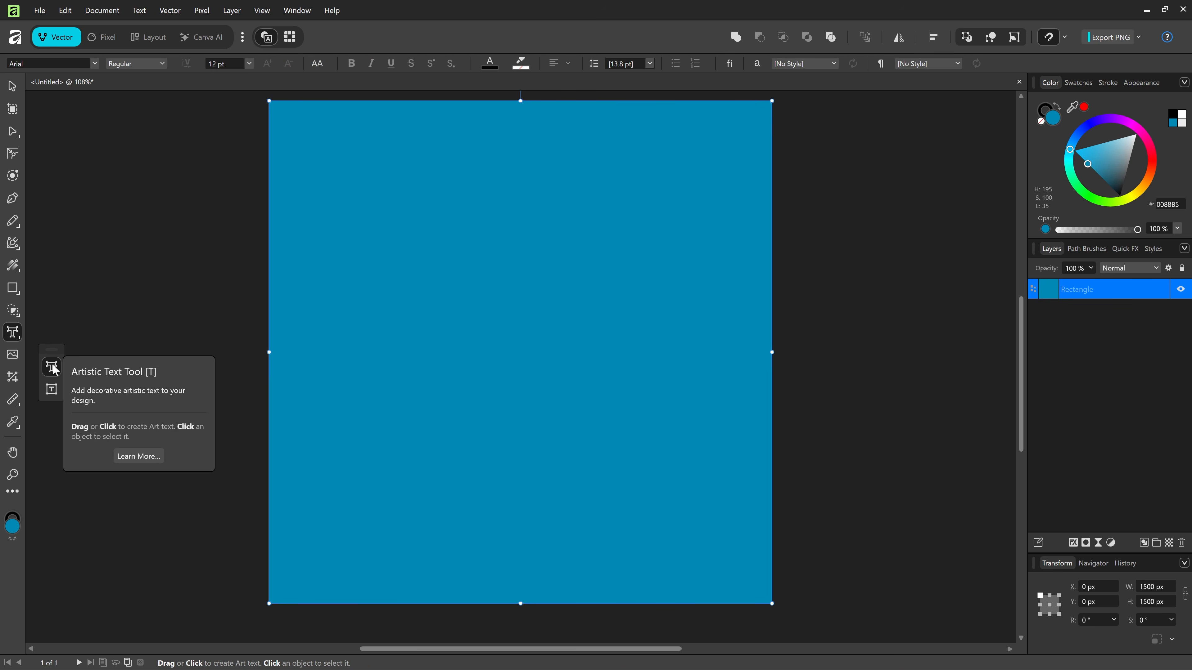
{"action": "left_click", "coordinate": [378, 213]}
{"action": "type", "text": "Pull"}
{"action": "key", "text": "Return"}
{"action": "type", "text": "Up"}
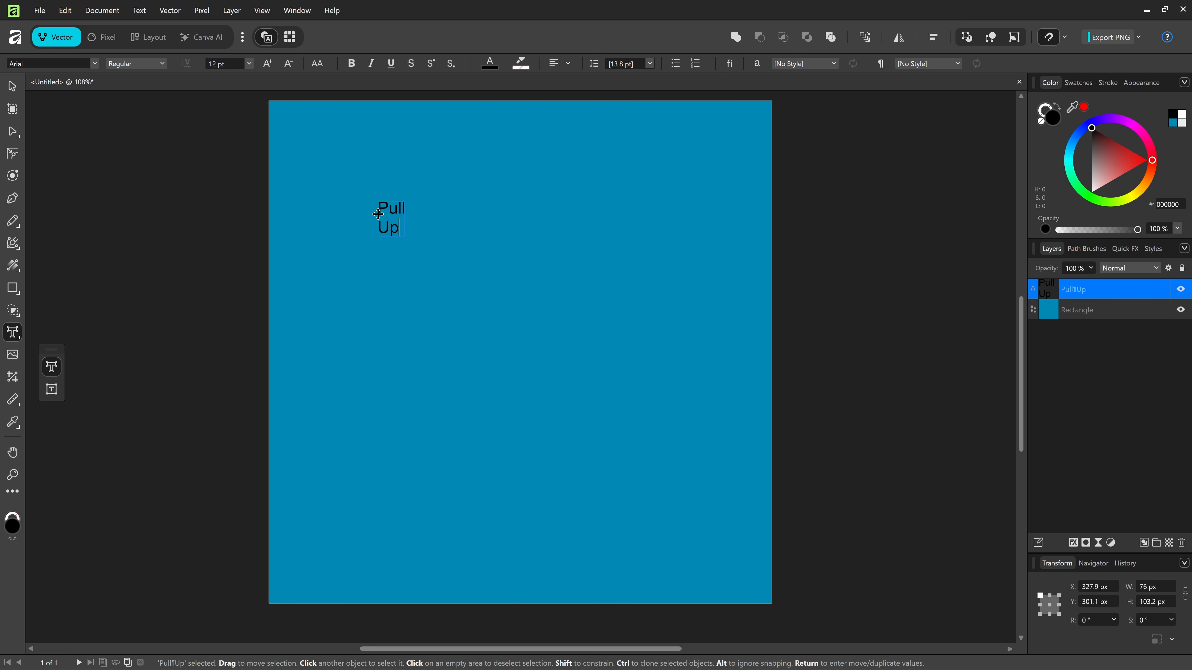
{"action": "key", "text": "Escape"}
{"action": "left_click", "coordinate": [12, 88]}
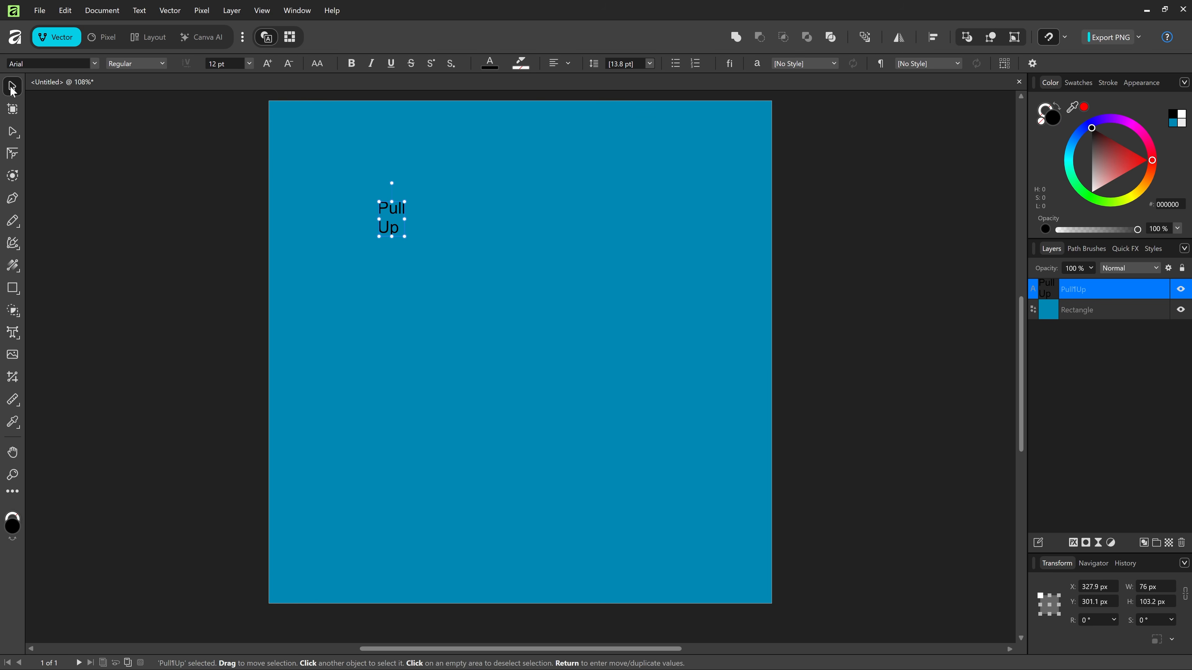
- Set the text's font to Mozilla Headline Bold and scale it up to about 81.3 pt
{"action": "left_click", "coordinate": [43, 66]}
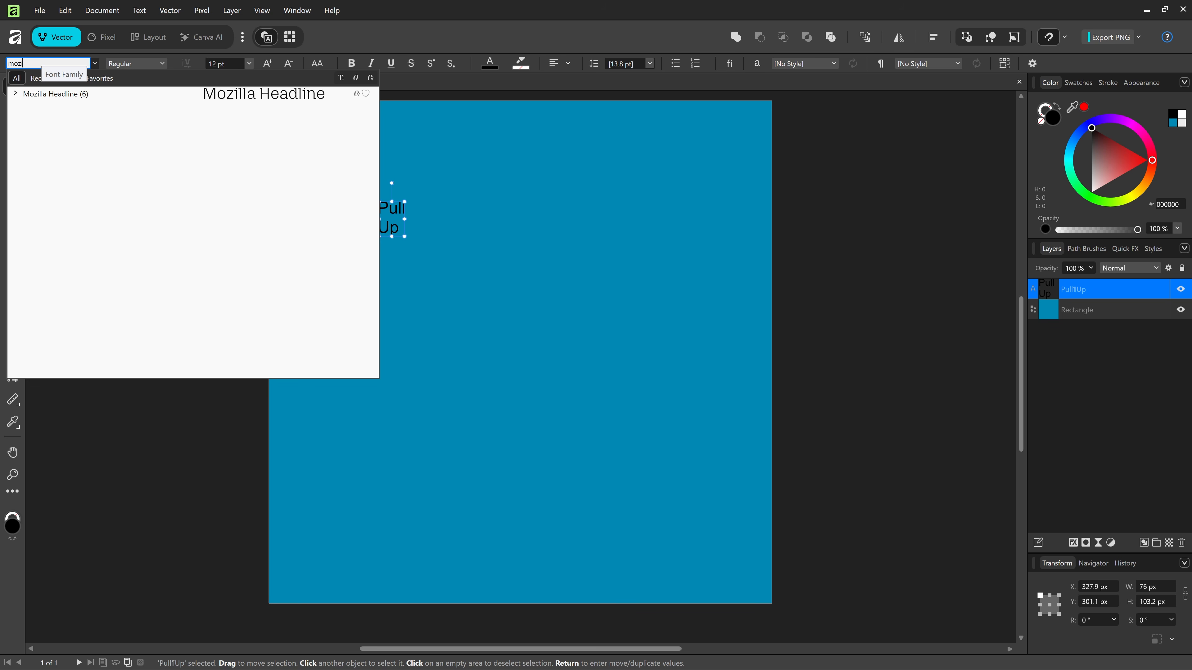
{"action": "left_click", "coordinate": [70, 96]}
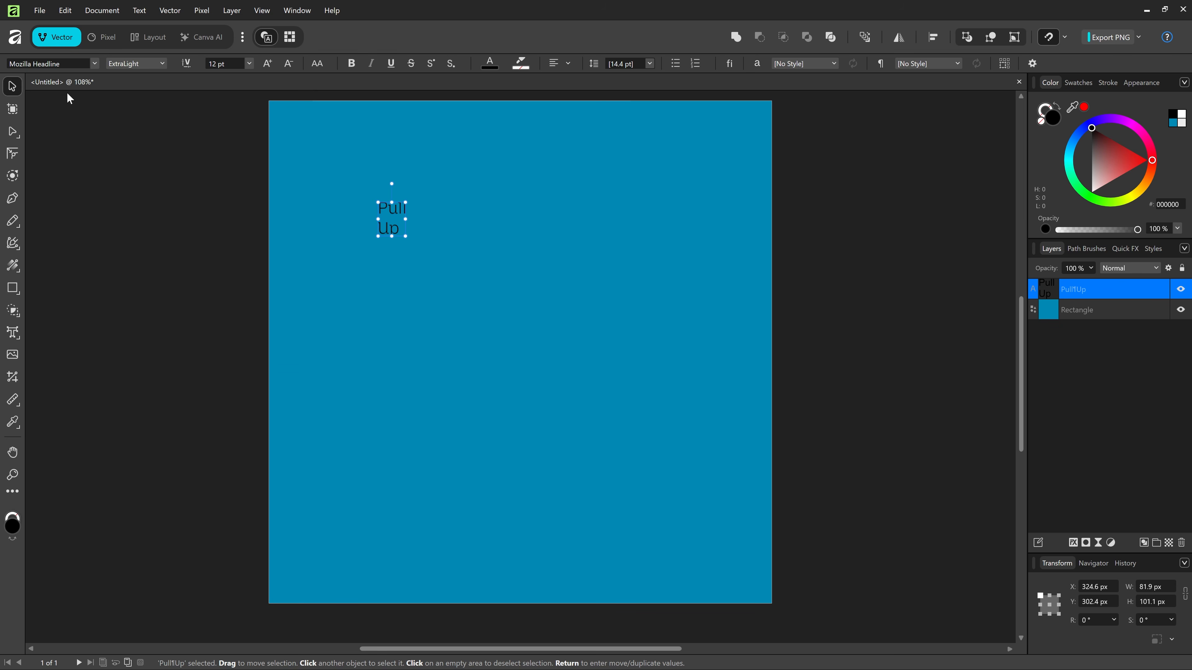
{"action": "left_click", "coordinate": [141, 63]}
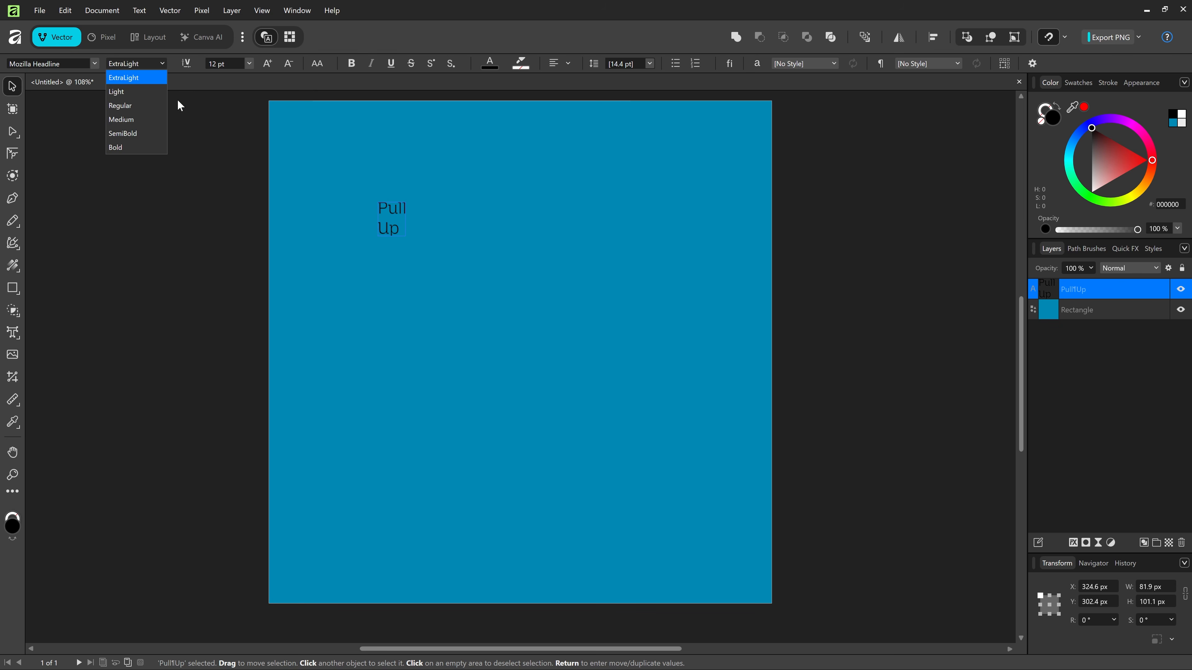
{"action": "left_click", "coordinate": [121, 147]}
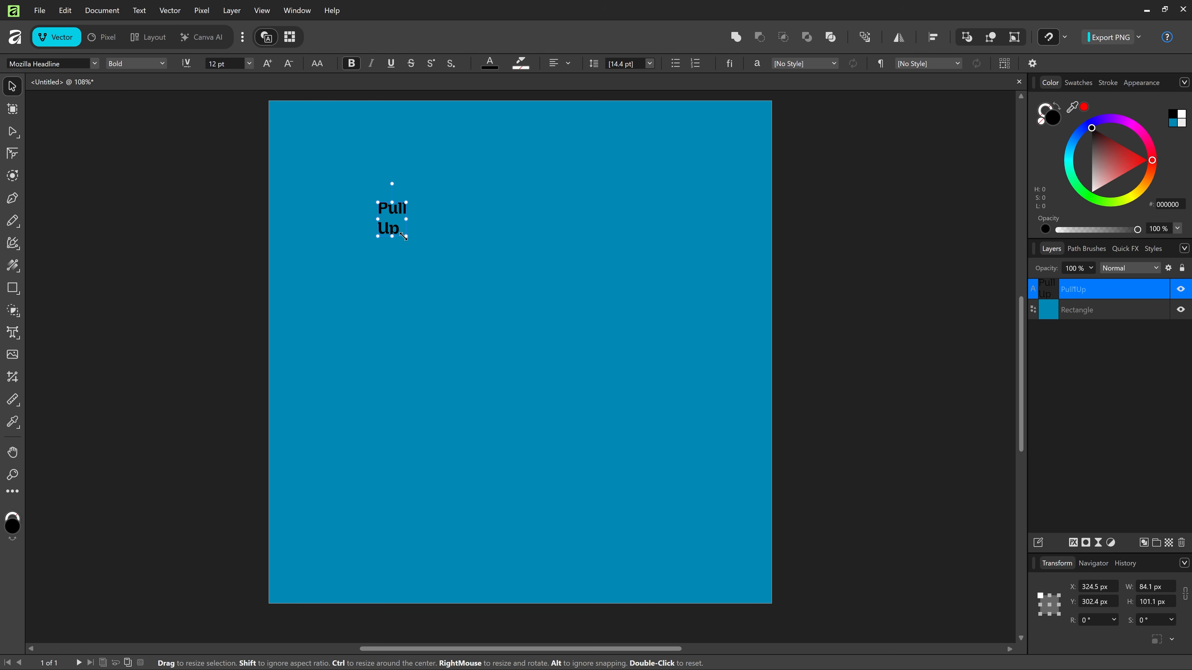
{"action": "left_click_drag", "start_coordinate": [406, 236], "coordinate": [599, 432]}
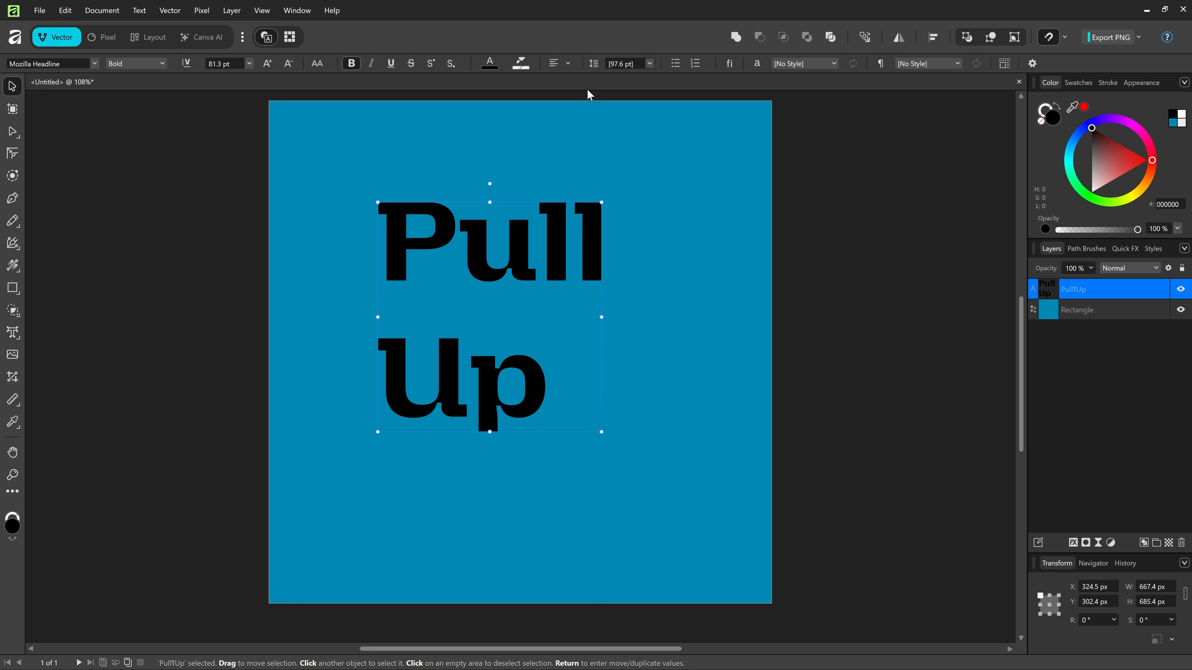
- Centre-align the two text lines and centre the text block horizontally and vertically on the spread
{"action": "left_click", "coordinate": [554, 66]}
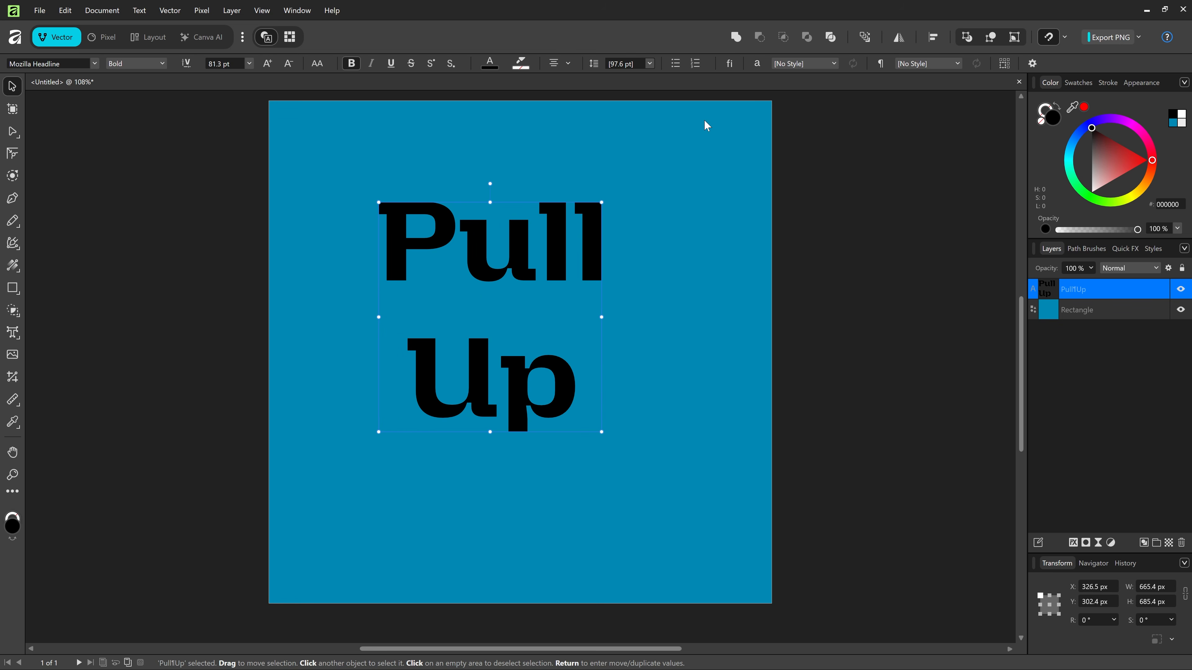
{"action": "left_click", "coordinate": [932, 41]}
{"action": "left_click", "coordinate": [970, 79]}
{"action": "left_click", "coordinate": [970, 142]}
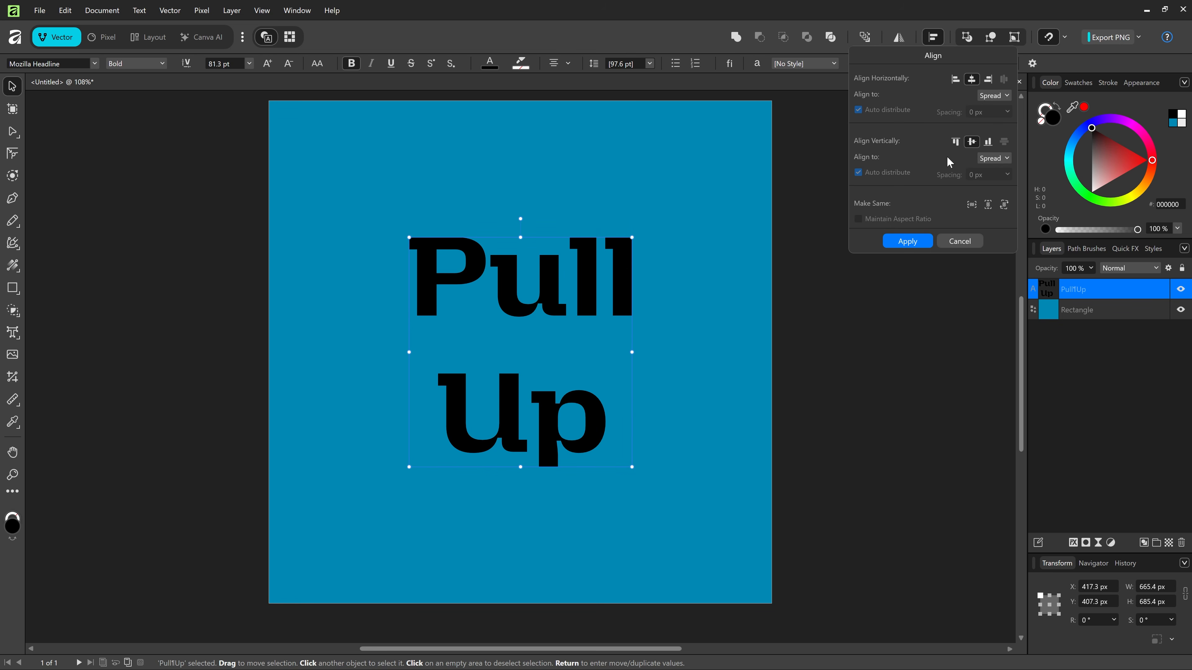
{"action": "left_click", "coordinate": [906, 241]}
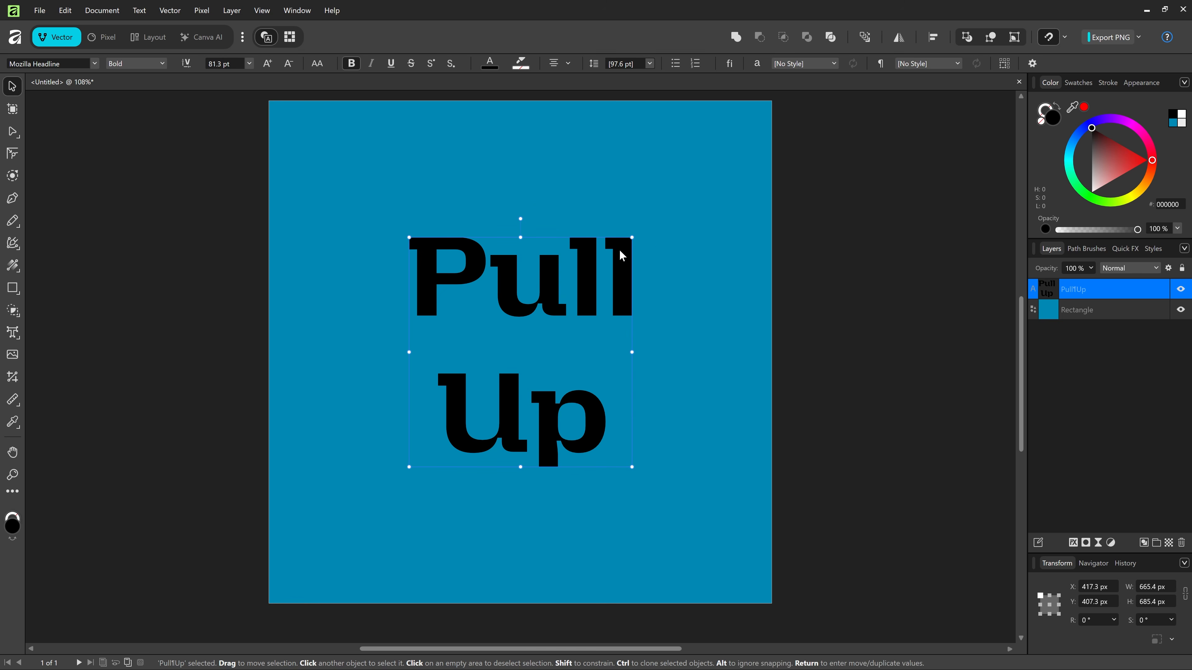
- Set the text's font size to 125 pt and raise it further to 128 pt
{"action": "left_click", "coordinate": [232, 68]}
{"action": "type", "text": "1"}
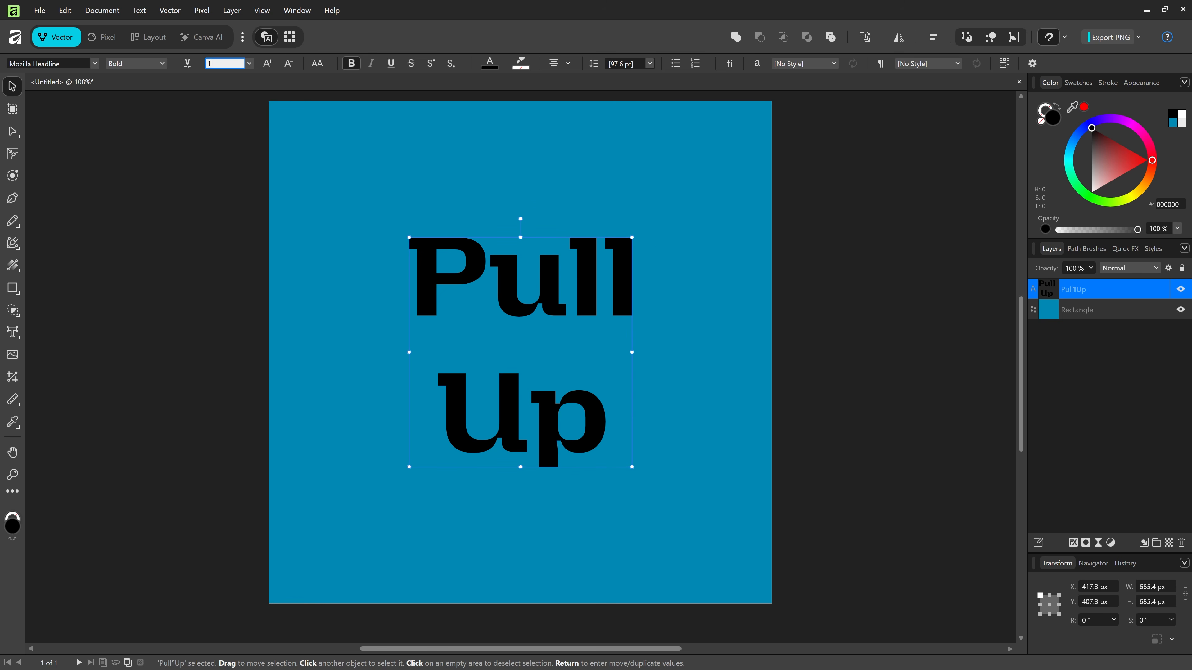
{"action": "type", "text": "25"}
{"action": "key", "text": "Return"}
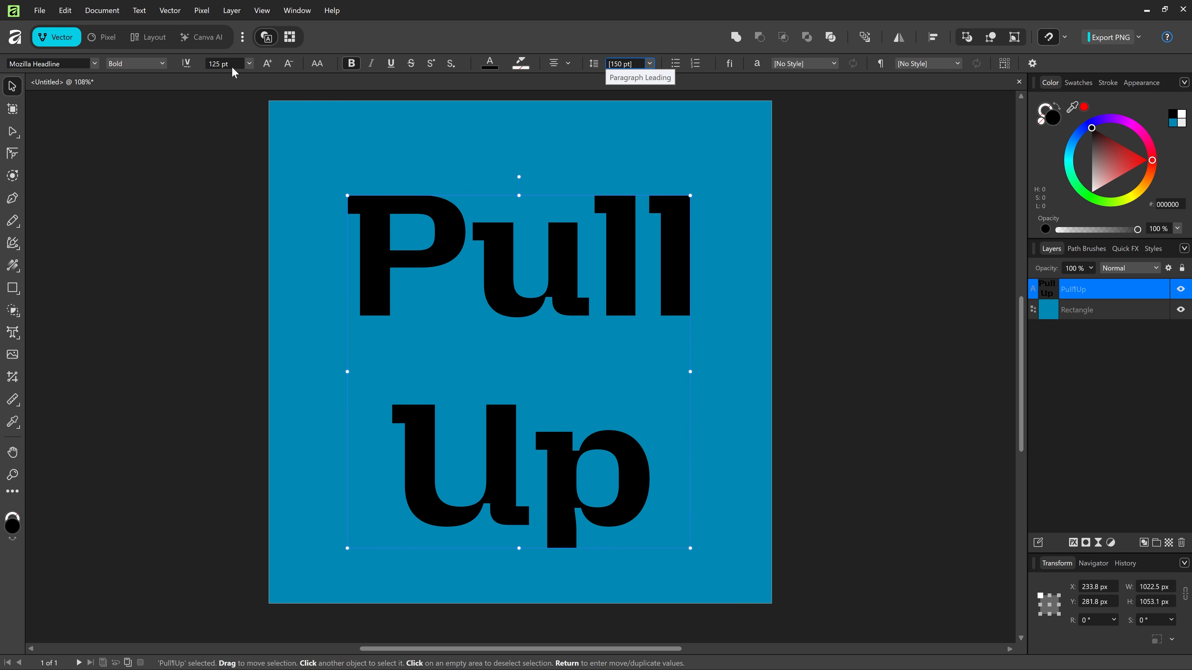
{"action": "left_click", "coordinate": [232, 66]}
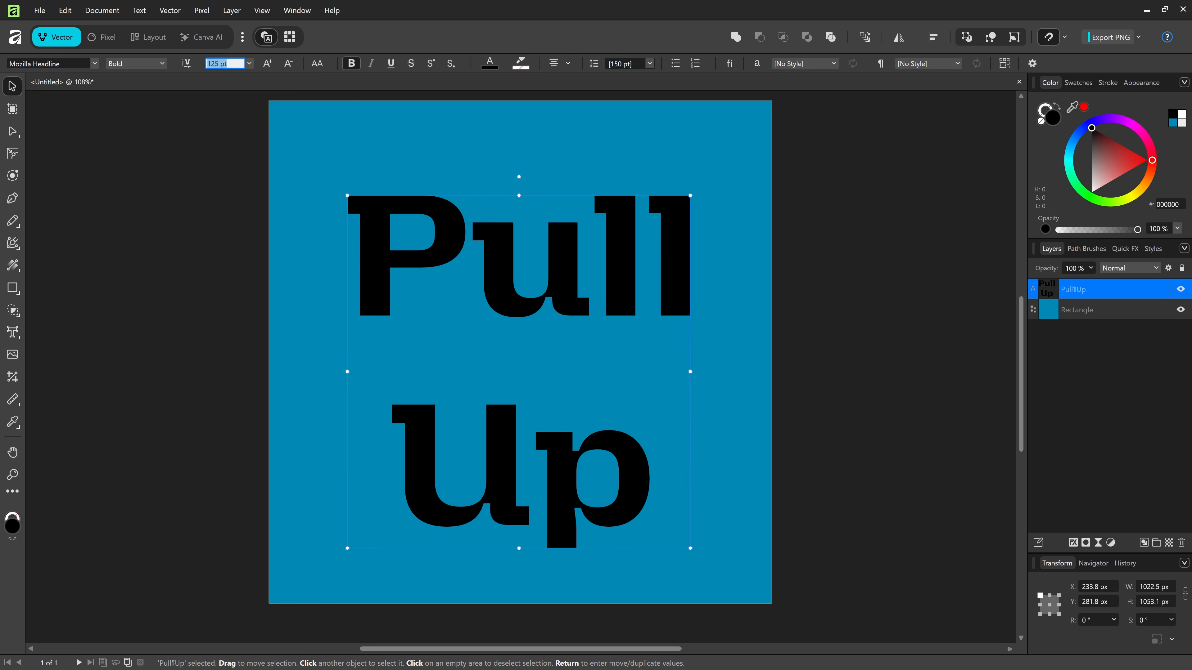
{"action": "key", "text": "Up"}
{"action": "key", "text": "Up"}
{"action": "key", "text": "Up"}
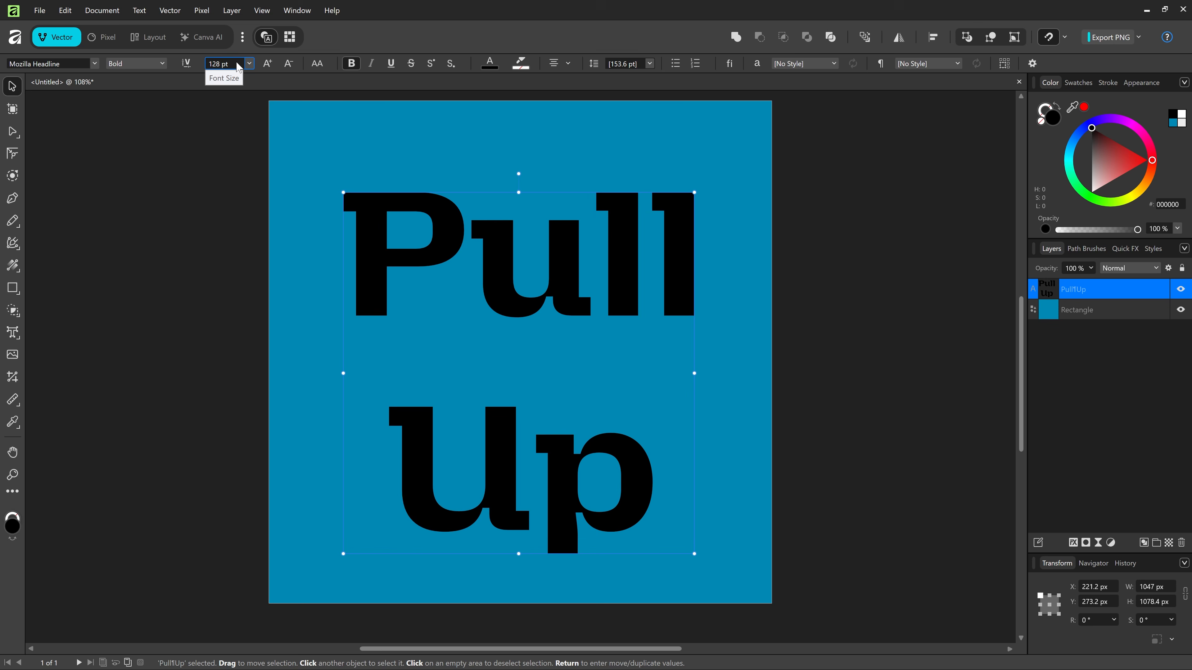
{"action": "key", "text": "alt"}
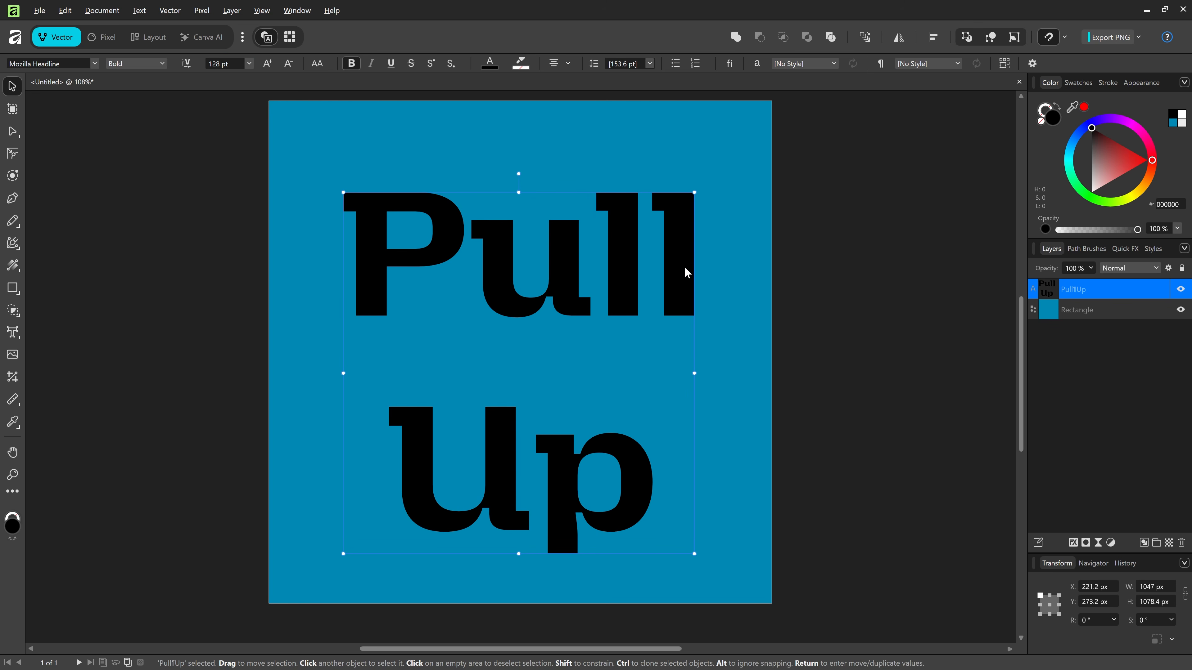
- Retype the text in capitals as "PULL" and "UP" on two lines
{"action": "key", "text": "t"}
{"action": "key", "text": "BackSpace"}
{"action": "key", "text": "BackSpace"}
{"action": "key", "text": "BackSpace"}
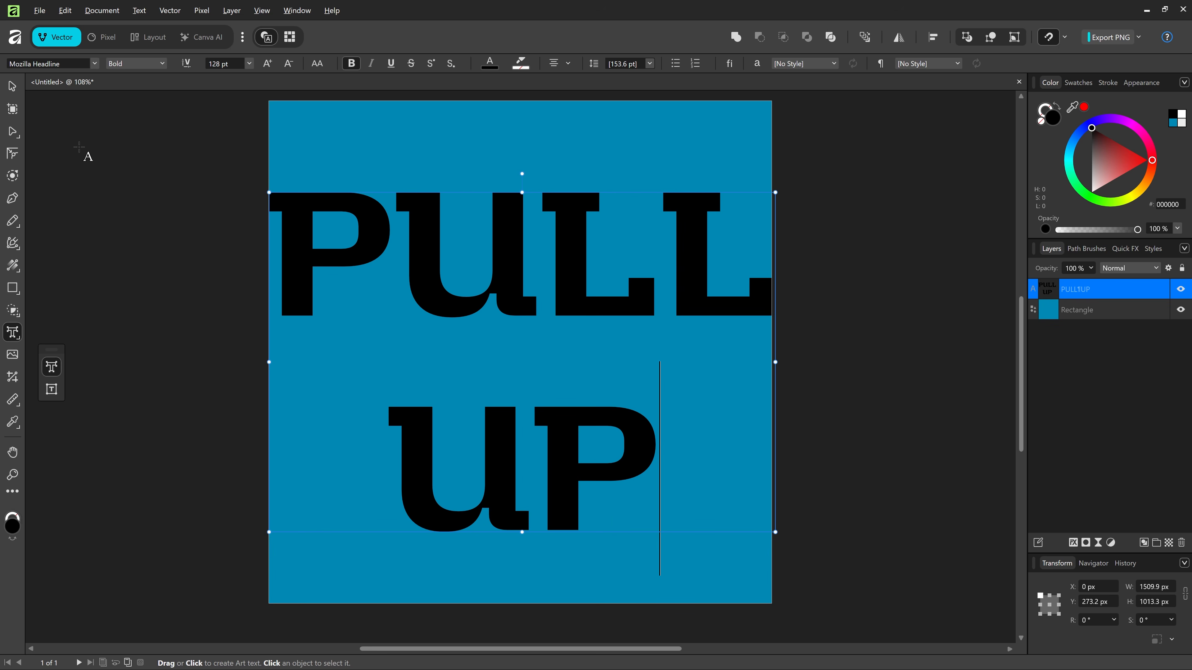
{"action": "key", "text": "Escape"}
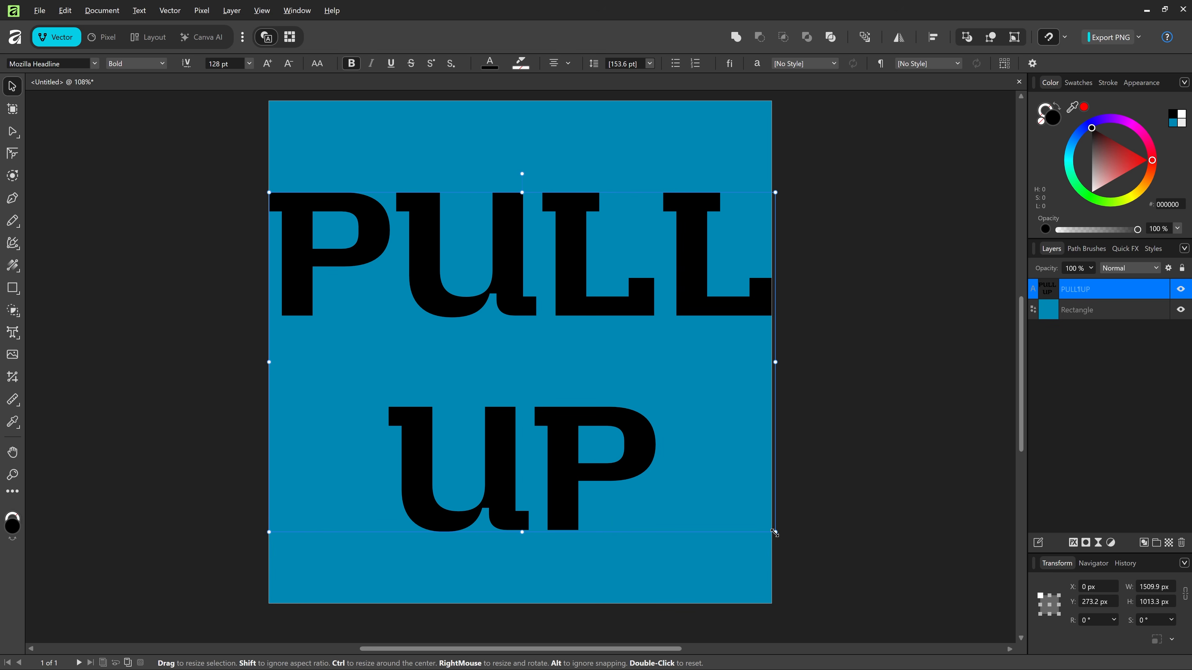
- Scale the text down to about 1287 px wide and fill it with the blue sampled from the background
{"action": "left_click_drag", "start_coordinate": [775, 533], "coordinate": [740, 505]}
{"action": "left_click", "coordinate": [790, 427]}
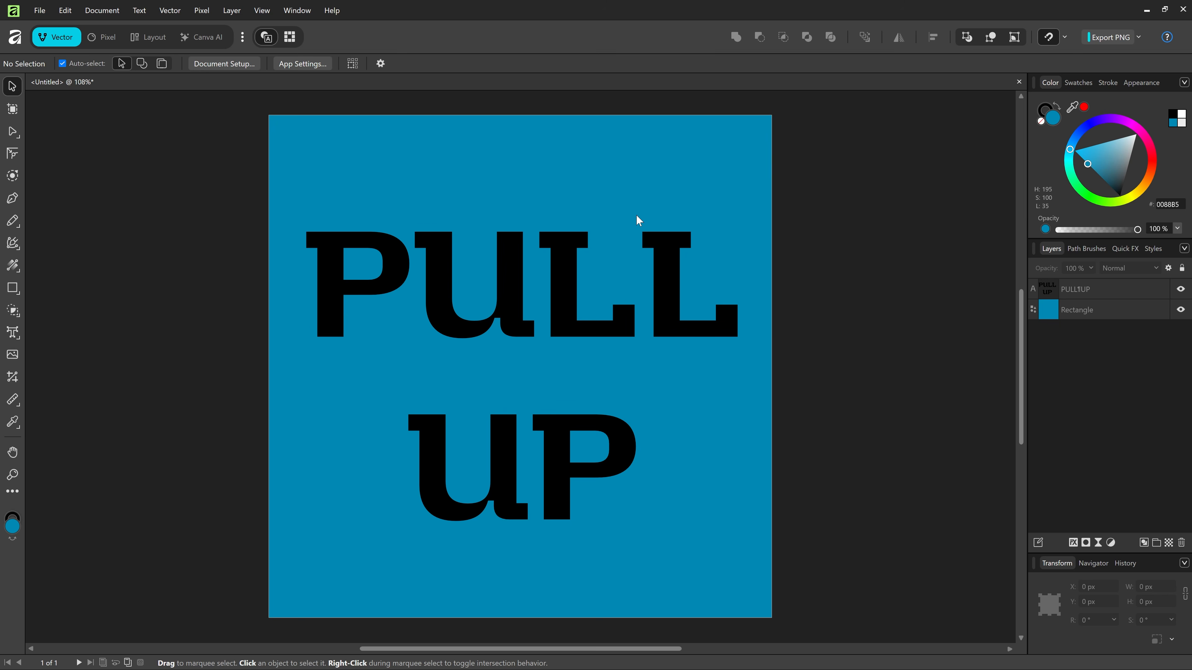
{"action": "left_click", "coordinate": [571, 321]}
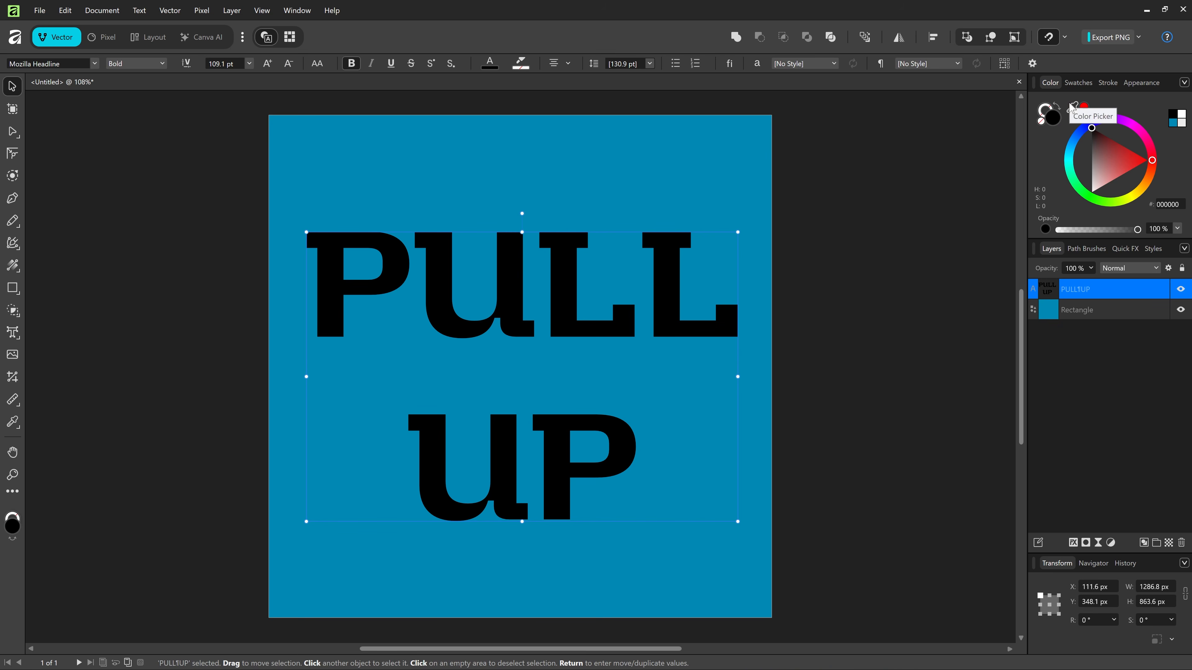
{"action": "left_click_drag", "start_coordinate": [1072, 107], "coordinate": [705, 190]}
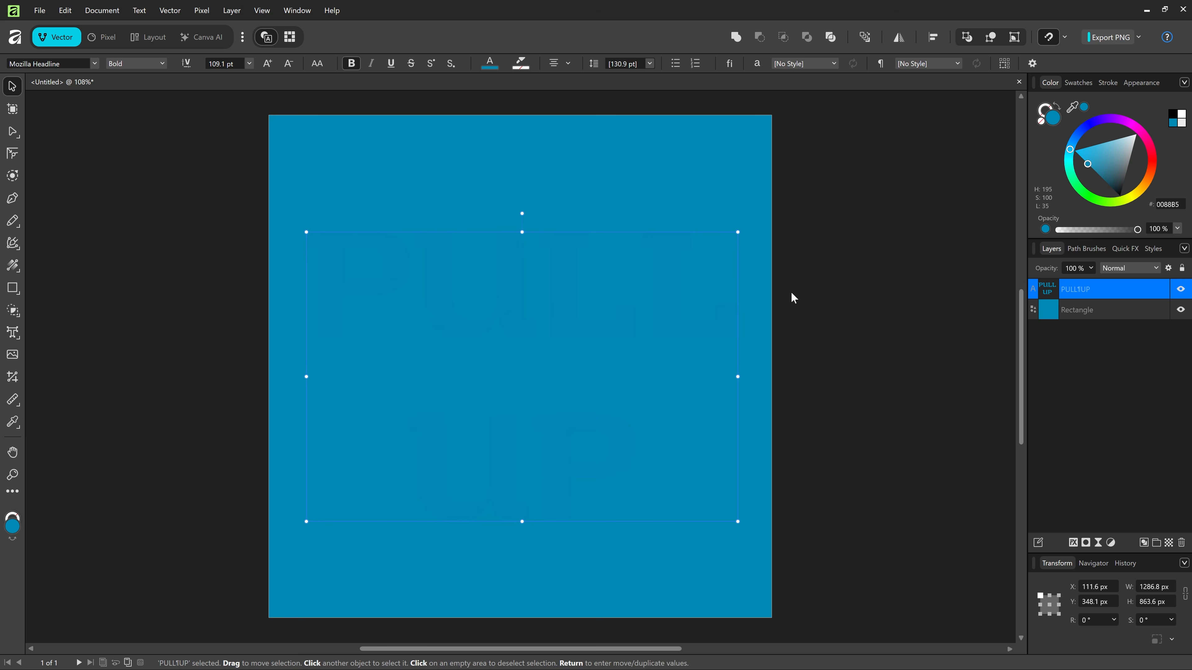
- Enable the Bevel / Emboss layer effect on the text, with the effects dialog moved clear of the lettering
{"action": "left_click", "coordinate": [1073, 543]}
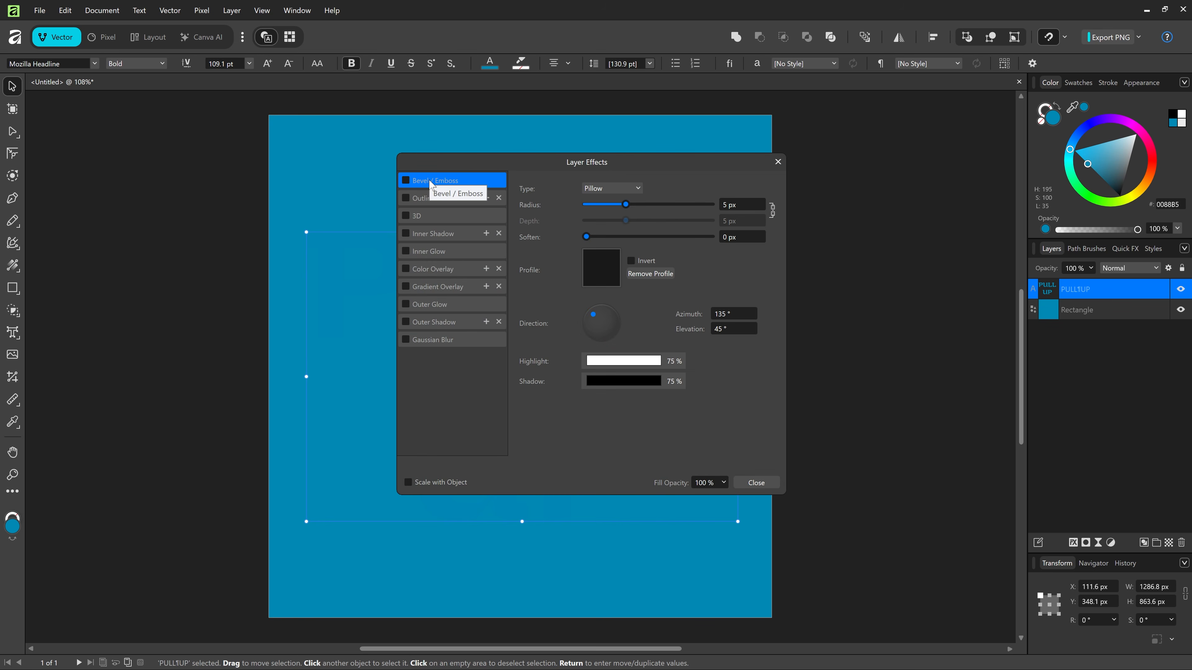
{"action": "left_click_drag", "start_coordinate": [416, 160], "coordinate": [800, 159]}
{"action": "left_click", "coordinate": [788, 175]}
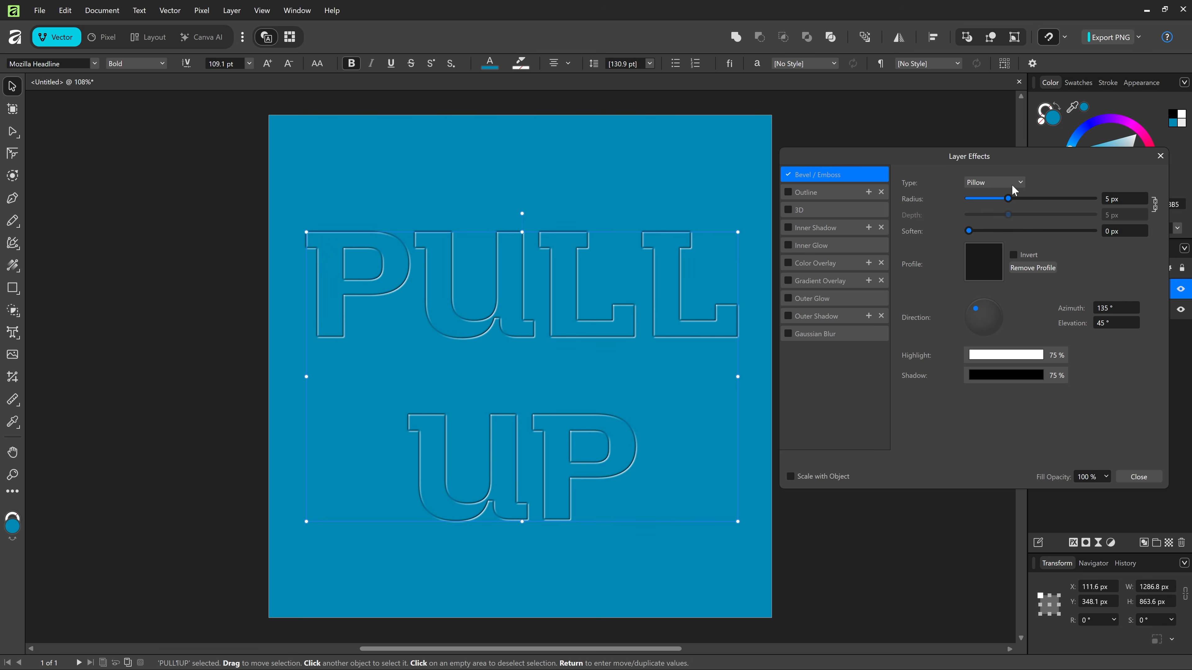
- Try the Inner and Emboss bevel types on the text and return to Pillow
{"action": "left_click", "coordinate": [997, 181]}
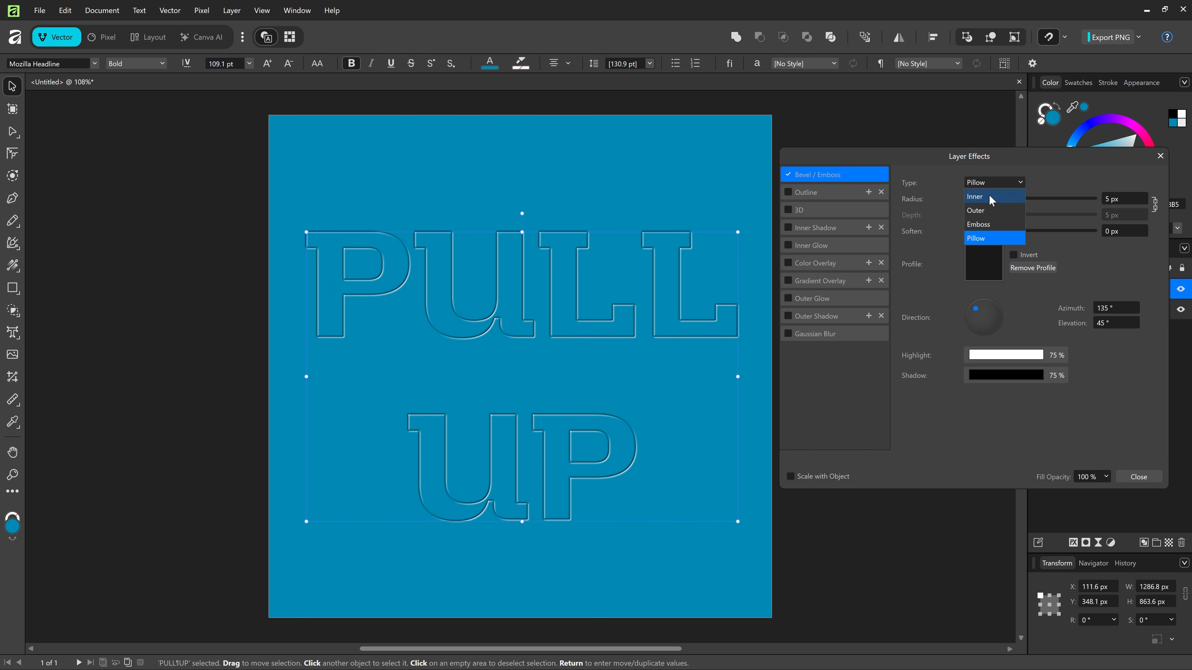
{"action": "left_click", "coordinate": [990, 197]}
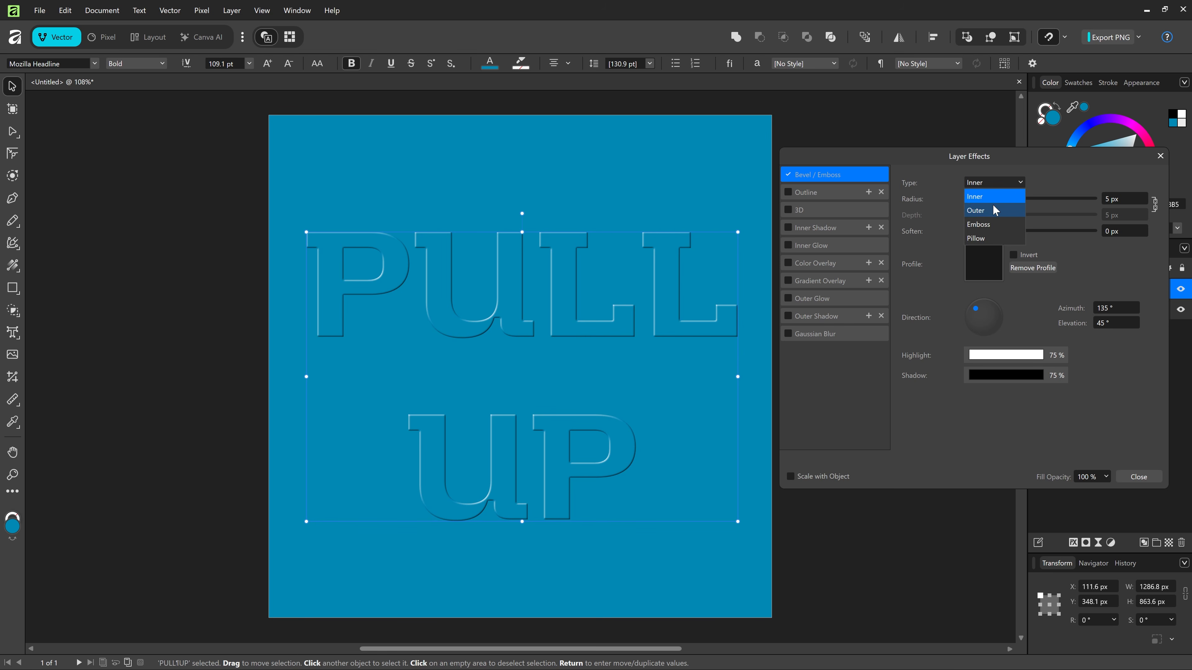
{"action": "left_click", "coordinate": [995, 181]}
{"action": "left_click", "coordinate": [990, 221]}
{"action": "left_click", "coordinate": [993, 182]}
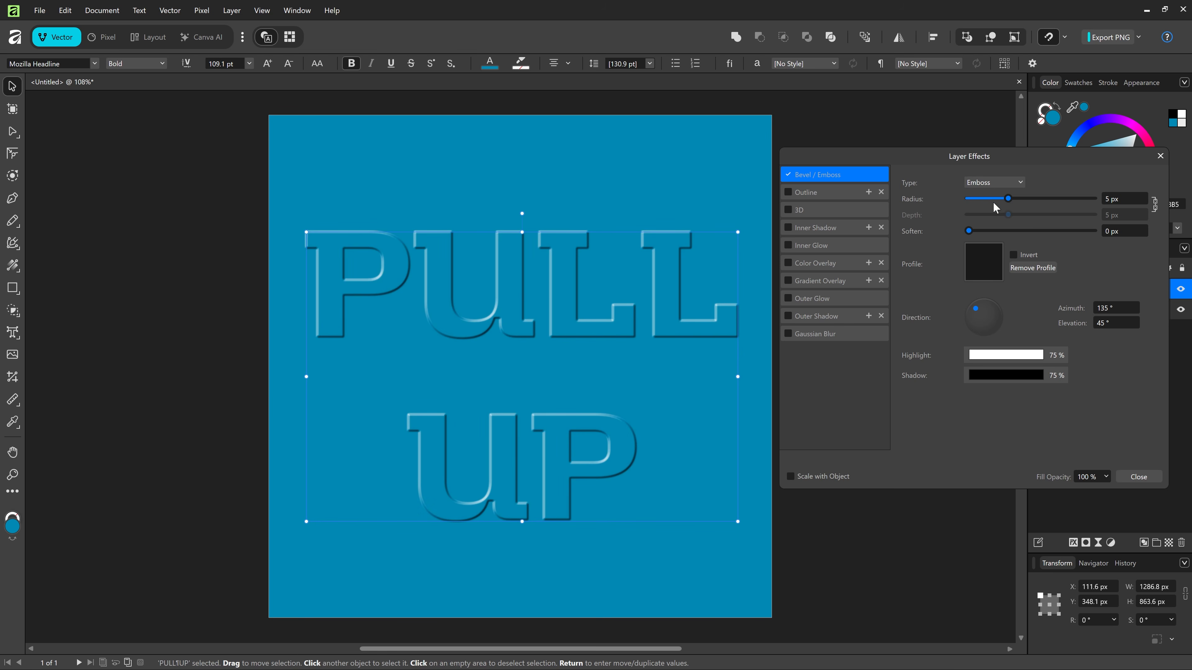
{"action": "left_click", "coordinate": [996, 238]}
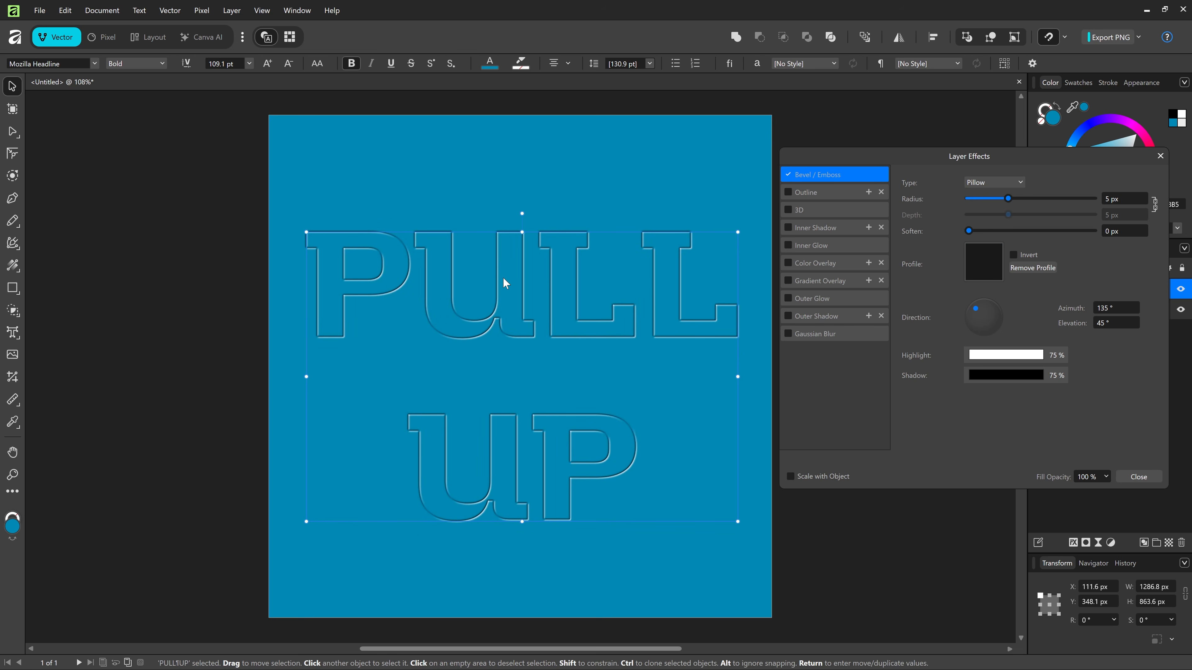
- Try the Inner and Outer bevel types while examining the edges of the letter P up close
{"action": "scroll", "coordinate": [344, 276], "scroll_direction": "up", "scroll_amount": 5}
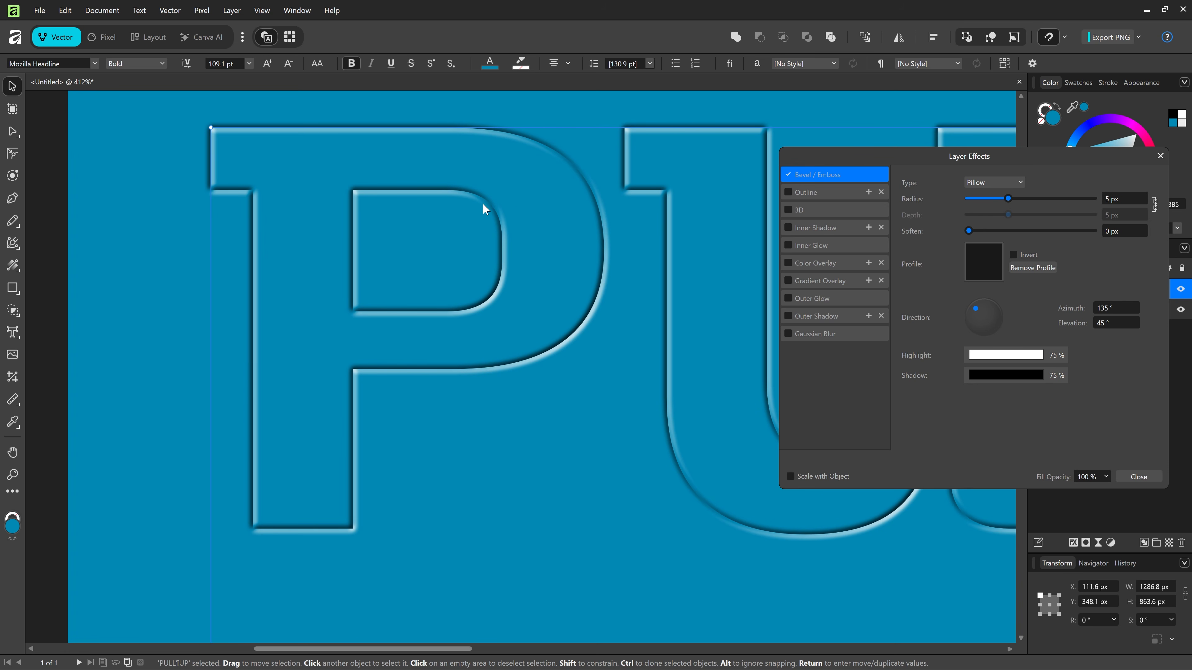
{"action": "left_click", "coordinate": [994, 181]}
{"action": "left_click", "coordinate": [988, 194]}
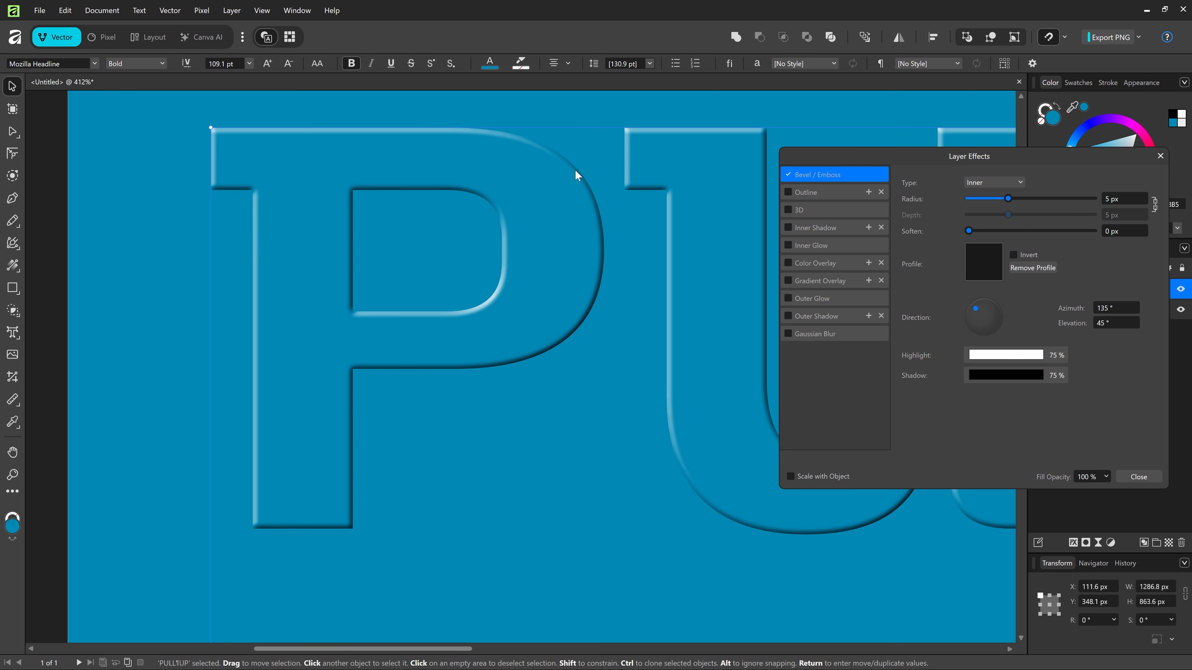
{"action": "left_click", "coordinate": [1002, 184]}
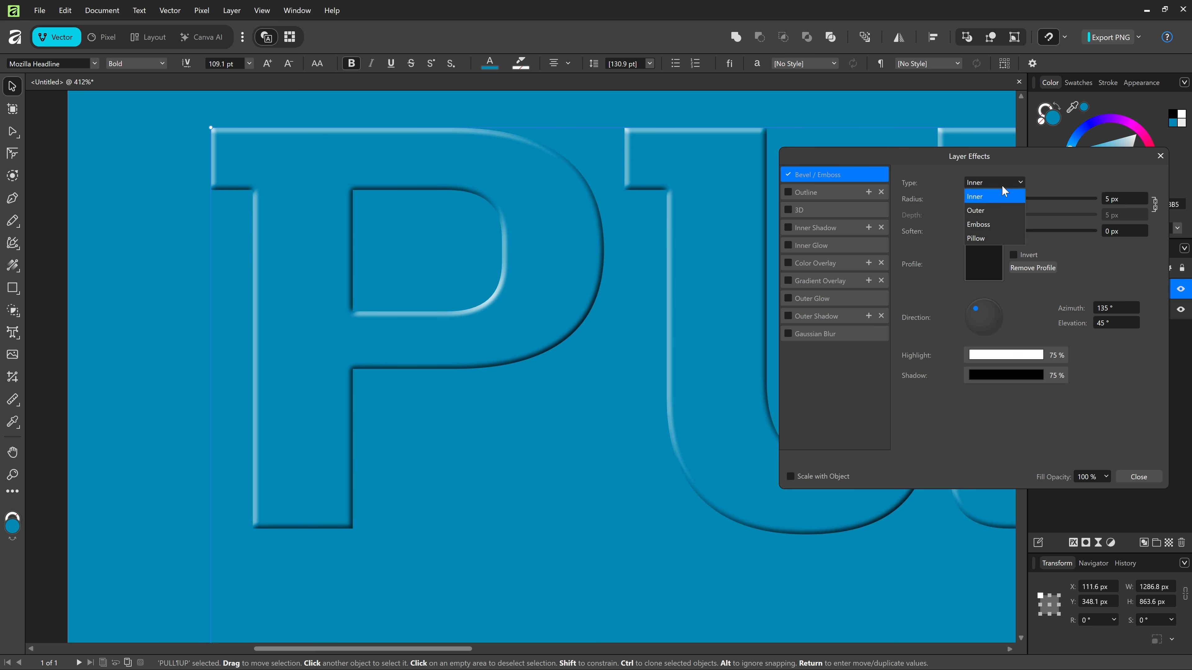
{"action": "left_click", "coordinate": [994, 210]}
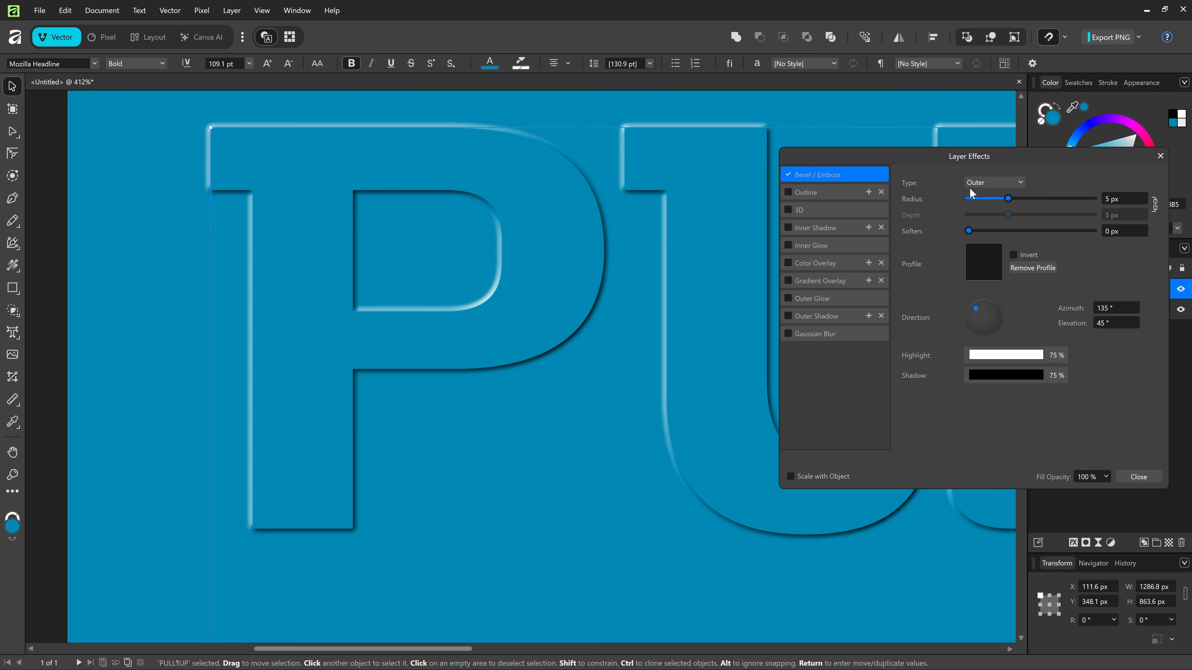
- Set the bevel type to Emboss and check the effect on the whole text
{"action": "left_click", "coordinate": [997, 184]}
{"action": "left_click", "coordinate": [994, 224]}
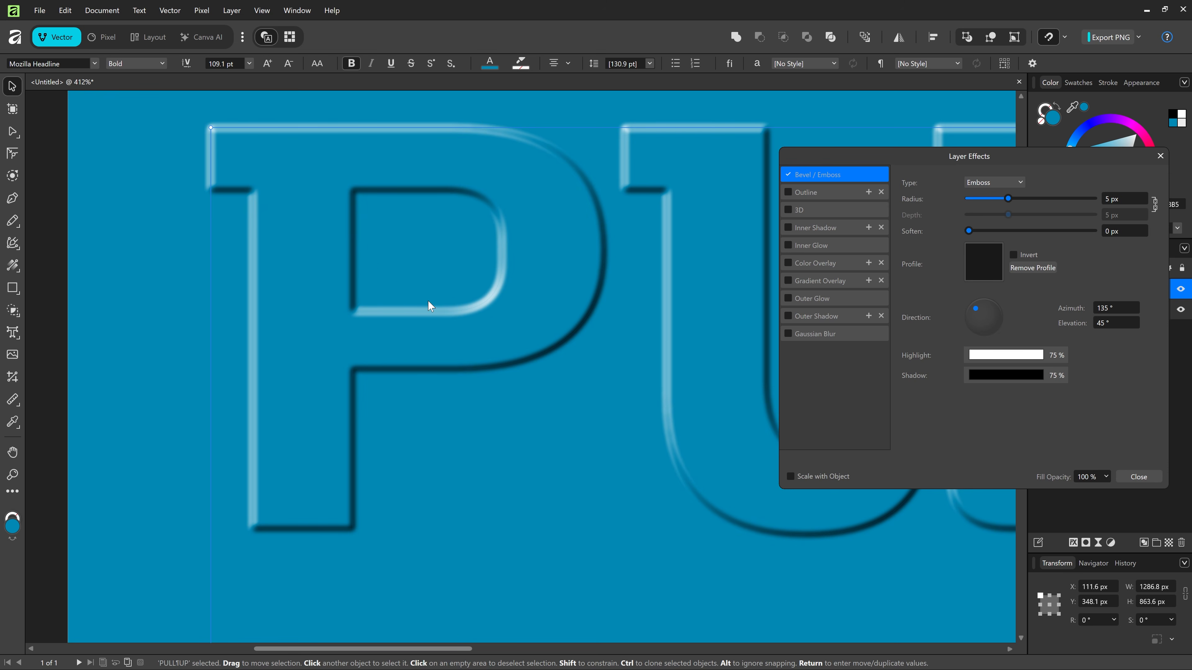
{"action": "scroll", "coordinate": [532, 365], "scroll_direction": "down", "scroll_amount": 5}
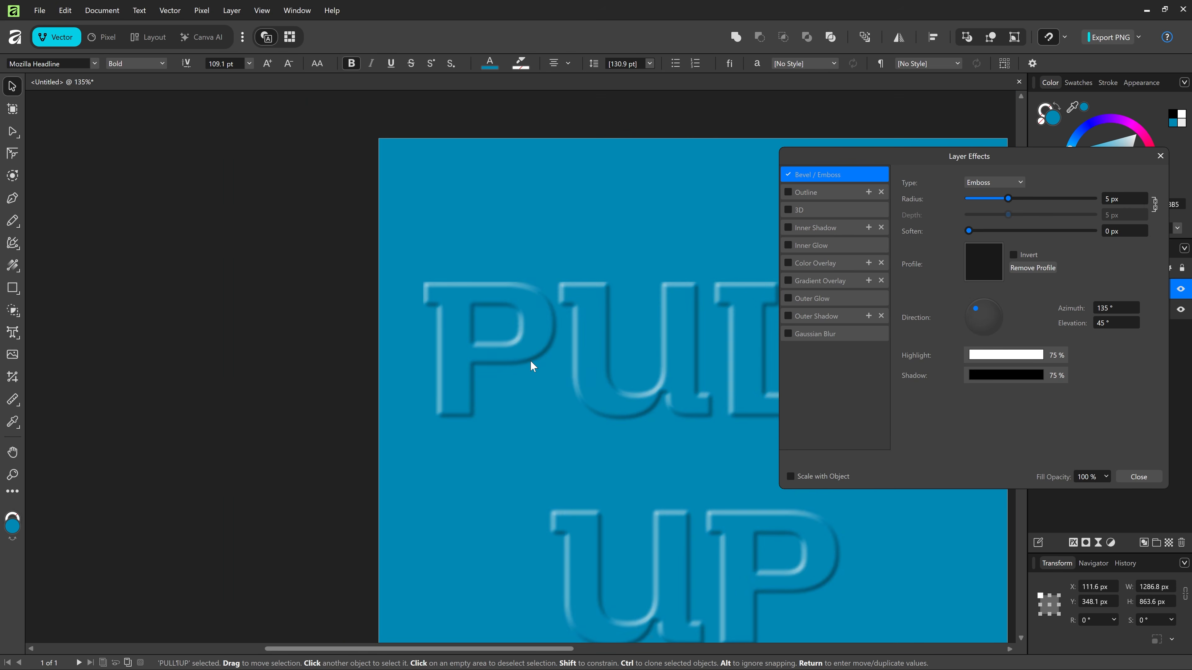
{"action": "scroll", "coordinate": [545, 338], "scroll_direction": "down", "scroll_amount": 1}
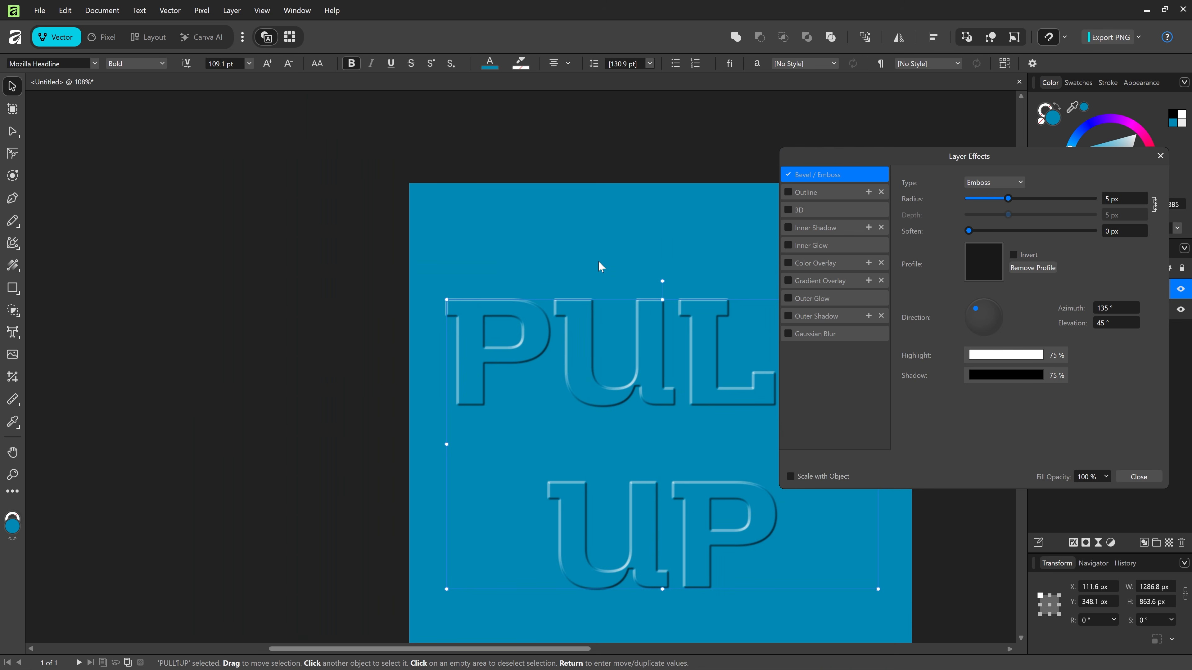
{"action": "left_click_drag", "start_coordinate": [601, 266], "coordinate": [495, 232]}
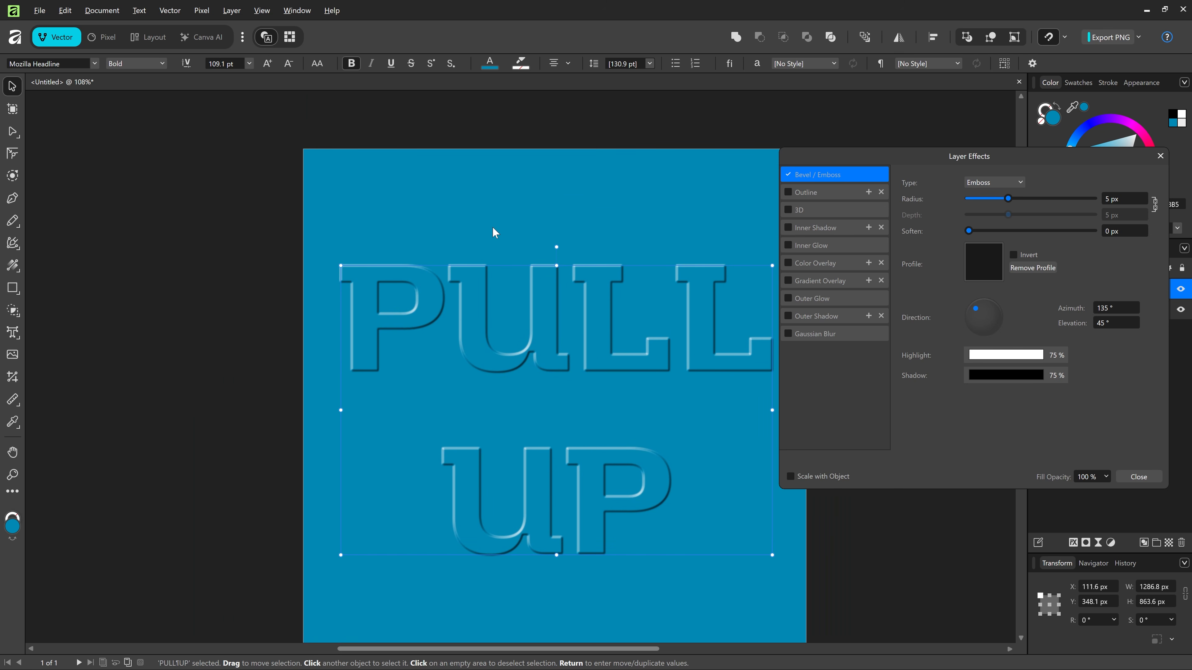
- Unlink the bevel depth from the radius and set the radius to 5.8 px with a depth of 0.2 px
{"action": "key", "text": "ctrl+0"}
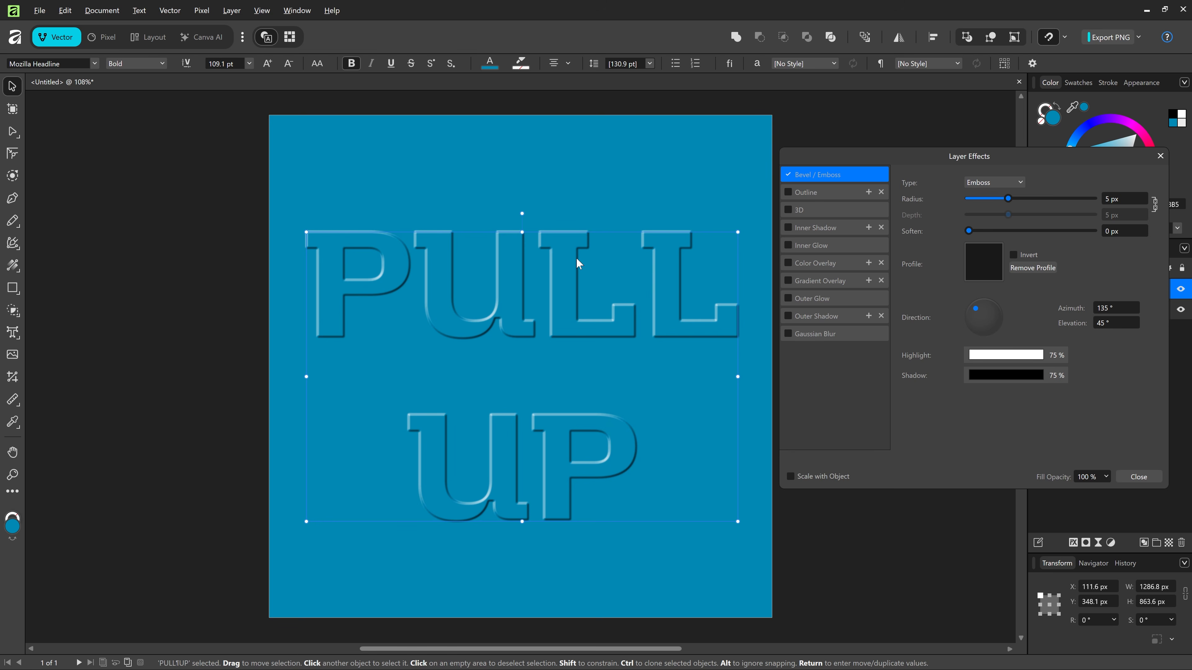
{"action": "scroll", "coordinate": [536, 247], "scroll_direction": "up", "scroll_amount": 5}
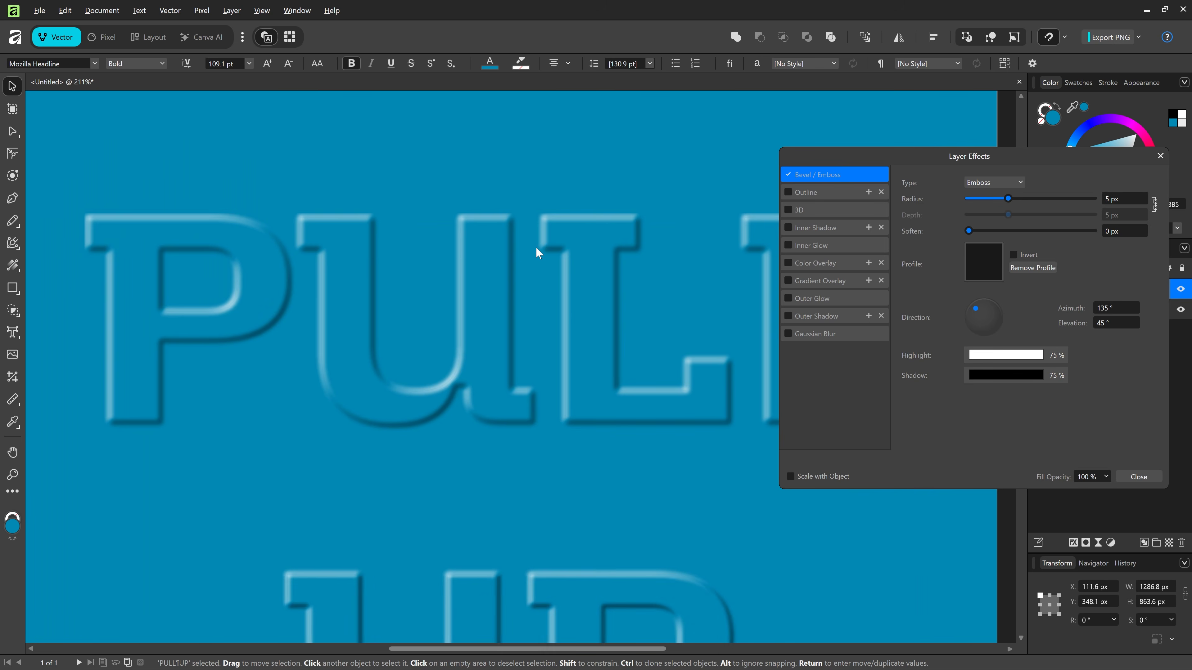
{"action": "scroll", "coordinate": [437, 225], "scroll_direction": "up", "scroll_amount": 1}
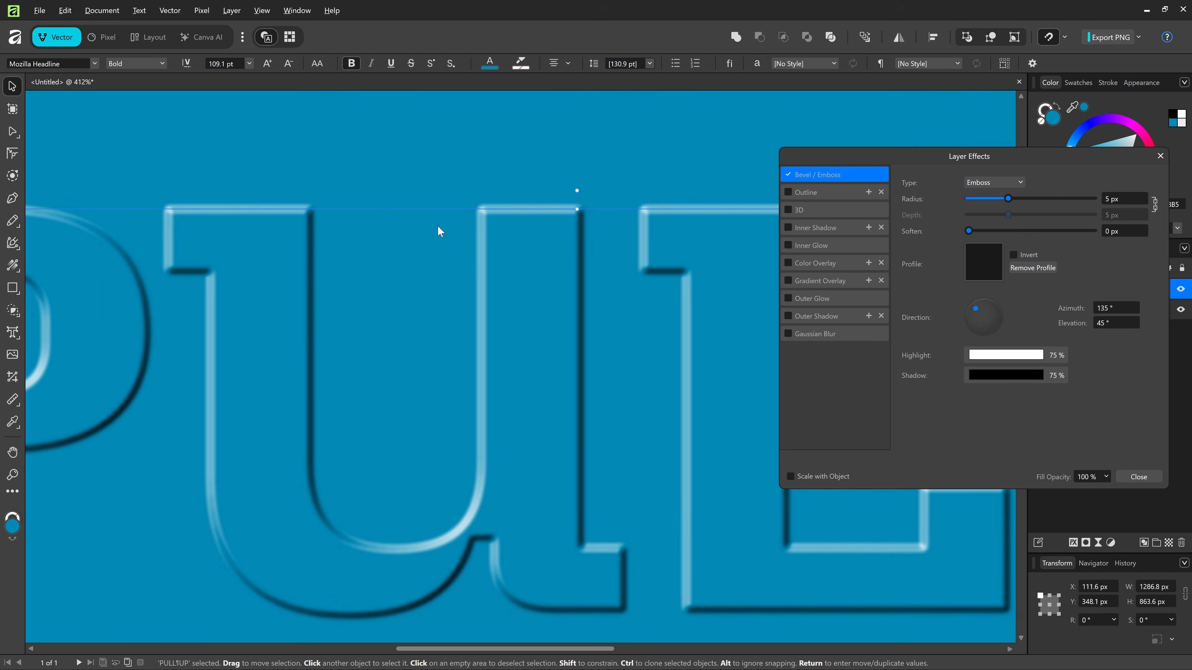
{"action": "scroll", "coordinate": [366, 268], "scroll_direction": "down", "scroll_amount": 1}
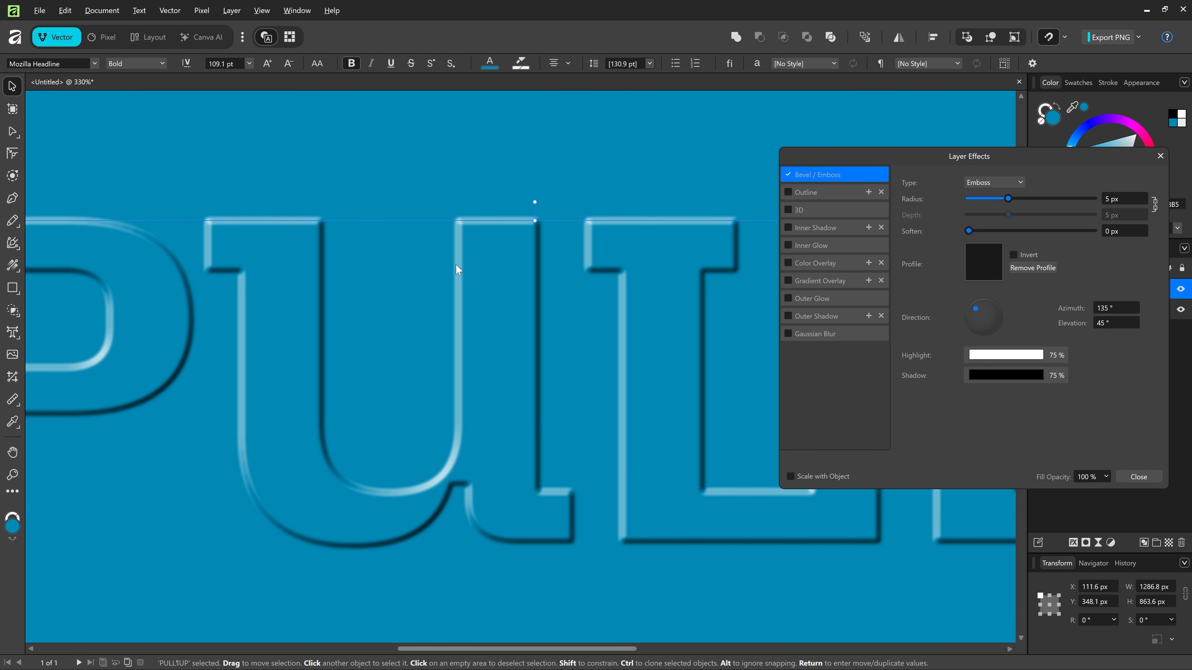
{"action": "scroll", "coordinate": [400, 270], "scroll_direction": "down", "scroll_amount": 1}
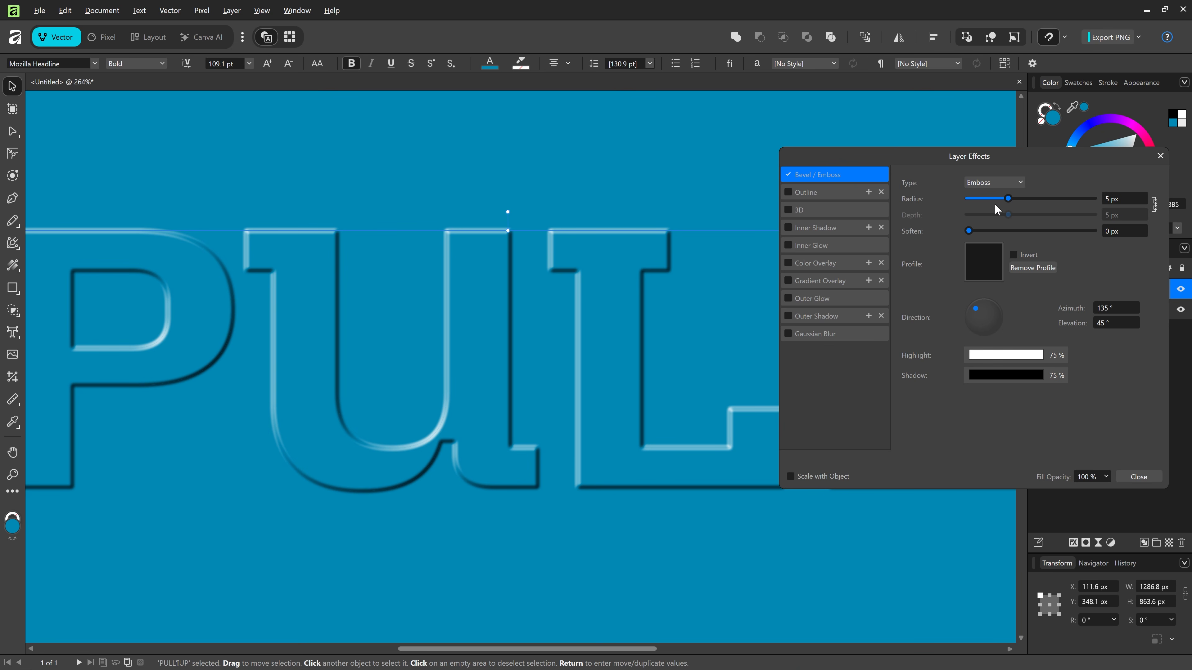
{"action": "mouse_move", "coordinate": [1005, 199]}
{"action": "left_mouse_down"}
{"action": "mouse_move", "coordinate": [1027, 197]}
{"action": "mouse_move", "coordinate": [1008, 199]}
{"action": "left_mouse_up"}
{"action": "left_click", "coordinate": [1156, 204]}
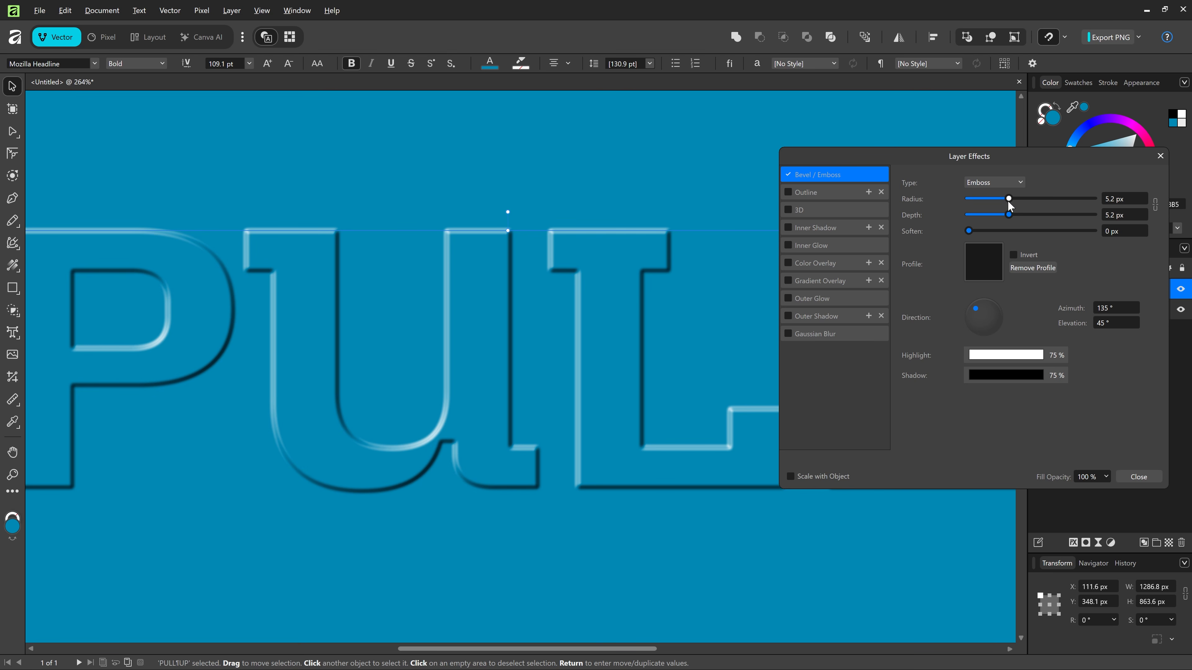
{"action": "left_click_drag", "start_coordinate": [1008, 198], "coordinate": [990, 215]}
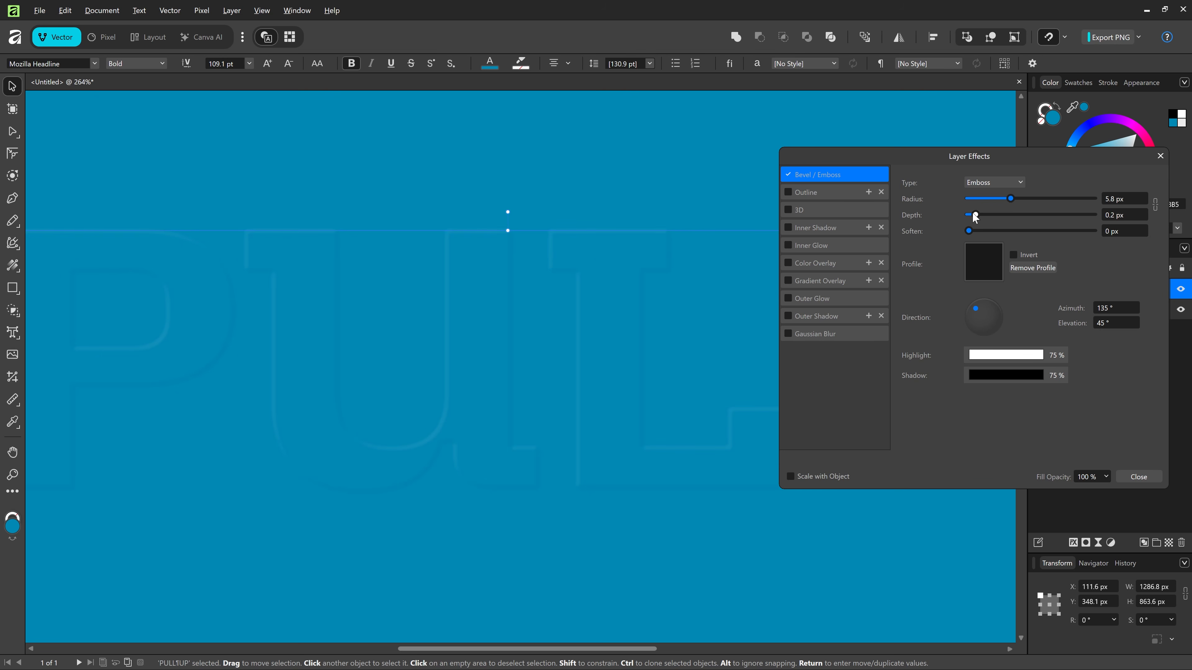
- Try a bevel depth of 36.9 px with 0.5 px of softening and another light direction, undoing the direction change
{"action": "left_click_drag", "start_coordinate": [976, 215], "coordinate": [1053, 215]}
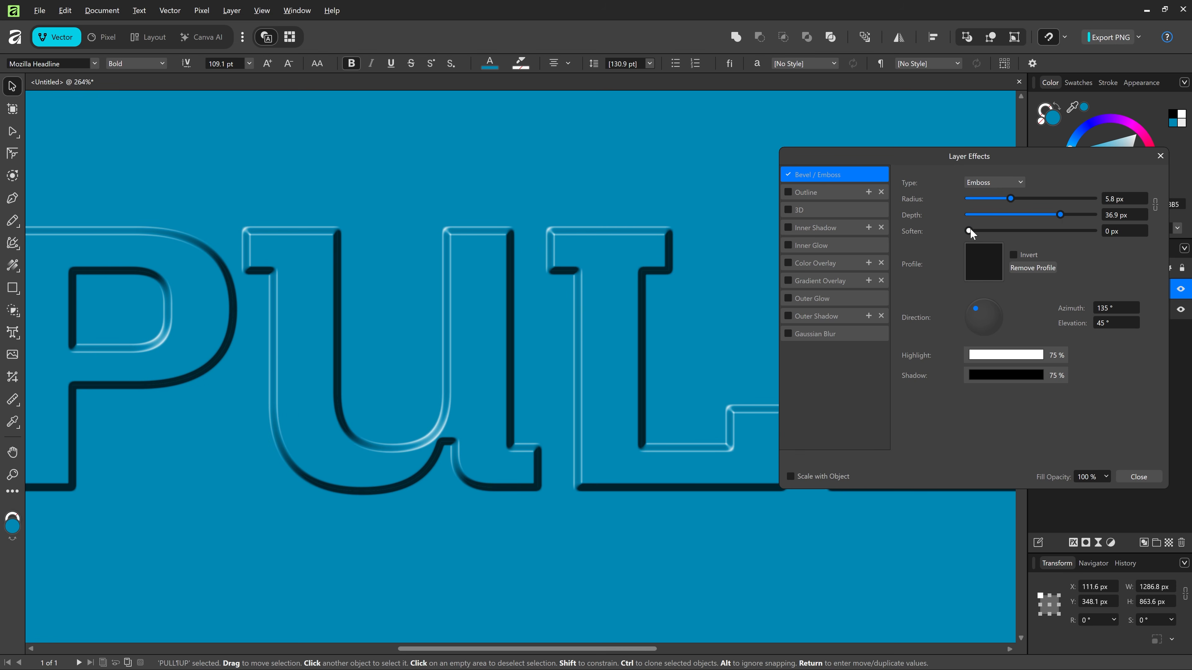
{"action": "mouse_move", "coordinate": [969, 230]}
{"action": "left_mouse_down"}
{"action": "mouse_move", "coordinate": [988, 231]}
{"action": "mouse_move", "coordinate": [971, 231]}
{"action": "left_mouse_up"}
{"action": "mouse_move", "coordinate": [975, 307]}
{"action": "left_mouse_down"}
{"action": "mouse_move", "coordinate": [1003, 309]}
{"action": "mouse_move", "coordinate": [984, 327]}
{"action": "mouse_move", "coordinate": [981, 292]}
{"action": "mouse_move", "coordinate": [960, 320]}
{"action": "mouse_move", "coordinate": [990, 324]}
{"action": "mouse_move", "coordinate": [981, 300]}
{"action": "mouse_move", "coordinate": [971, 337]}
{"action": "mouse_move", "coordinate": [960, 311]}
{"action": "mouse_move", "coordinate": [969, 297]}
{"action": "left_mouse_up"}
{"action": "key", "text": "ctrl+z"}
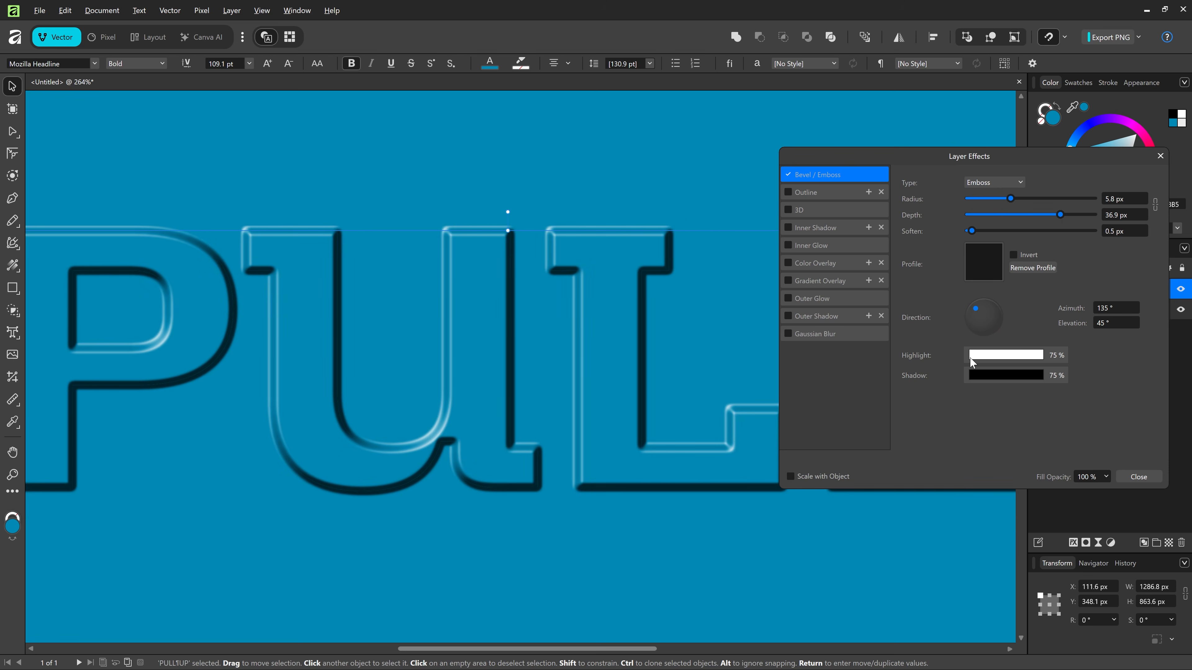
{"action": "left_click", "coordinate": [993, 354]}
- Remove the bevel softening and set the radius to 6.2 px with a depth of about 19 px
{"action": "left_click_drag", "start_coordinate": [1060, 215], "coordinate": [959, 229]}
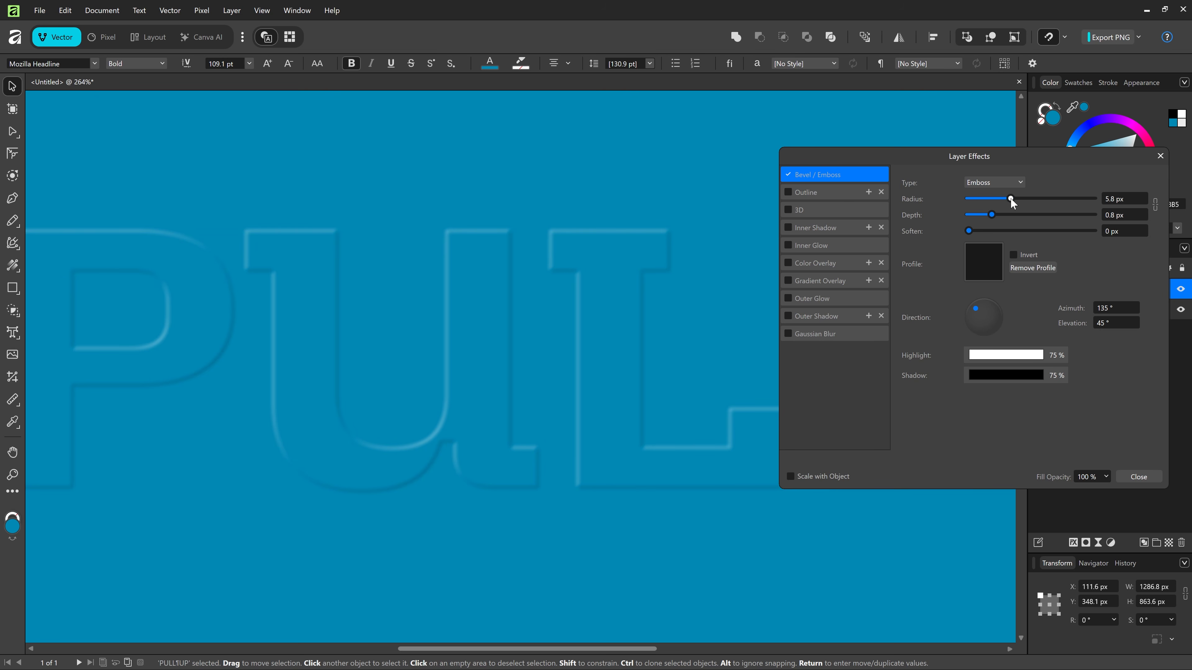
{"action": "mouse_move", "coordinate": [992, 214]}
{"action": "left_mouse_down"}
{"action": "mouse_move", "coordinate": [1013, 215]}
{"action": "mouse_move", "coordinate": [996, 198]}
{"action": "mouse_move", "coordinate": [1010, 200]}
{"action": "left_mouse_up"}
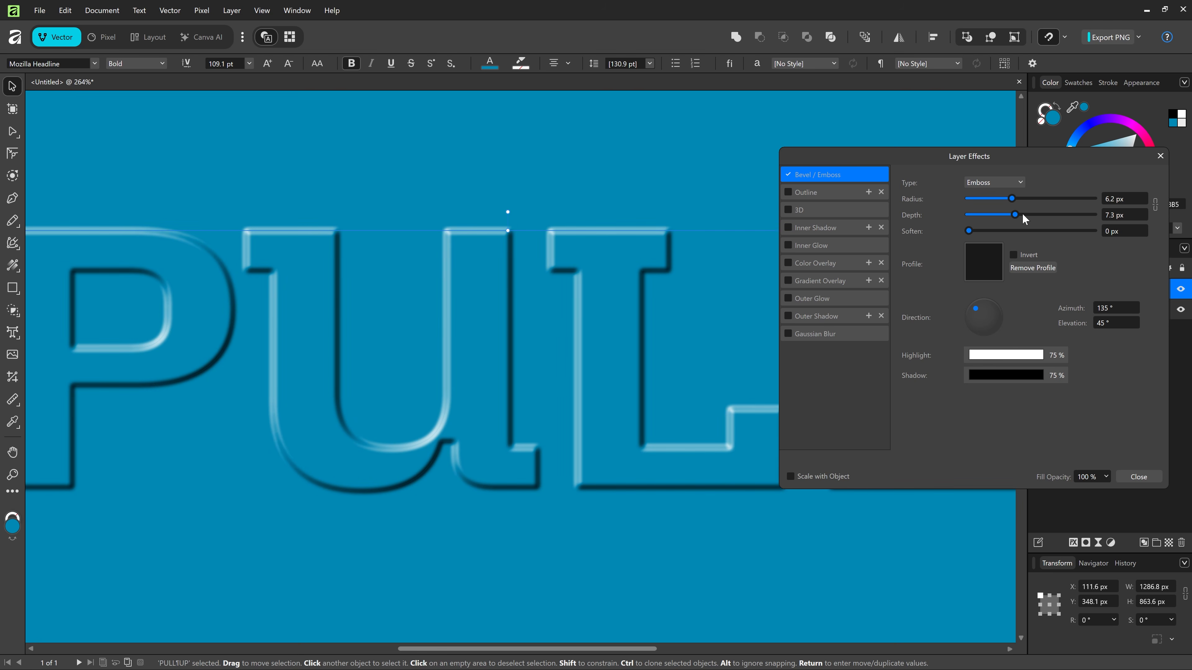
{"action": "left_click_drag", "start_coordinate": [1017, 214], "coordinate": [1035, 215]}
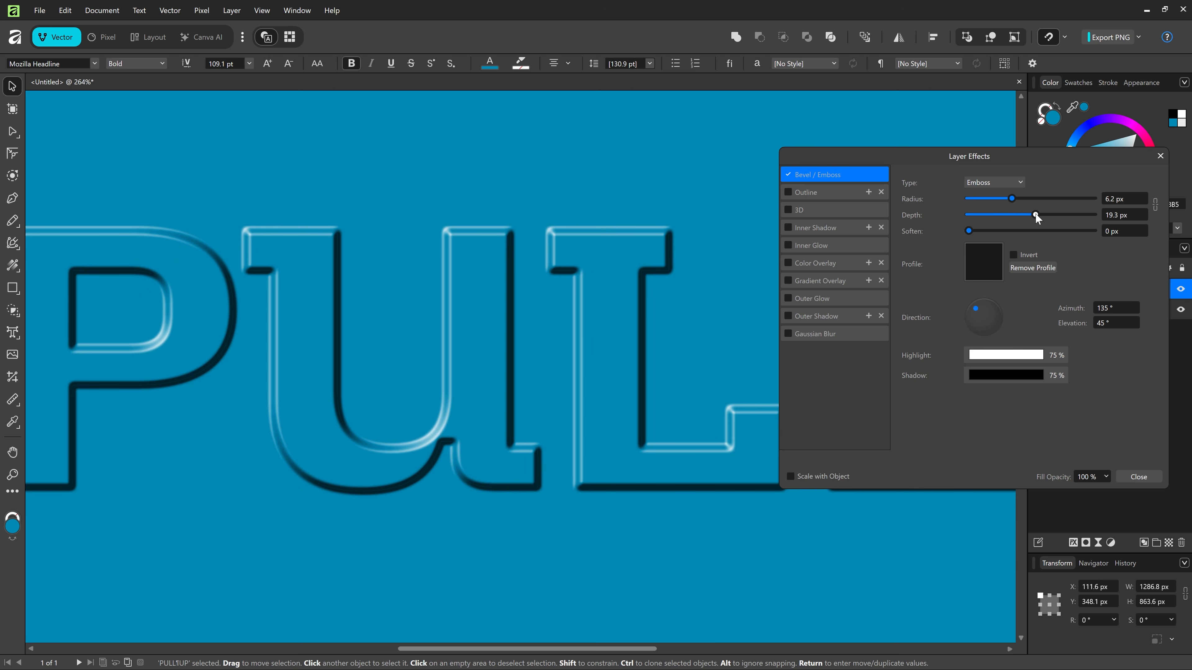
- Try a bevel depth of exactly 19 px on the text and refine it to 19.7 px
{"action": "left_click_drag", "start_coordinate": [1035, 214], "coordinate": [1034, 214]}
{"action": "left_click", "coordinate": [1129, 216]}
{"action": "type", "text": "19"}
{"action": "key", "text": "Return"}
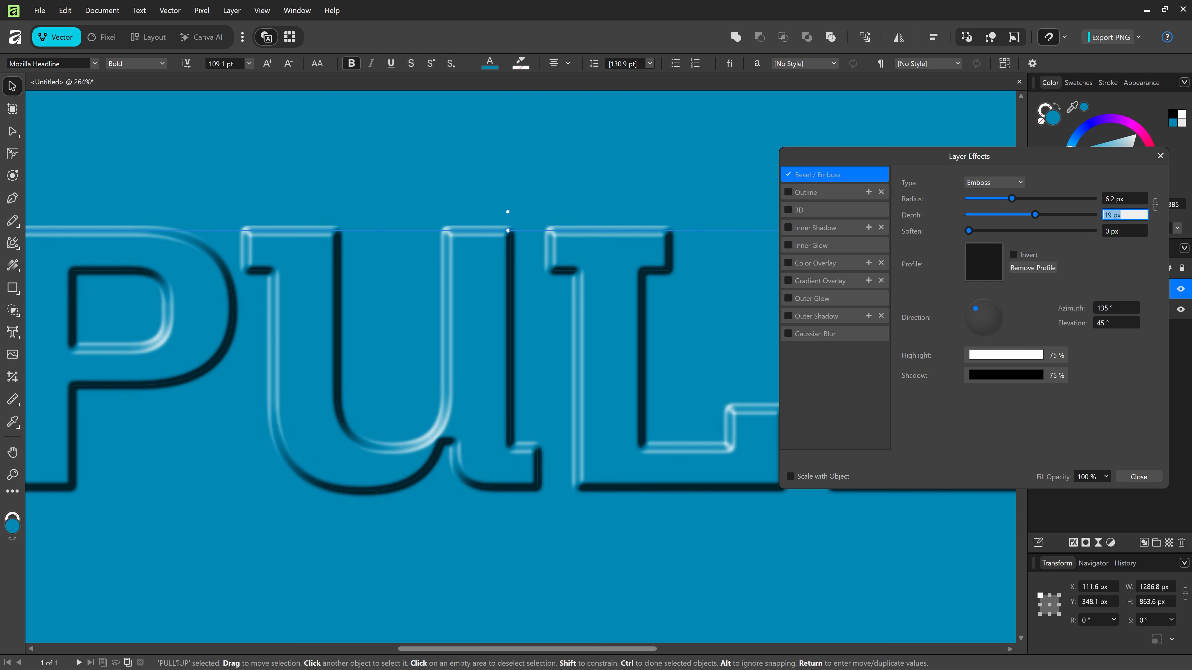
{"action": "left_click", "coordinate": [1036, 214]}
{"action": "left_click", "coordinate": [1124, 217]}
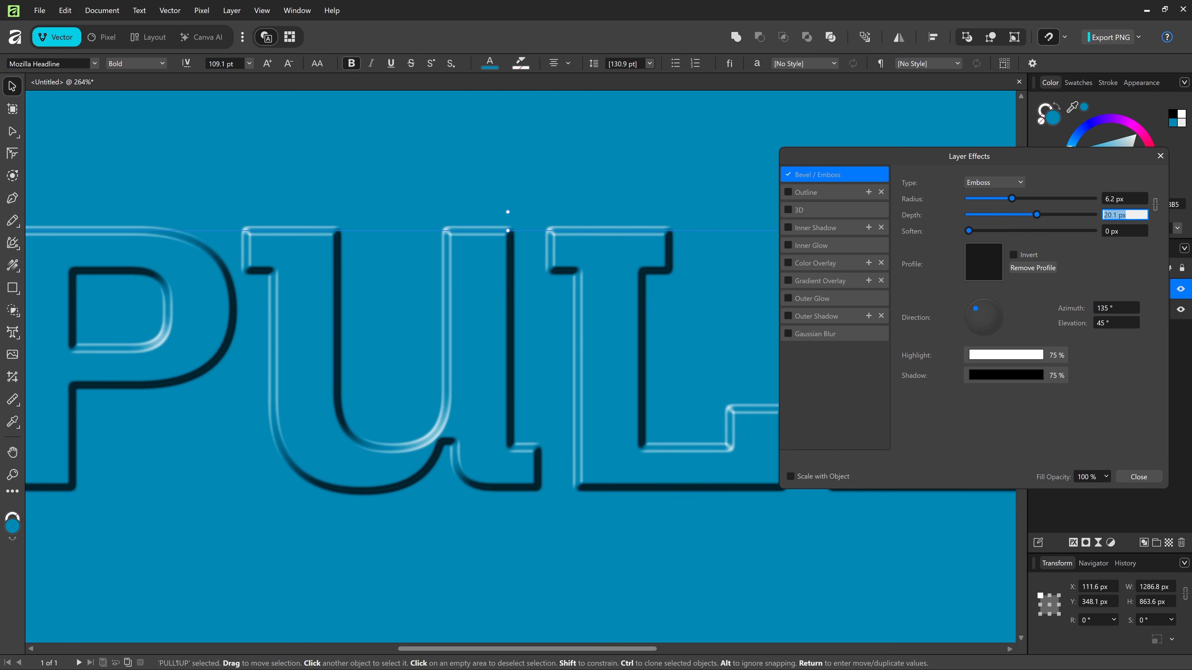
{"action": "type", "text": "9."}
{"action": "key", "text": "BackSpace"}
{"action": "key", "text": "BackSpace"}
{"action": "type", "text": "19.7"}
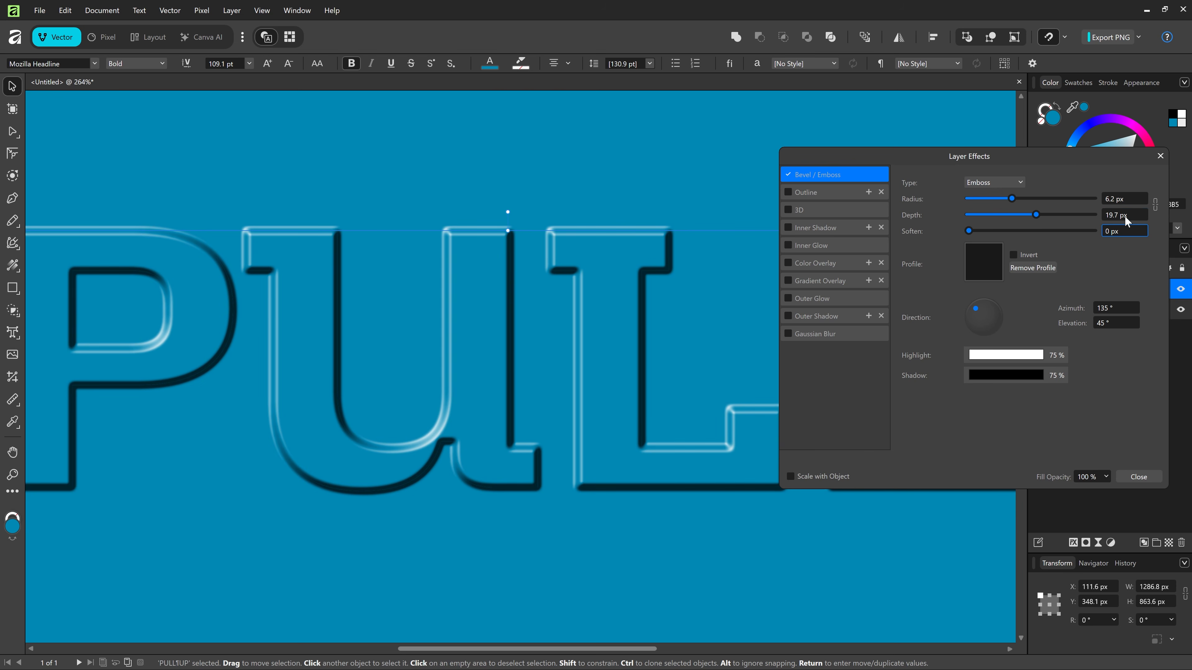
{"action": "key", "text": "Tab"}
{"action": "left_click", "coordinate": [968, 231]}
- Set the opacity of both the bevel highlight and the bevel shadow to 50 %
{"action": "left_click", "coordinate": [1008, 358]}
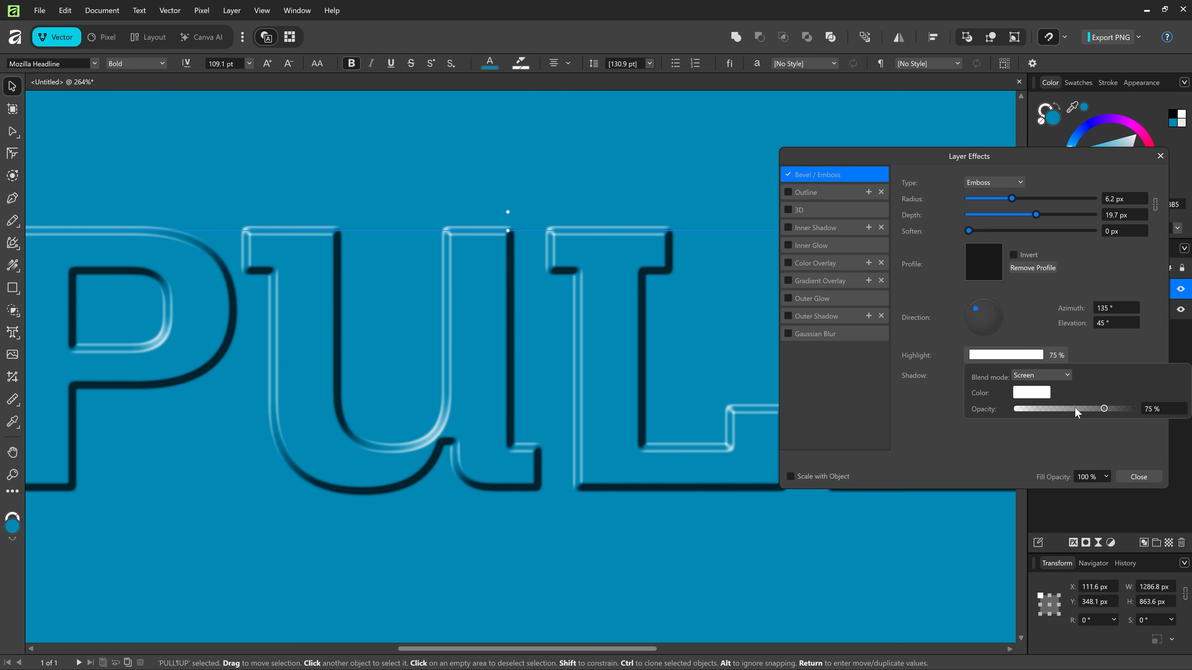
{"action": "left_click_drag", "start_coordinate": [1102, 411], "coordinate": [1074, 409]}
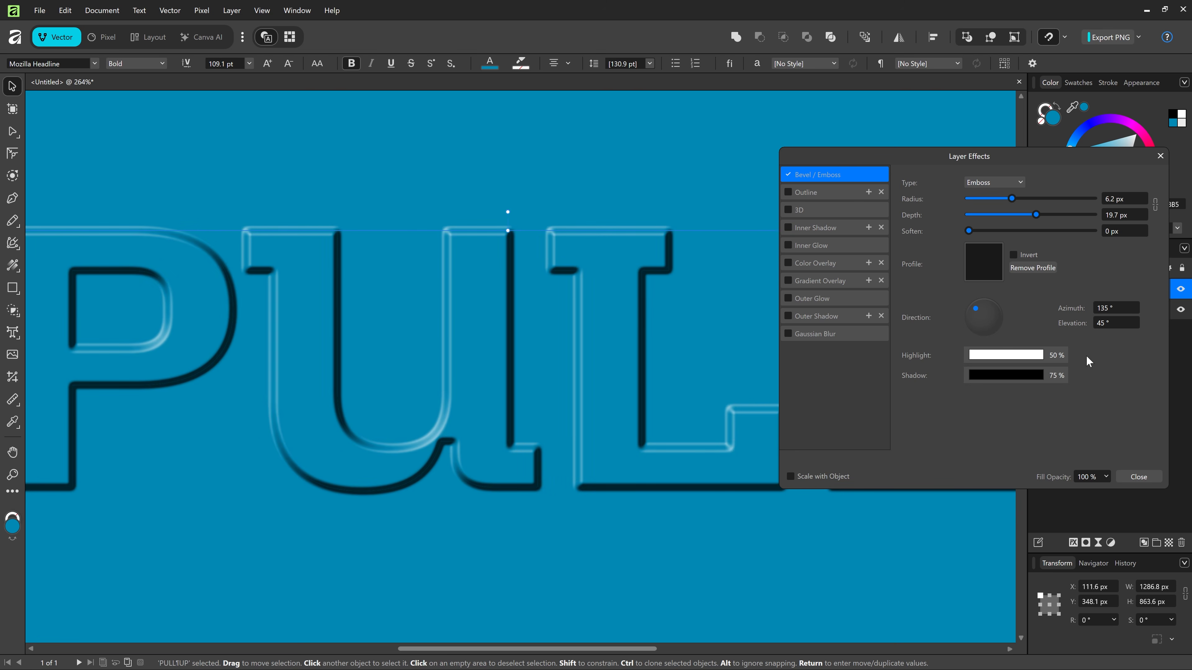
{"action": "left_click", "coordinate": [1020, 375]}
{"action": "left_click_drag", "start_coordinate": [1106, 432], "coordinate": [1074, 429]}
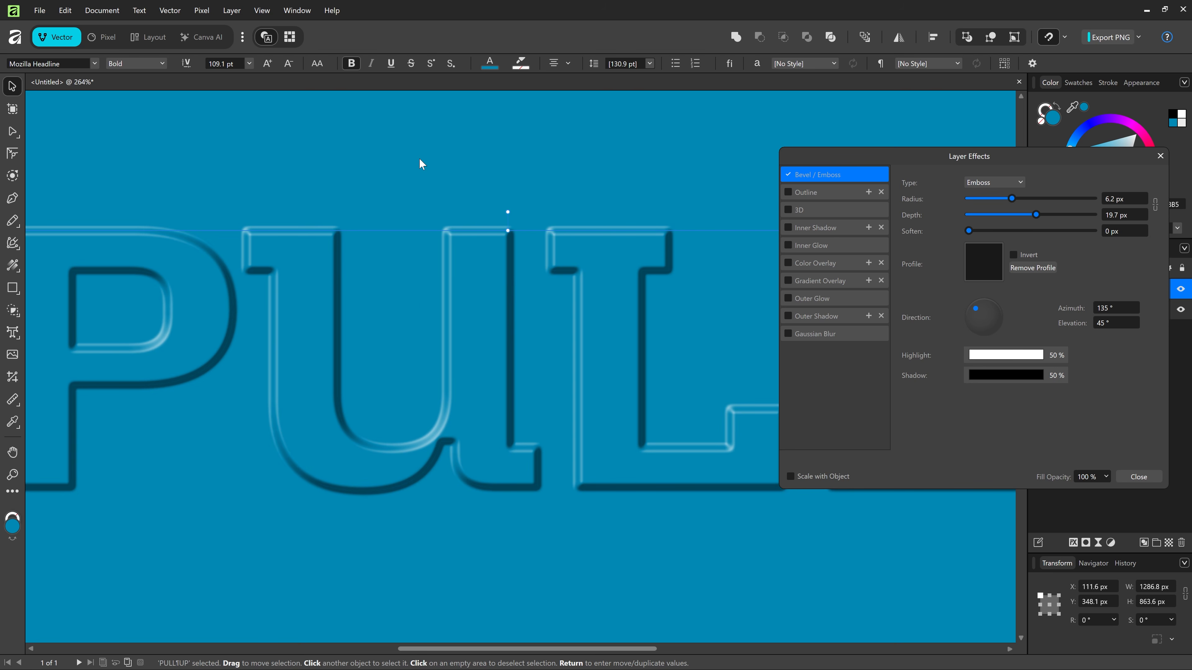
- Examine the embossed edges of the U and the first L up close and on the whole text
{"action": "left_click", "coordinate": [407, 116]}
{"action": "left_click", "coordinate": [553, 233]}
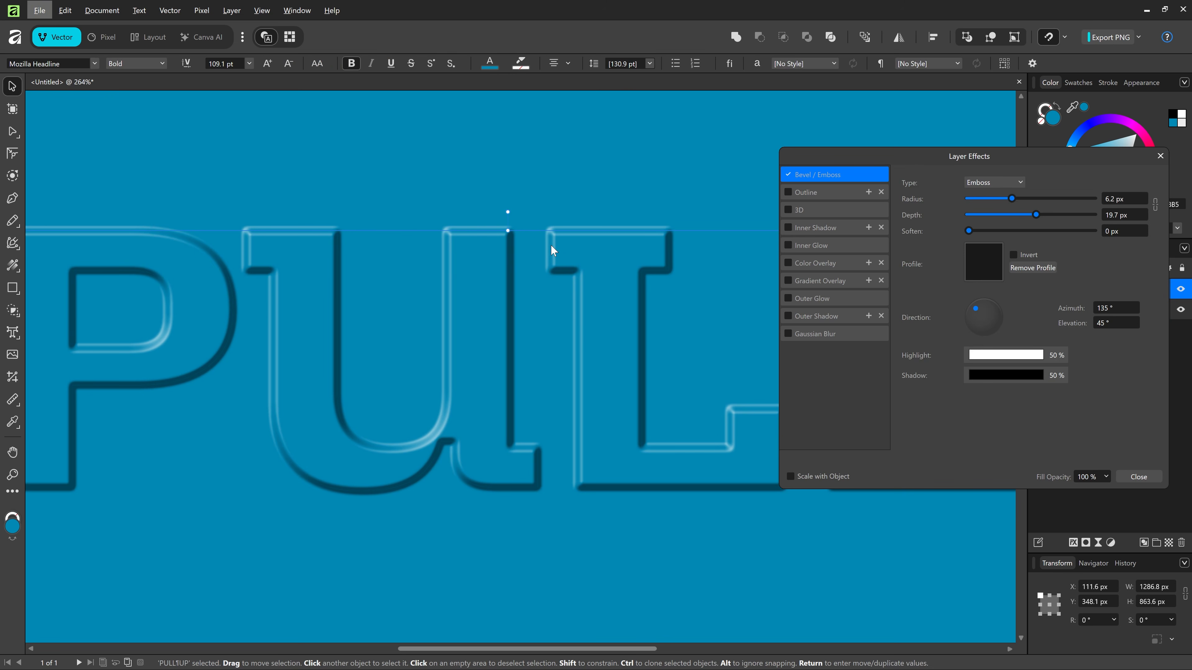
{"action": "scroll", "coordinate": [550, 244], "scroll_direction": "up", "scroll_amount": 4}
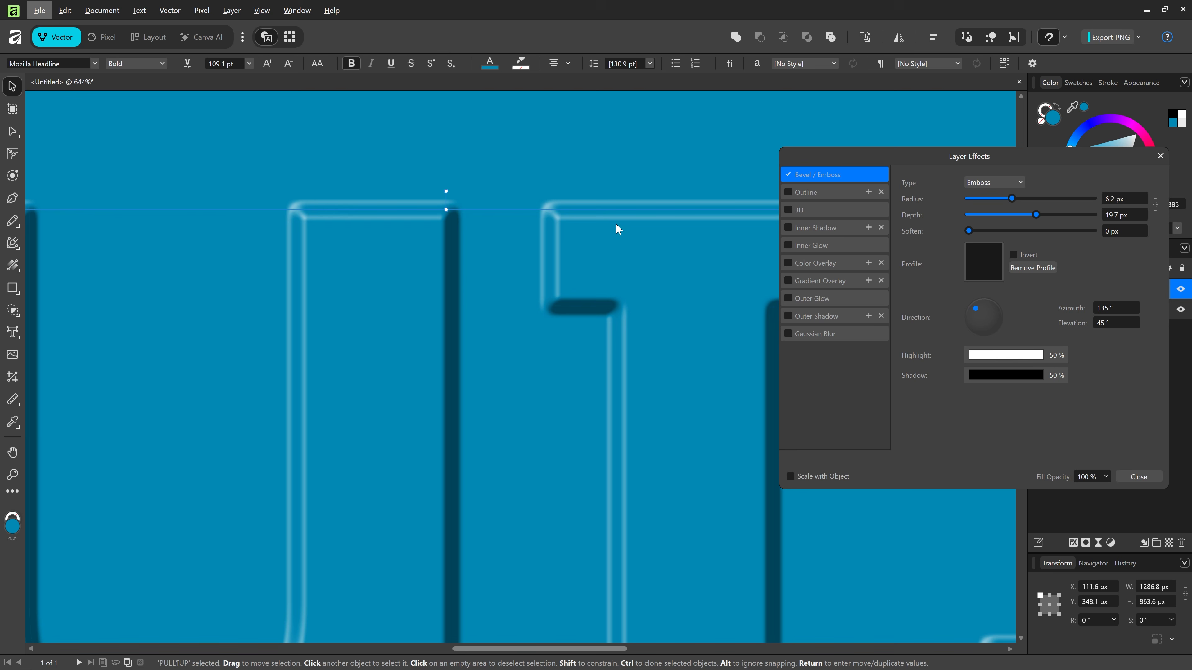
{"action": "scroll", "coordinate": [558, 243], "scroll_direction": "down", "scroll_amount": 1}
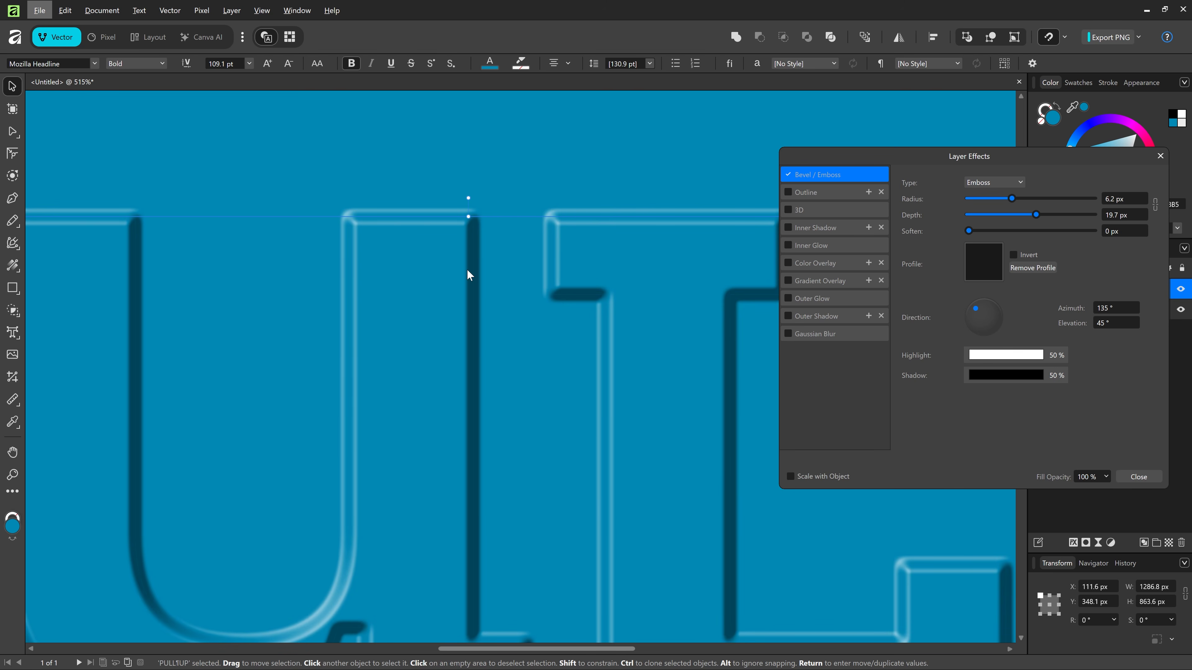
{"action": "scroll", "coordinate": [468, 275], "scroll_direction": "up", "scroll_amount": 2}
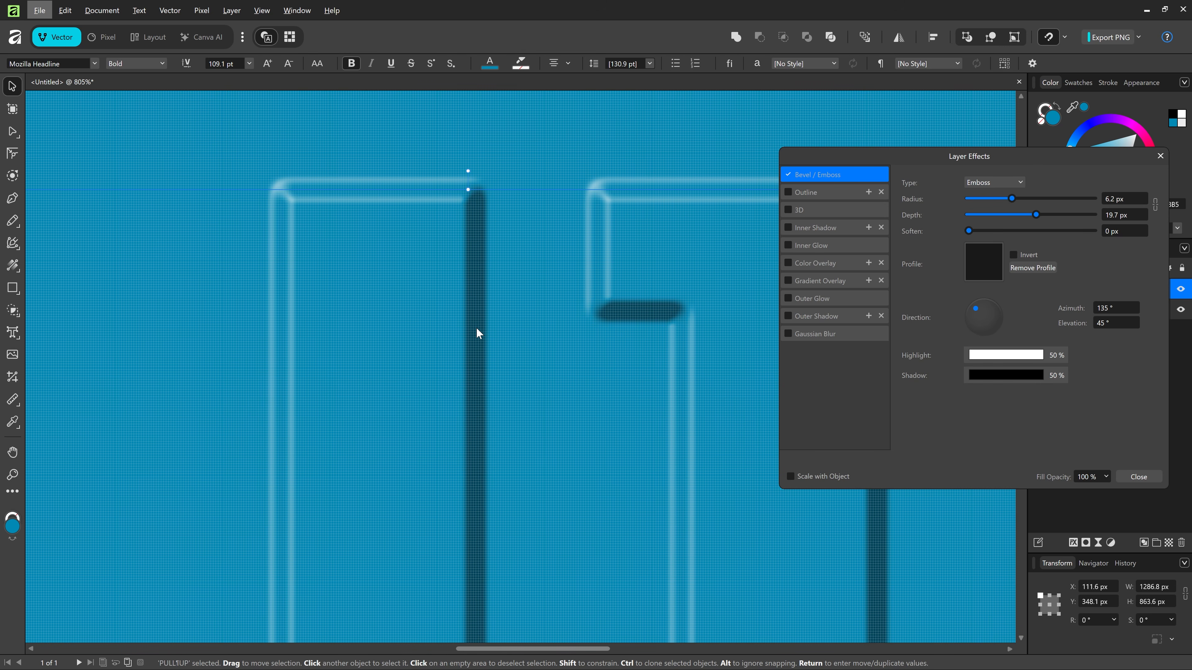
{"action": "scroll", "coordinate": [474, 304], "scroll_direction": "down", "scroll_amount": 5}
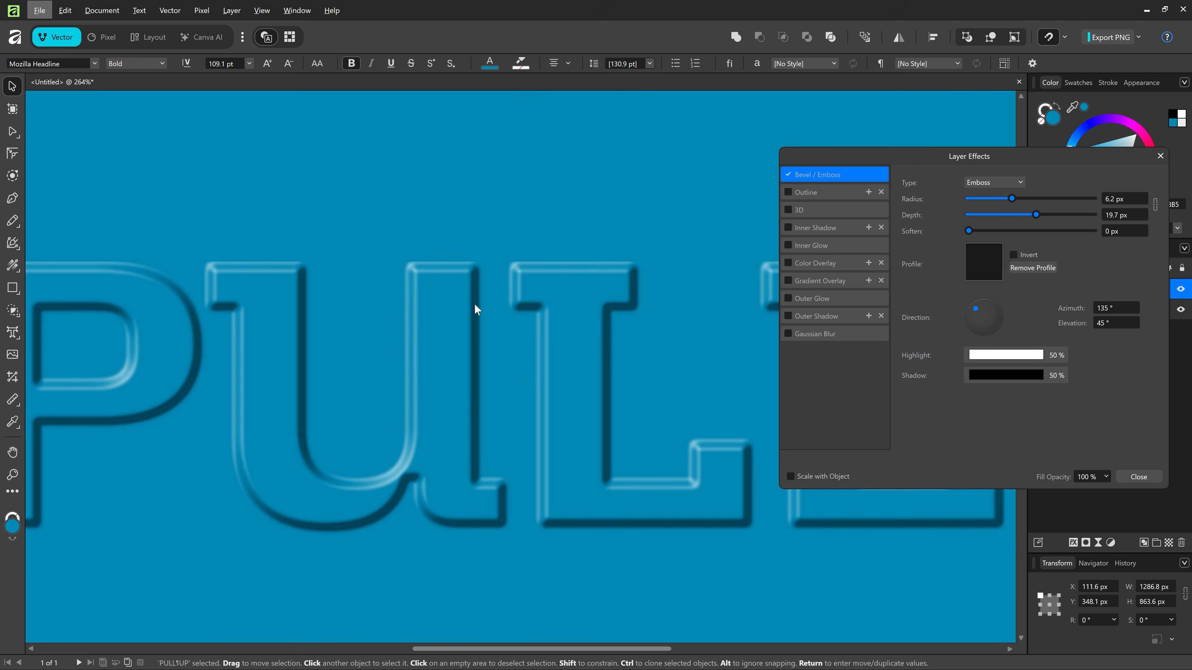
{"action": "scroll", "coordinate": [474, 306], "scroll_direction": "down", "scroll_amount": 1}
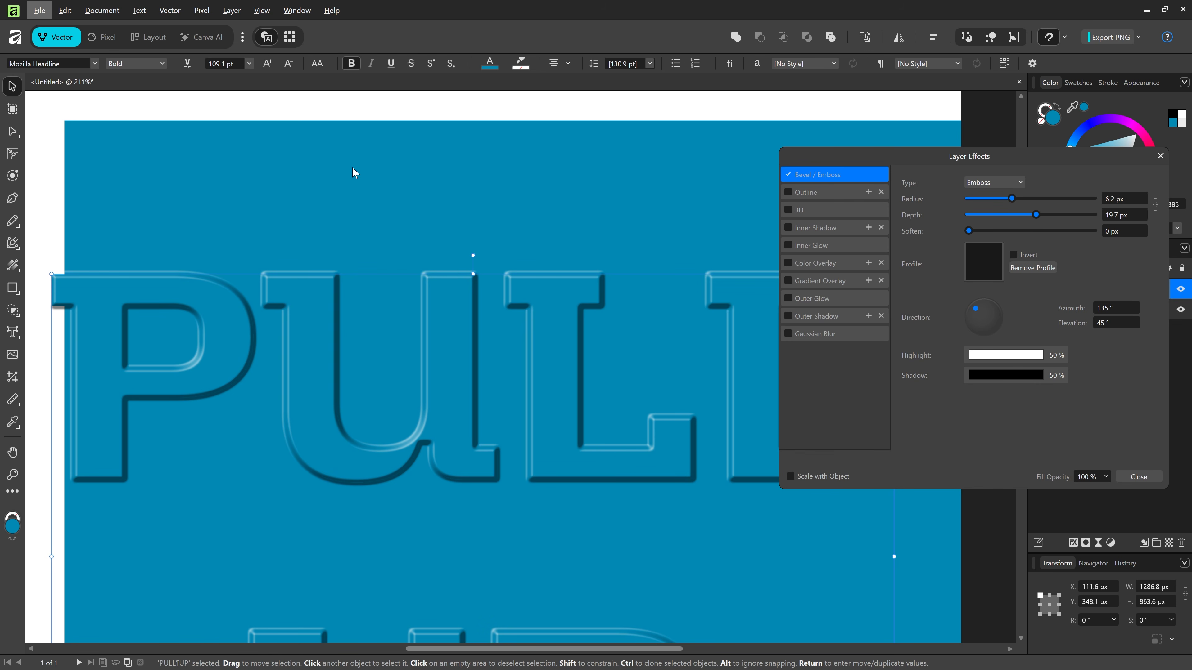
{"action": "scroll", "coordinate": [352, 173], "scroll_direction": "down", "scroll_amount": 2}
- Move the blue square back to Y 0 px and lock its layer, keeping the effects dialog clear of the lettering
{"action": "left_click", "coordinate": [335, 165]}
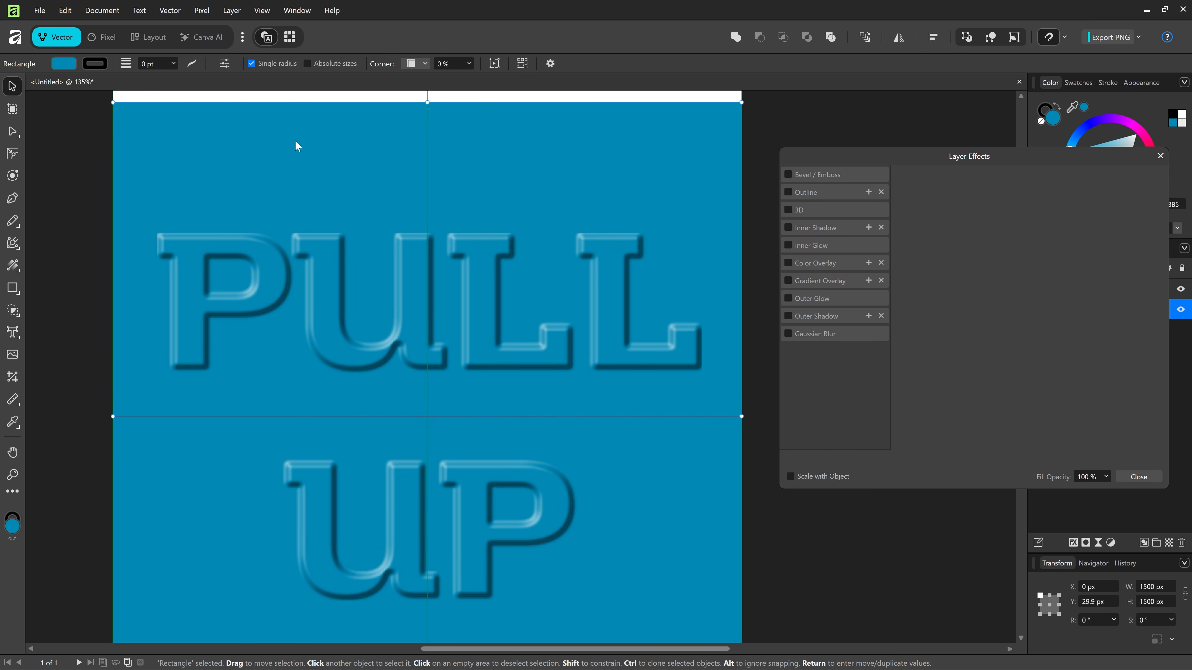
{"action": "left_click_drag", "start_coordinate": [295, 141], "coordinate": [298, 130]}
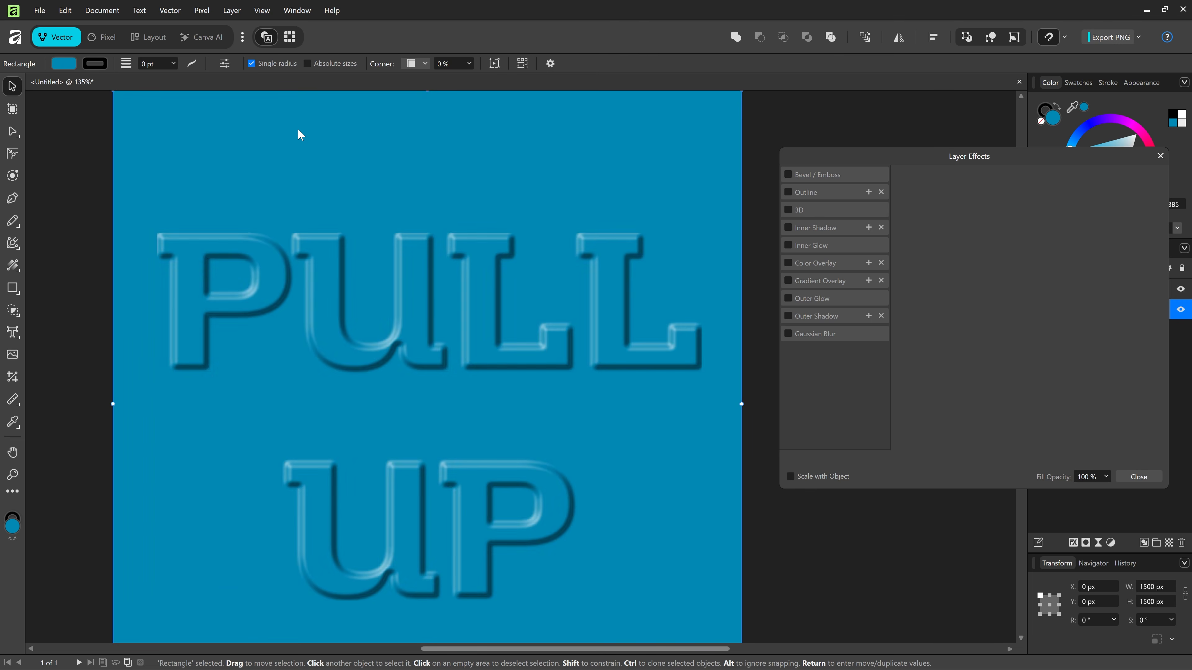
{"action": "left_click_drag", "start_coordinate": [1054, 163], "coordinate": [796, 155]}
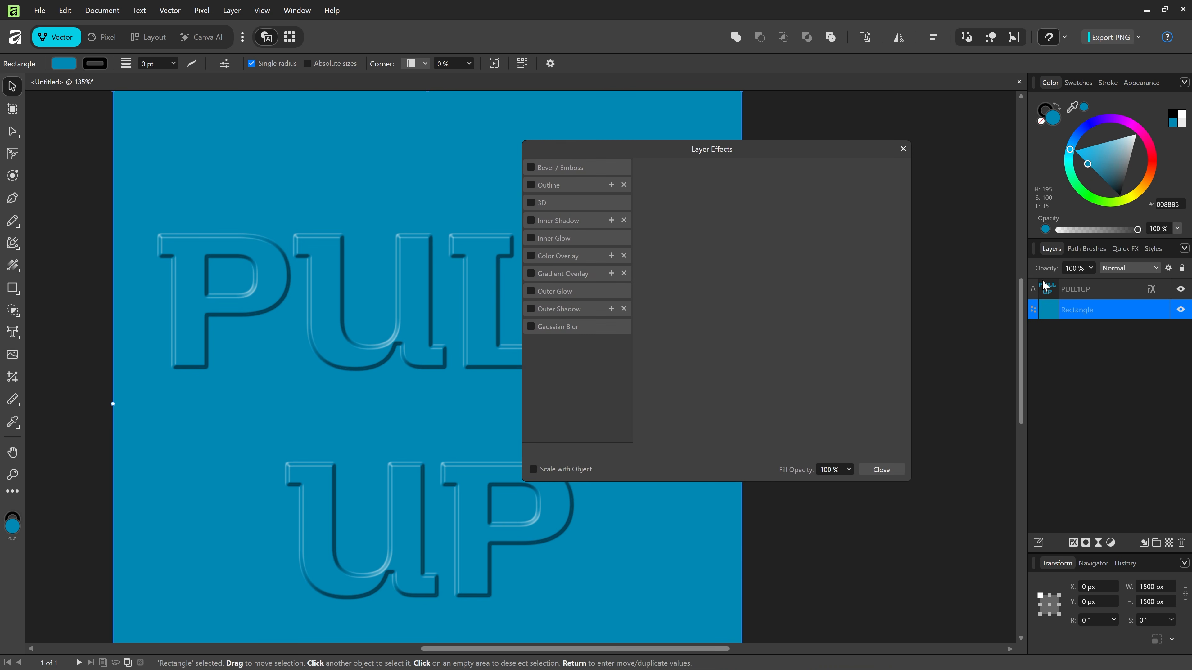
{"action": "left_click", "coordinate": [384, 157]}
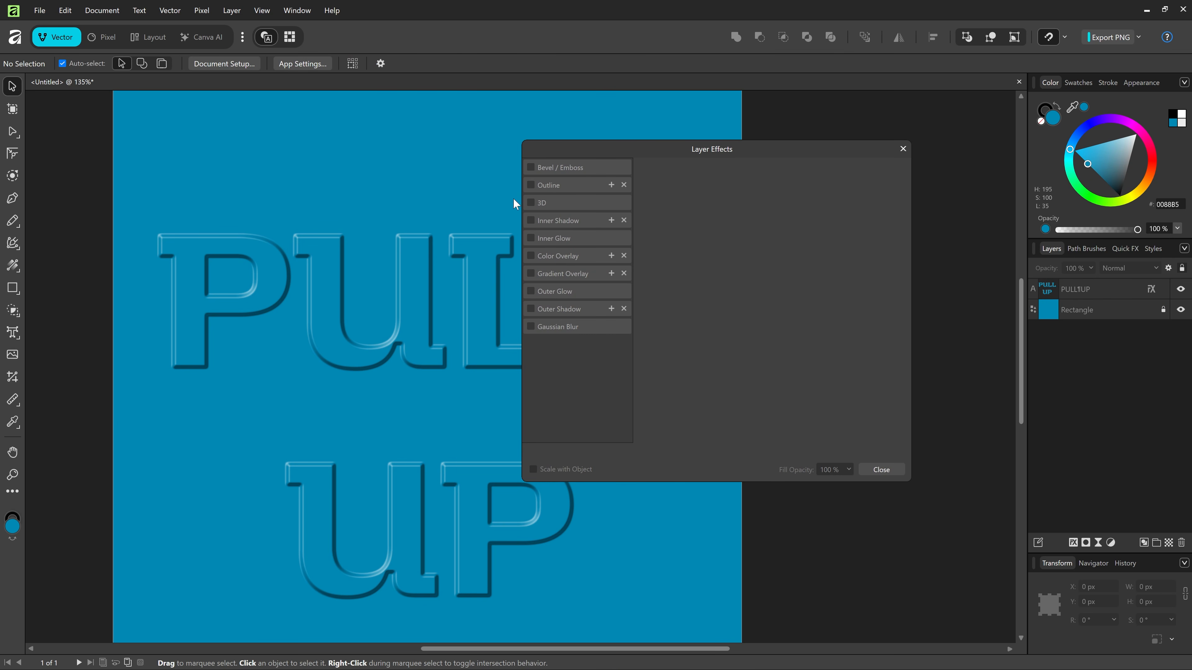
{"action": "left_click_drag", "start_coordinate": [640, 154], "coordinate": [882, 177]}
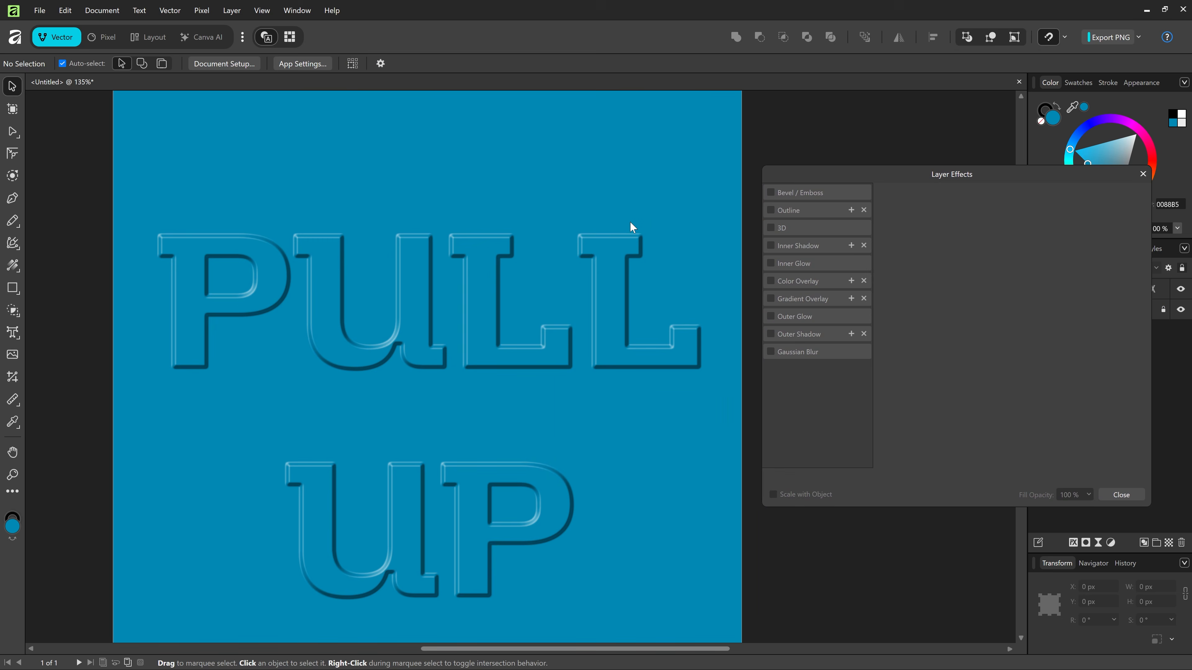
- Reselect the PULL UP text, check its embossed edges, and view the Inner Shadow and Outer Shadow effect settings
{"action": "left_click", "coordinate": [613, 258]}
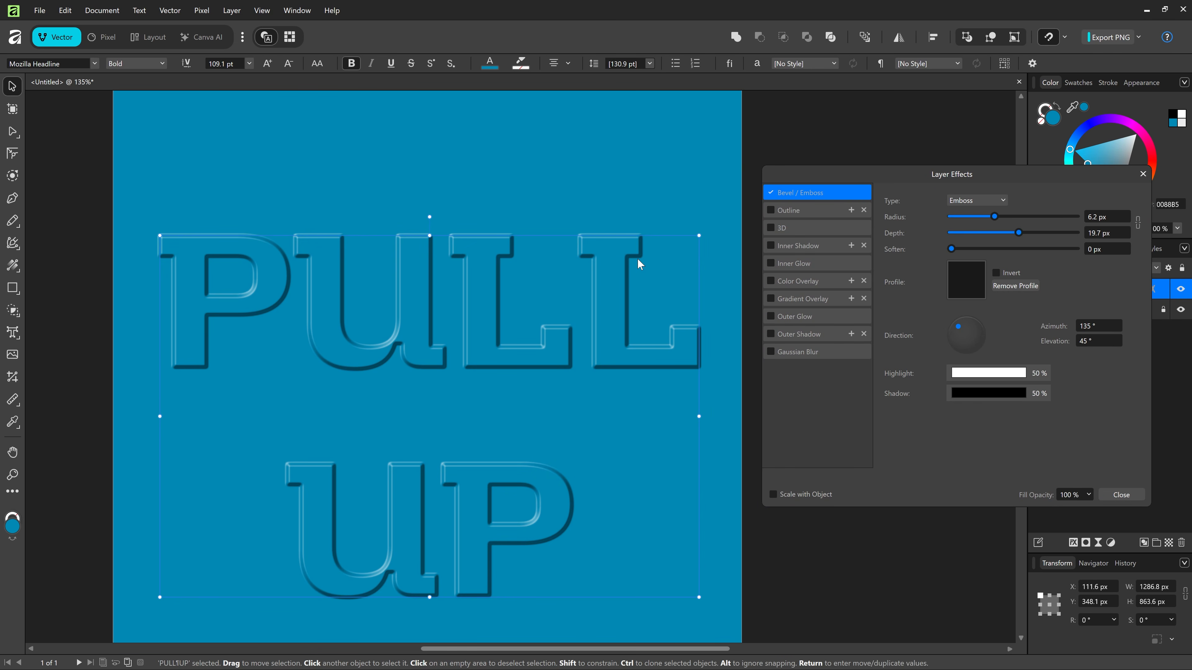
{"action": "scroll", "coordinate": [492, 244], "scroll_direction": "up", "scroll_amount": 5}
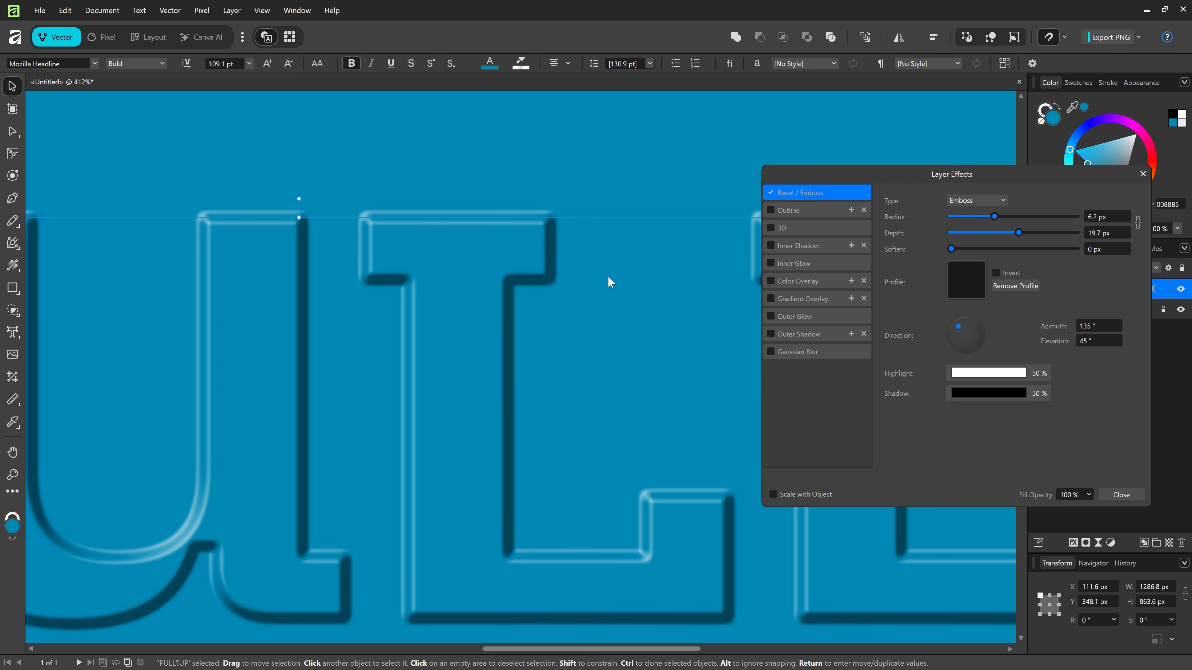
{"action": "scroll", "coordinate": [621, 318], "scroll_direction": "down", "scroll_amount": 5}
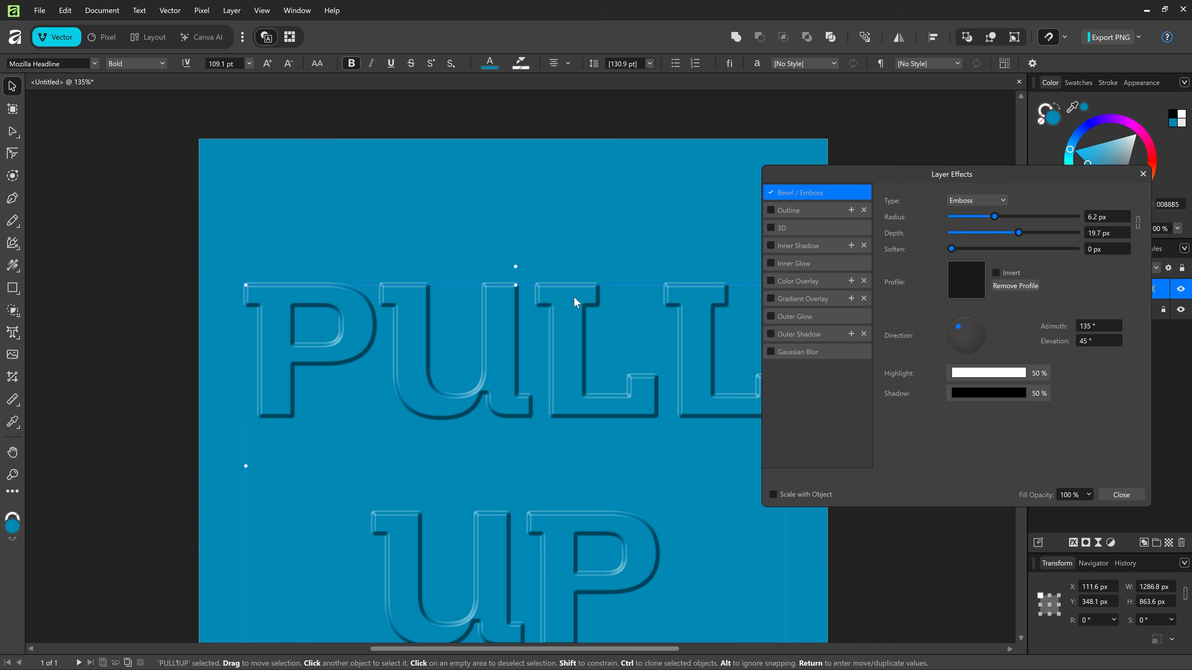
{"action": "left_click", "coordinate": [792, 246]}
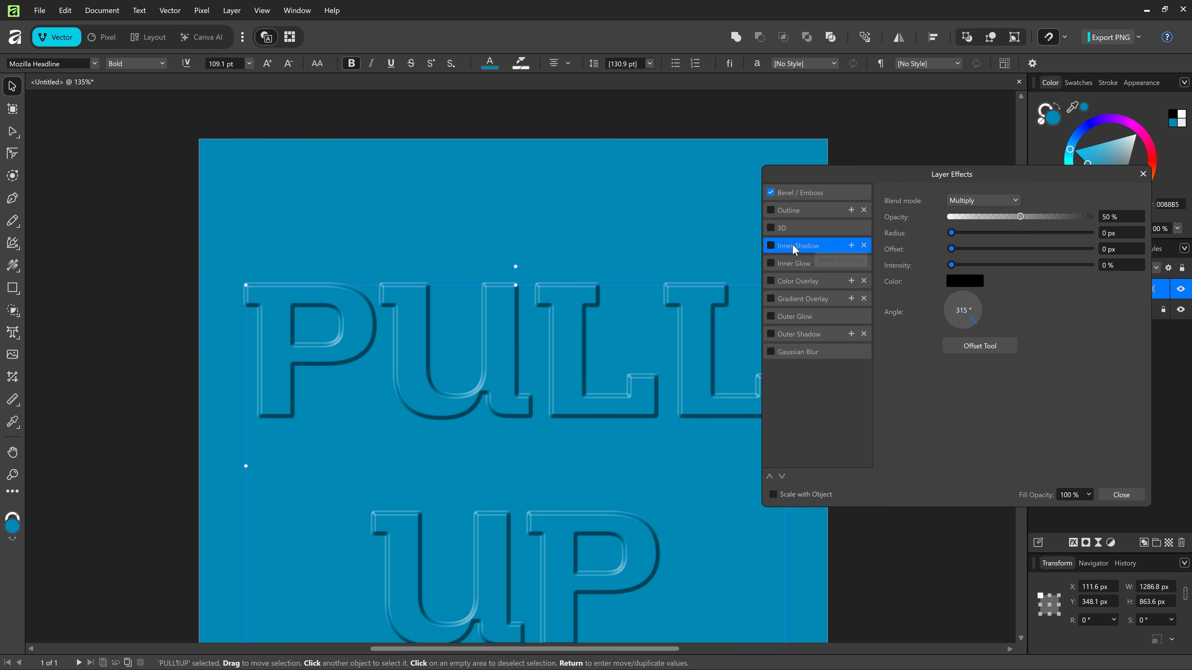
{"action": "scroll", "coordinate": [480, 293], "scroll_direction": "up", "scroll_amount": 4}
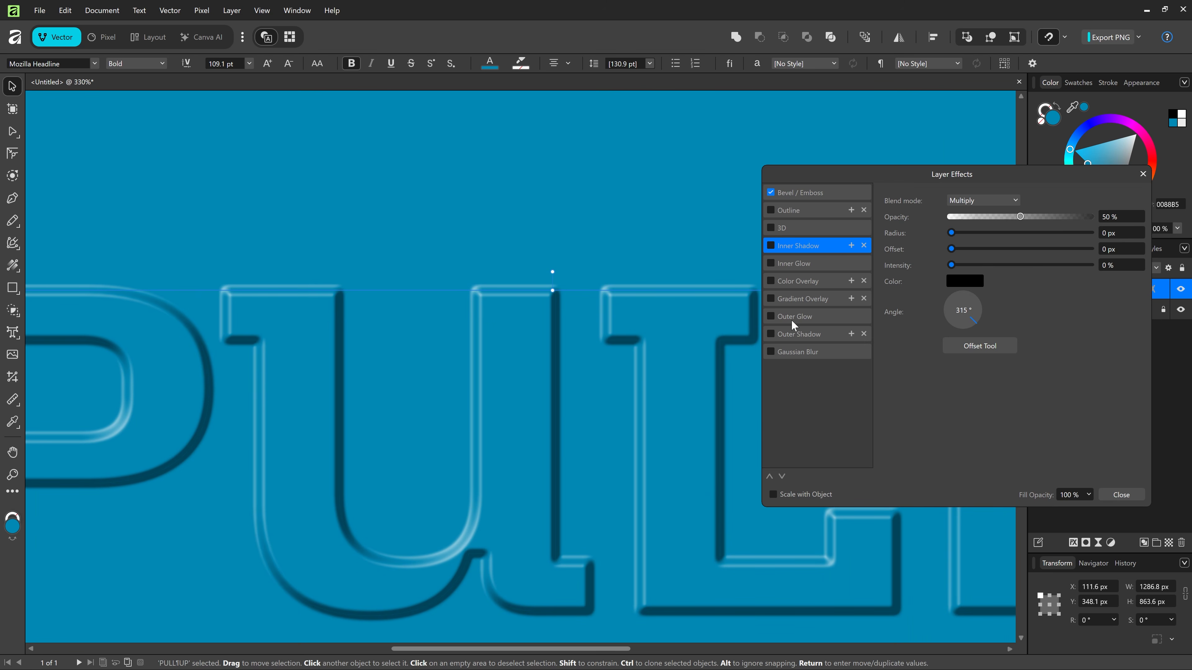
{"action": "left_click", "coordinate": [796, 334]}
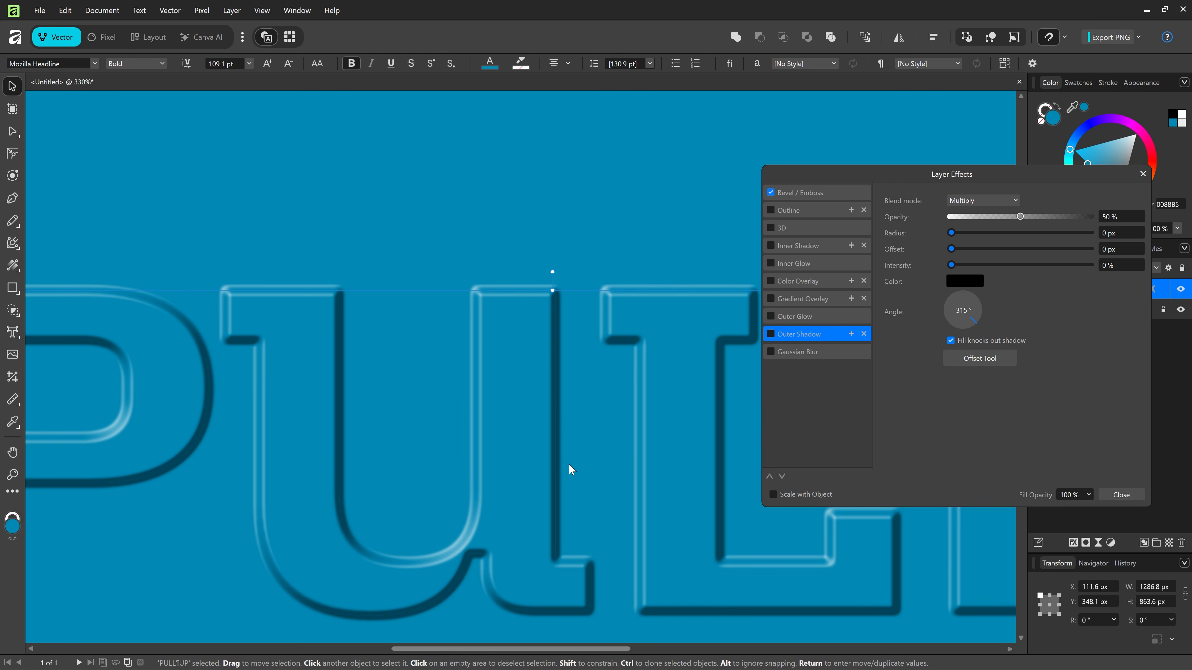
- Enable an Inner Shadow on the PULL UP text with Normal blend mode and white as its colour
{"action": "left_click", "coordinate": [815, 242]}
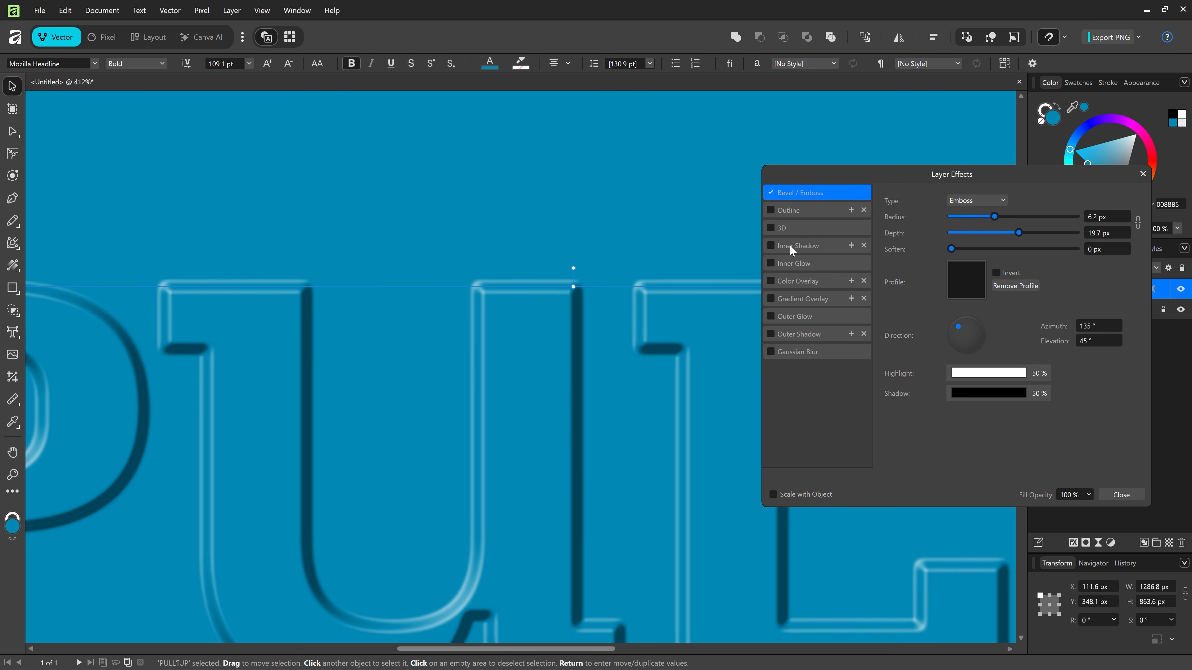
{"action": "left_click", "coordinate": [771, 248]}
{"action": "left_click", "coordinate": [770, 245]}
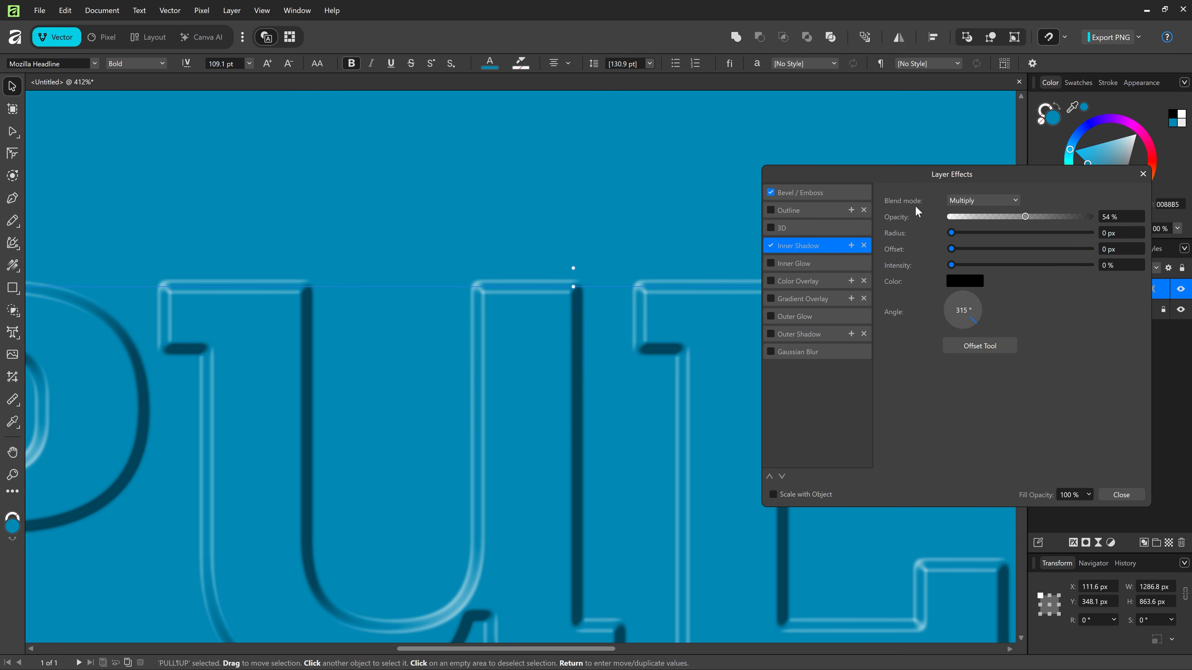
{"action": "left_click", "coordinate": [974, 197]}
{"action": "scroll", "coordinate": [982, 214], "scroll_direction": "up", "scroll_amount": 1}
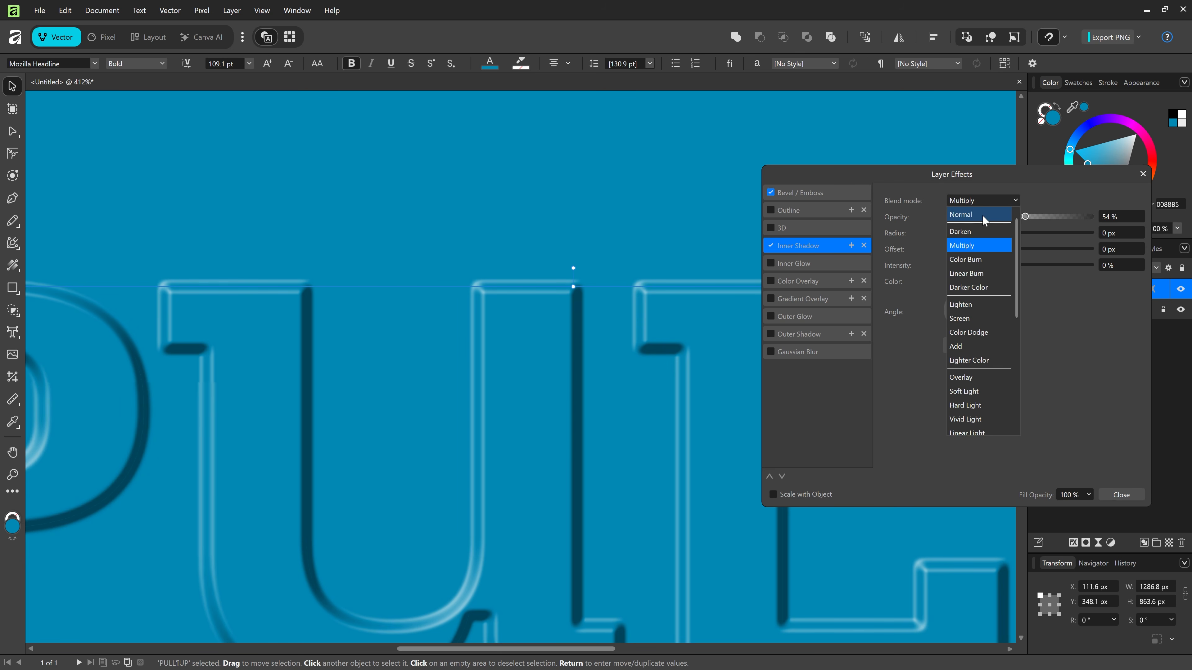
{"action": "left_click", "coordinate": [959, 214]}
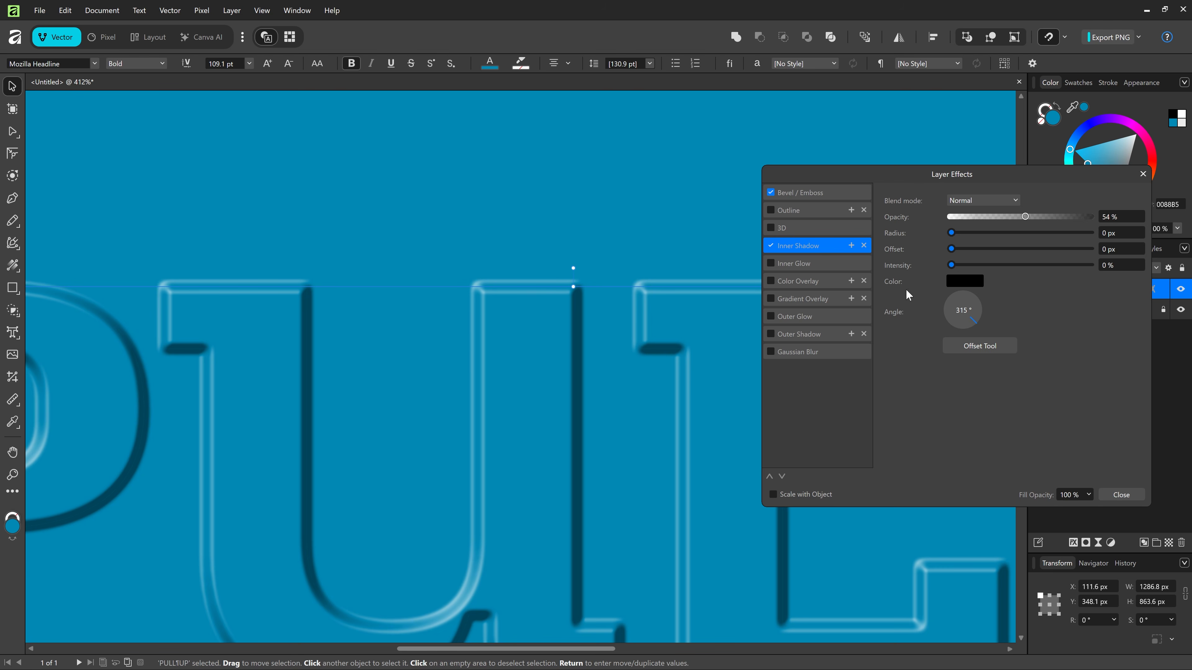
{"action": "left_click", "coordinate": [965, 280]}
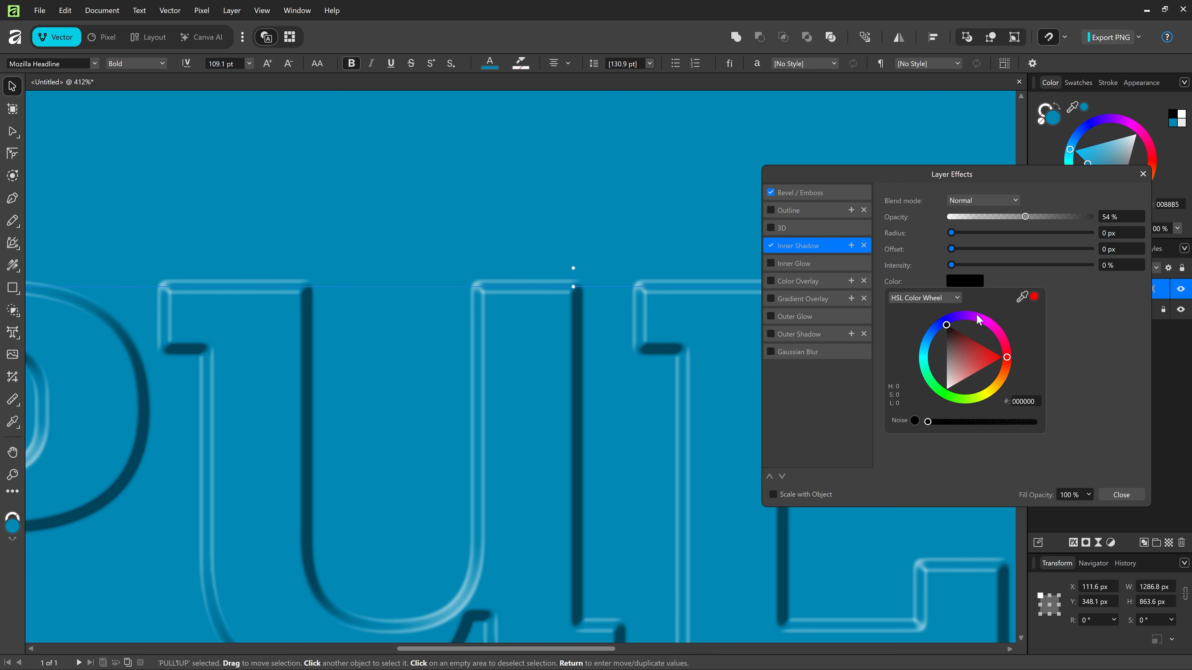
{"action": "left_click_drag", "start_coordinate": [963, 348], "coordinate": [940, 406]}
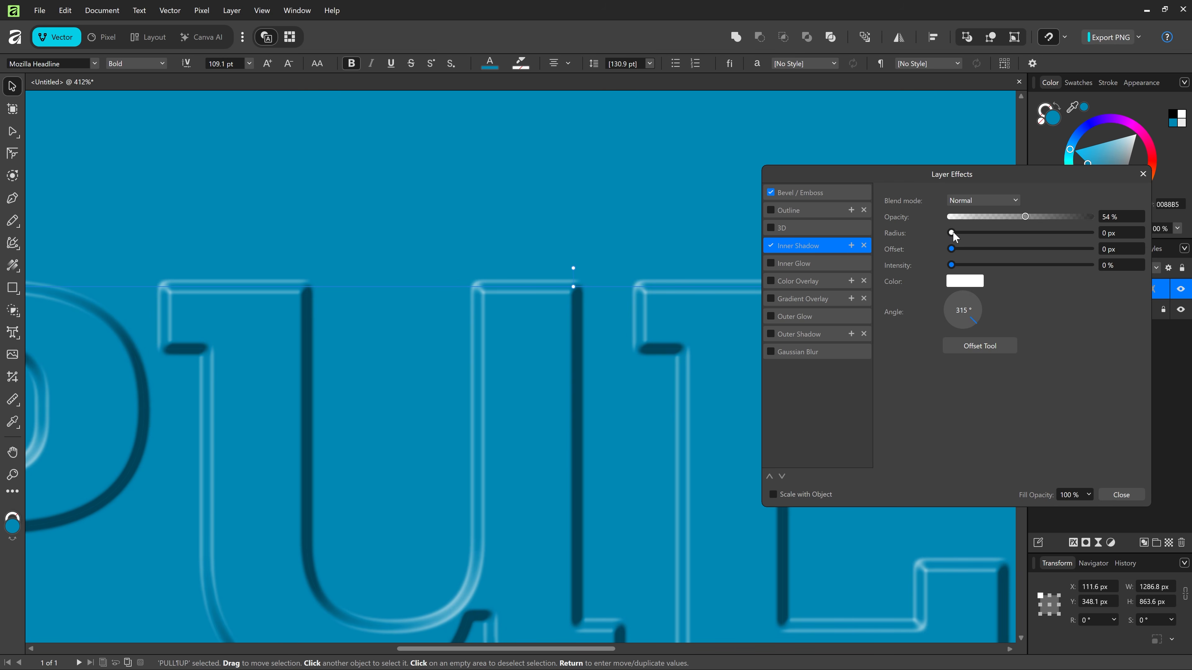
- Adjust the white inner shadow to a radius of 8.6 px, an offset of 4.4 px and an intensity of 60 %
{"action": "left_click_drag", "start_coordinate": [953, 233], "coordinate": [1015, 234]}
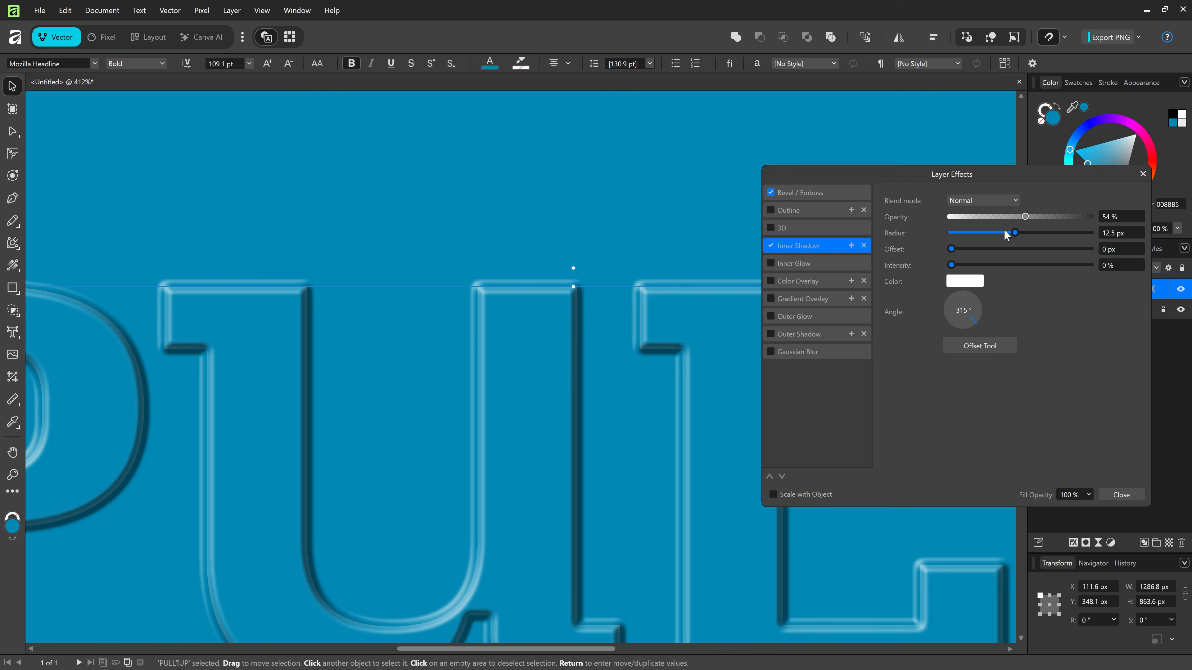
{"action": "mouse_move", "coordinate": [1014, 233]}
{"action": "left_mouse_down"}
{"action": "mouse_move", "coordinate": [1056, 237]}
{"action": "mouse_move", "coordinate": [1022, 234]}
{"action": "left_mouse_up"}
{"action": "left_click_drag", "start_coordinate": [951, 249], "coordinate": [1006, 233]}
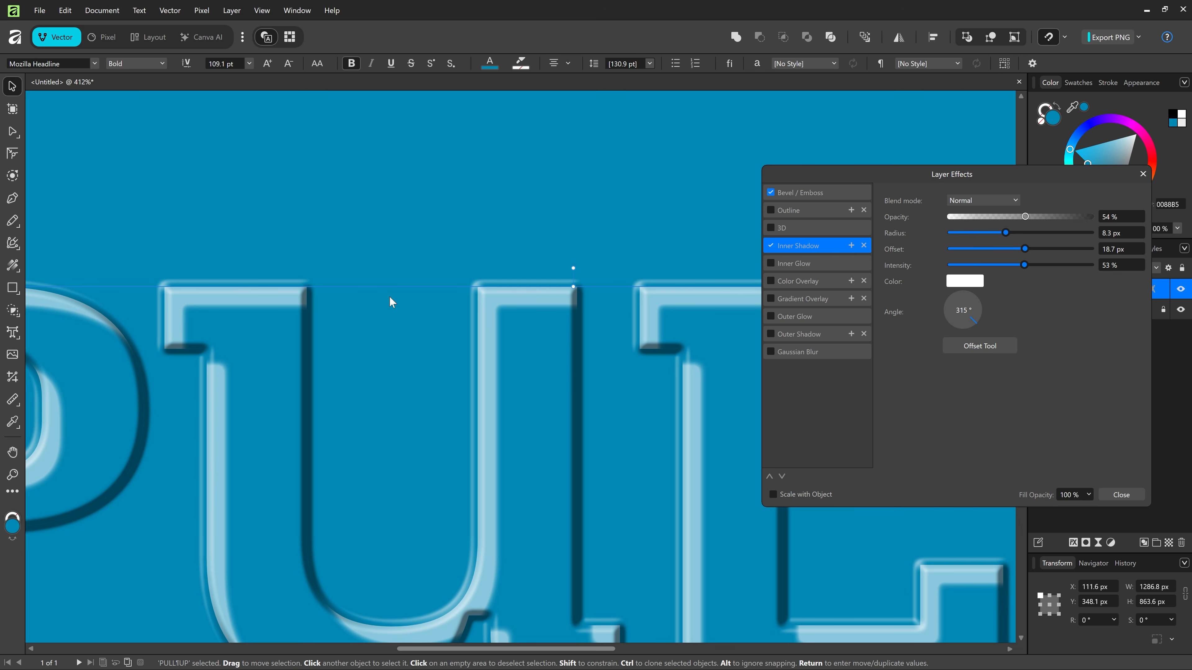
{"action": "scroll", "coordinate": [513, 303], "scroll_direction": "up", "scroll_amount": 3}
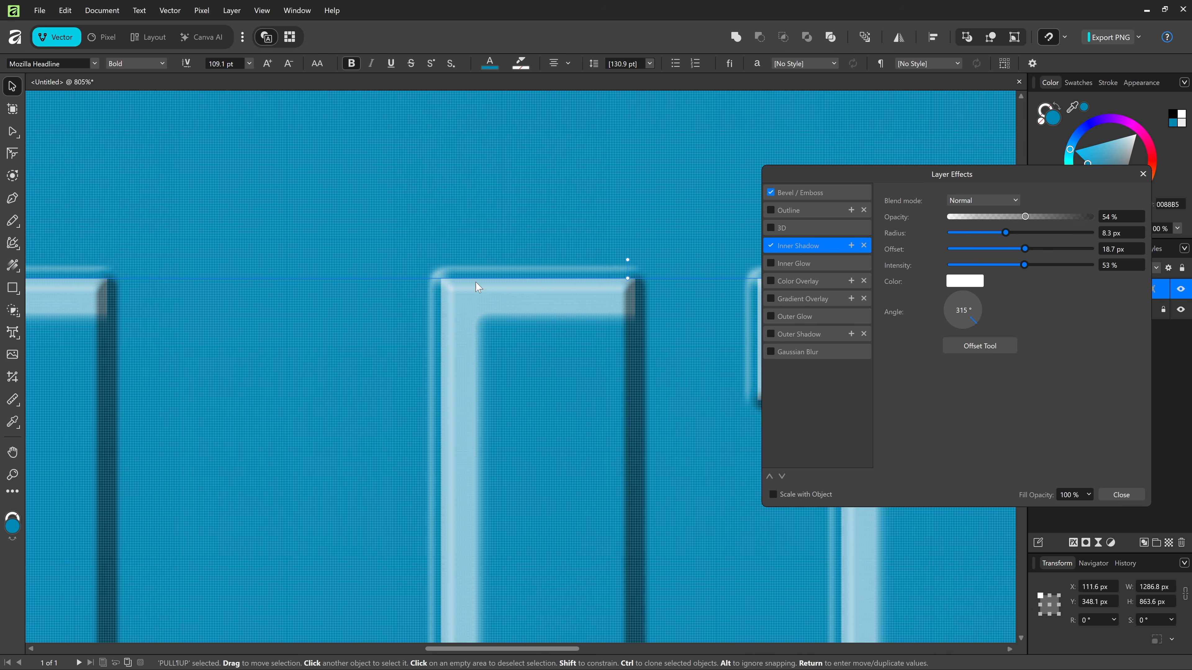
{"action": "scroll", "coordinate": [452, 308], "scroll_direction": "down", "scroll_amount": 4}
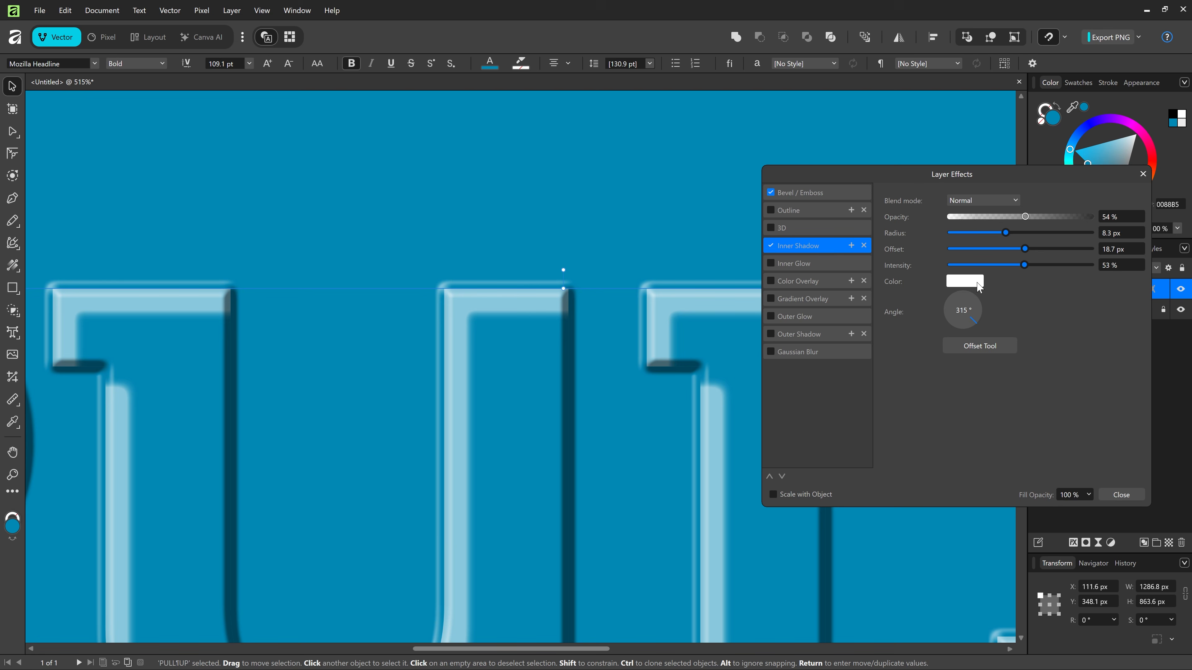
{"action": "left_click_drag", "start_coordinate": [1024, 248], "coordinate": [979, 266]}
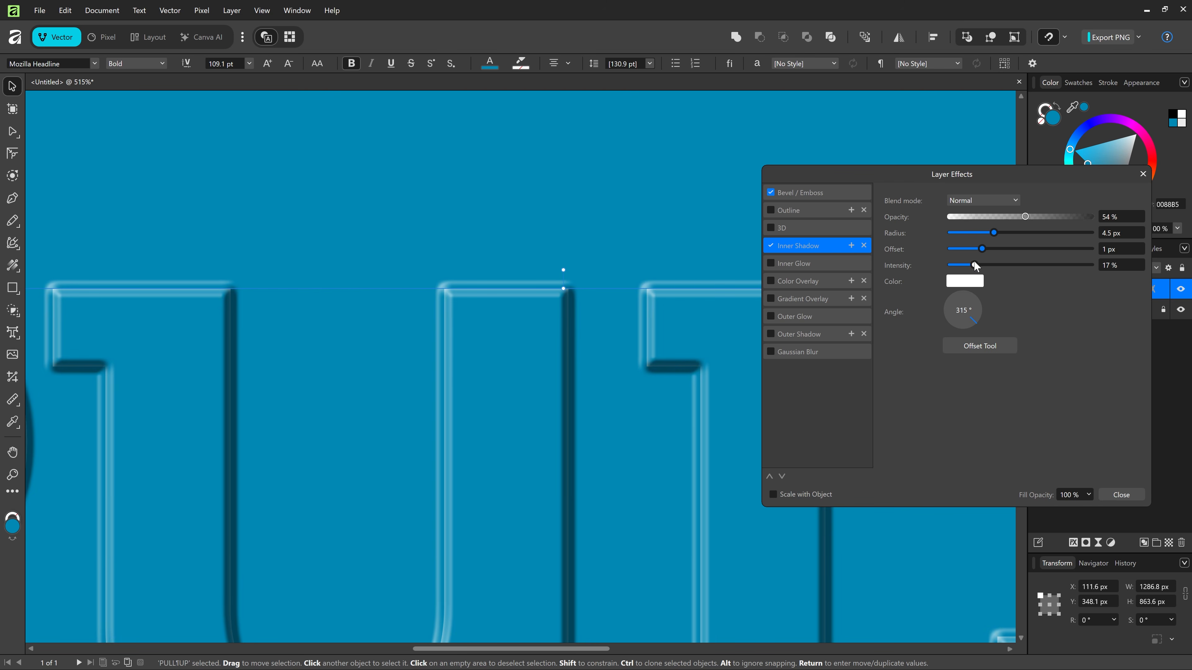
{"action": "mouse_move", "coordinate": [995, 233]}
{"action": "left_mouse_down"}
{"action": "mouse_move", "coordinate": [1019, 236]}
{"action": "mouse_move", "coordinate": [993, 249]}
{"action": "left_mouse_up"}
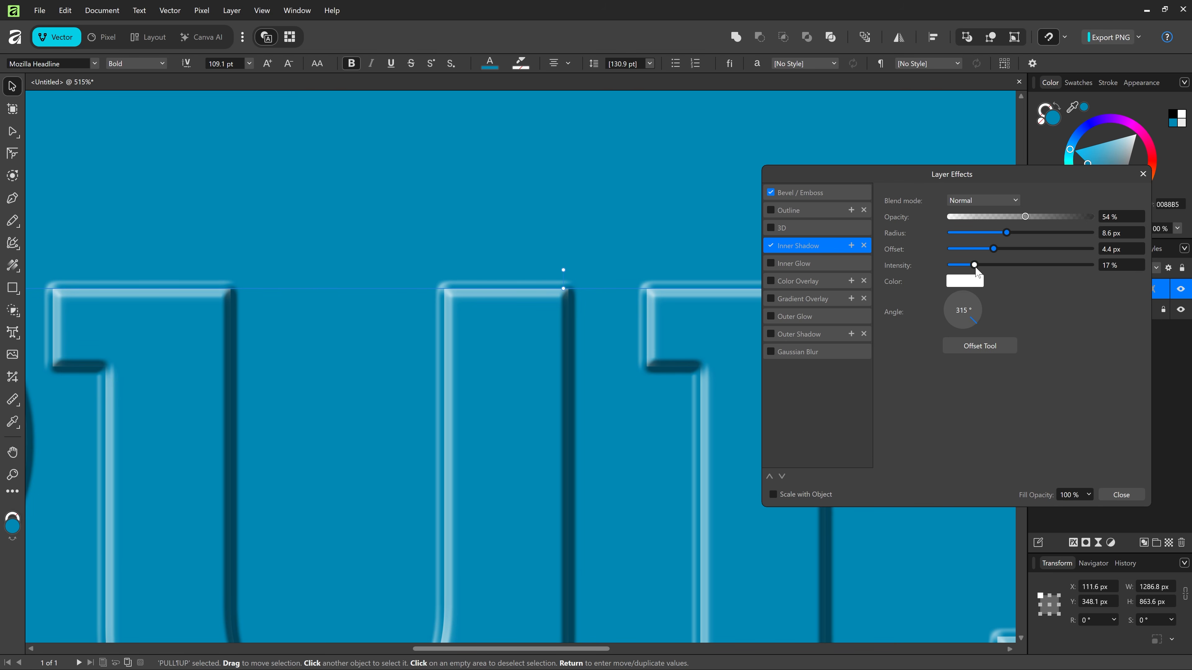
{"action": "left_click_drag", "start_coordinate": [976, 268], "coordinate": [1035, 265]}
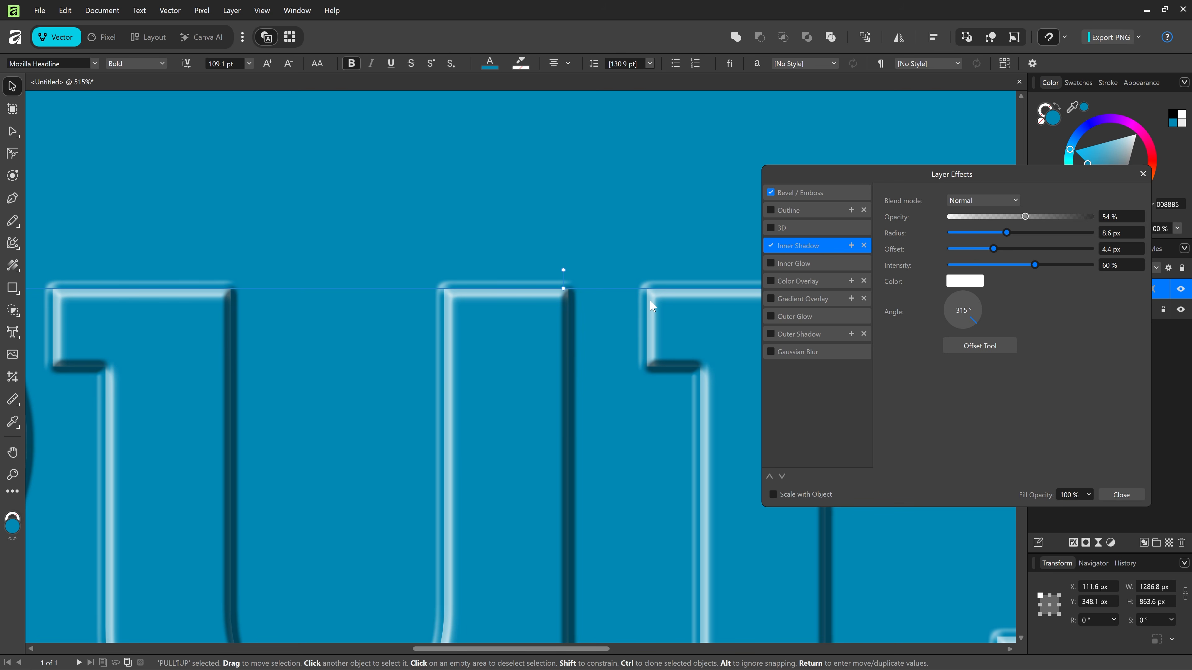
- Add a second Inner Shadow coloured black and set its angle to 135° so it falls along the opposite letter edges
{"action": "left_click", "coordinate": [854, 246]}
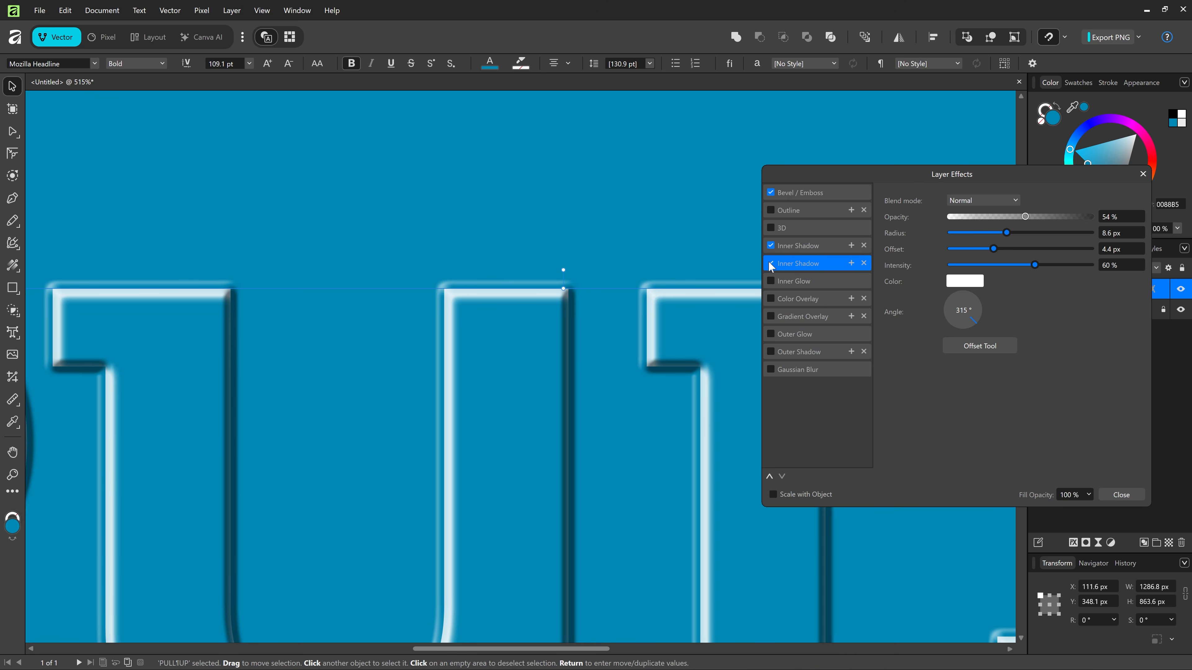
{"action": "left_click", "coordinate": [972, 282]}
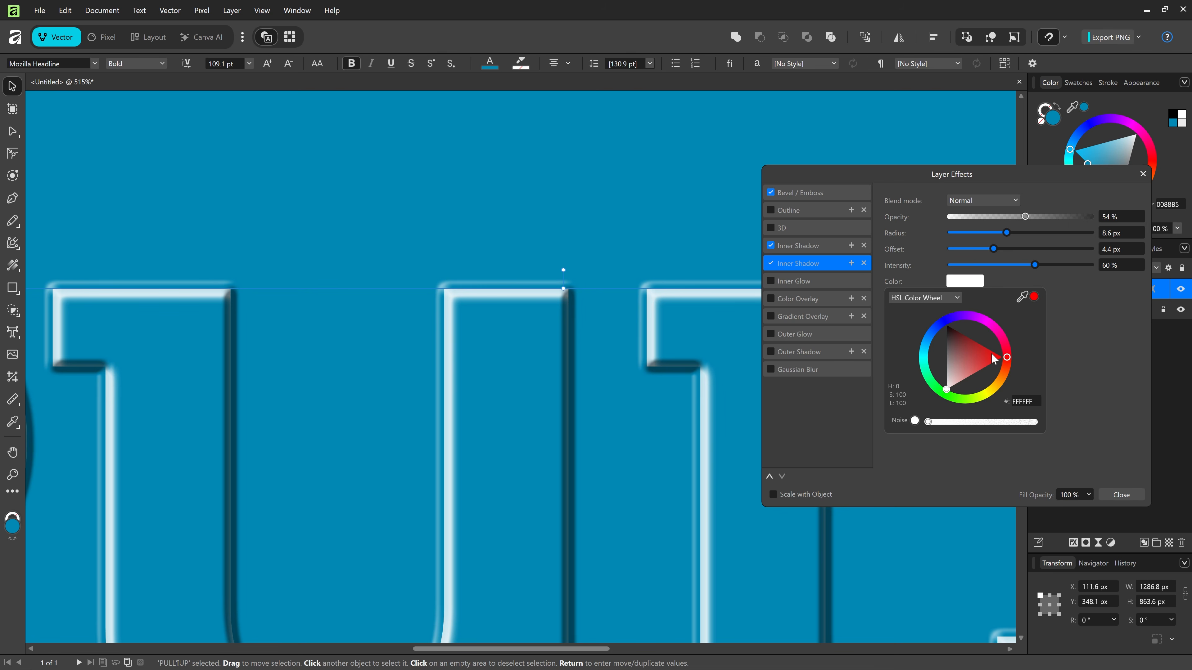
{"action": "left_click_drag", "start_coordinate": [991, 355], "coordinate": [924, 307]}
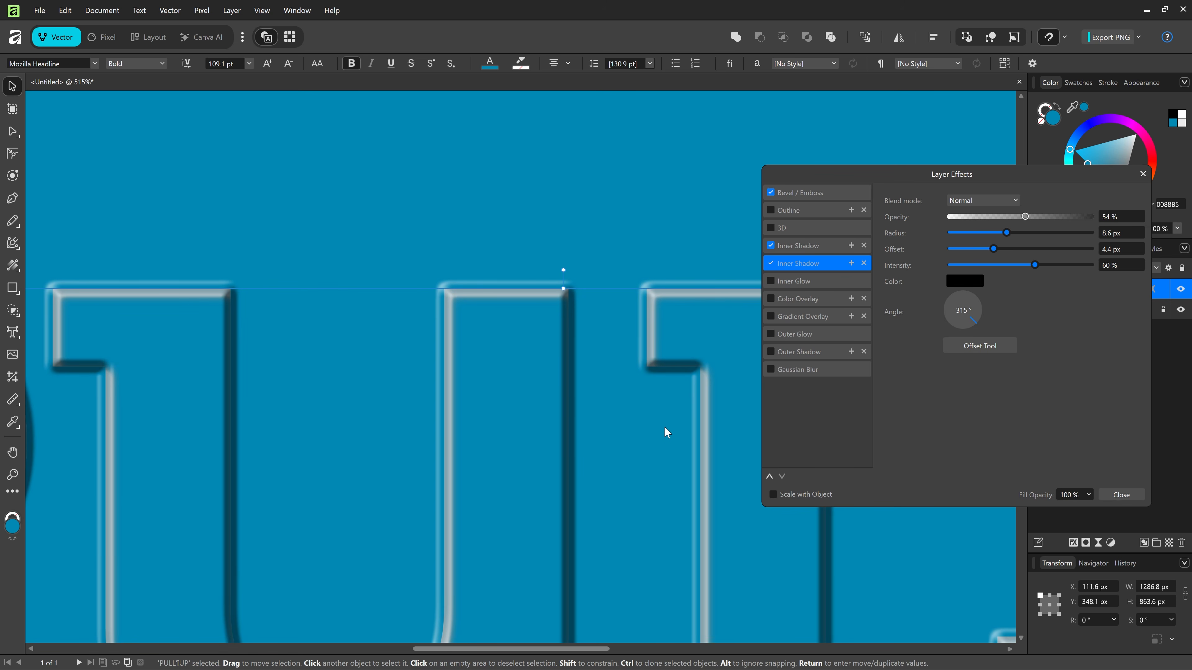
{"action": "left_click_drag", "start_coordinate": [663, 426], "coordinate": [567, 298]}
{"action": "left_click_drag", "start_coordinate": [538, 585], "coordinate": [454, 440]}
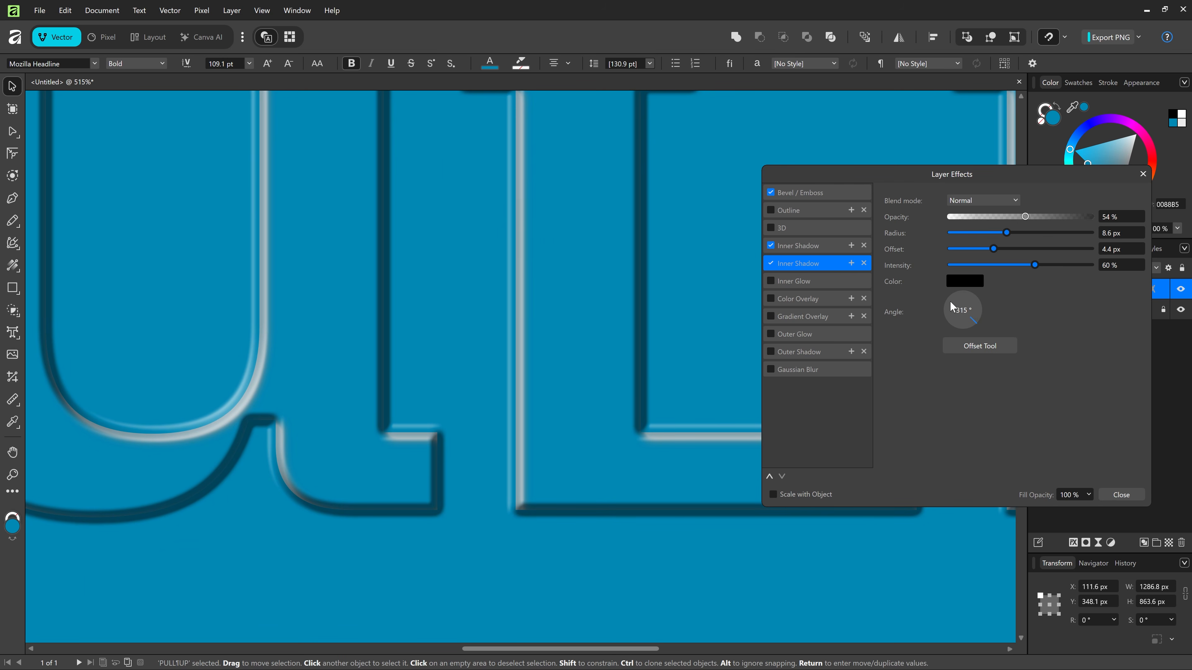
{"action": "left_click_drag", "start_coordinate": [971, 319], "coordinate": [934, 290]}
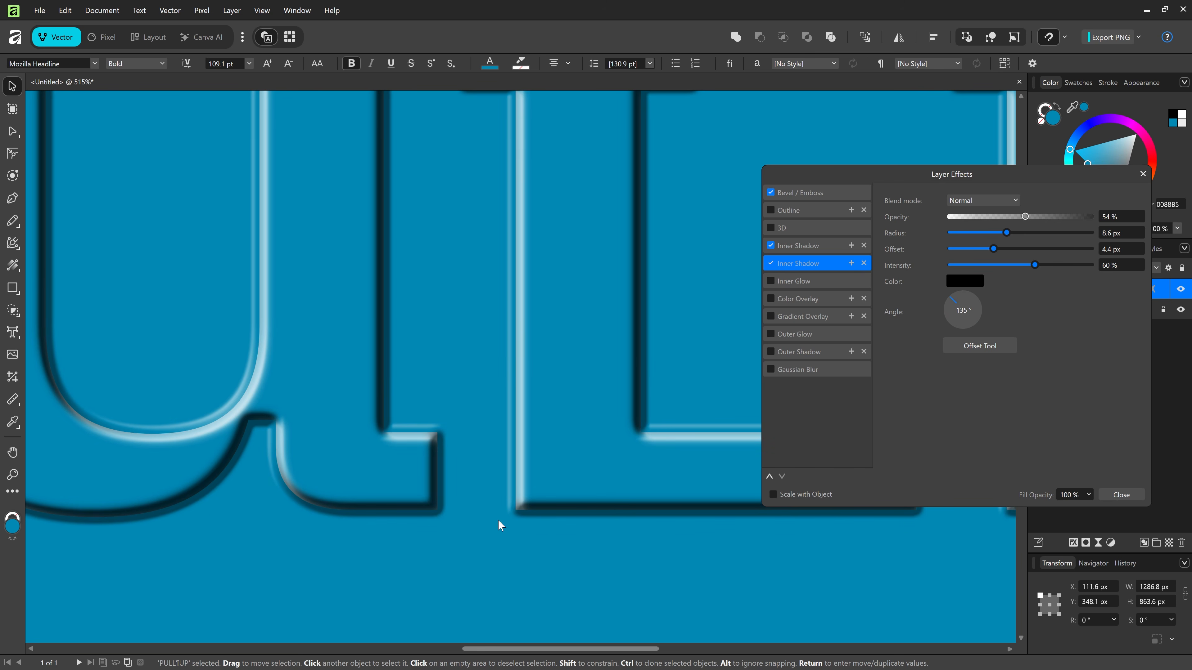
- Soften the black inner shadow to a radius of 6.2 px, an offset of 2.9 px and an intensity of 40 %
{"action": "left_click_drag", "start_coordinate": [436, 316], "coordinate": [466, 443]}
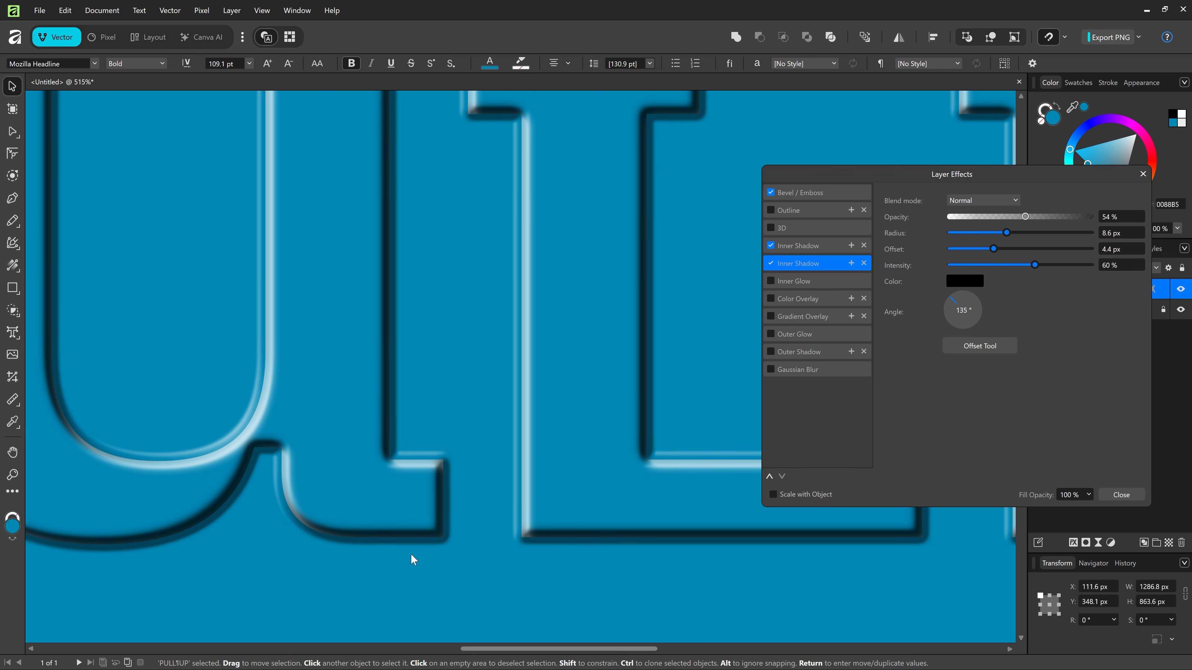
{"action": "scroll", "coordinate": [430, 553], "scroll_direction": "up", "scroll_amount": 3}
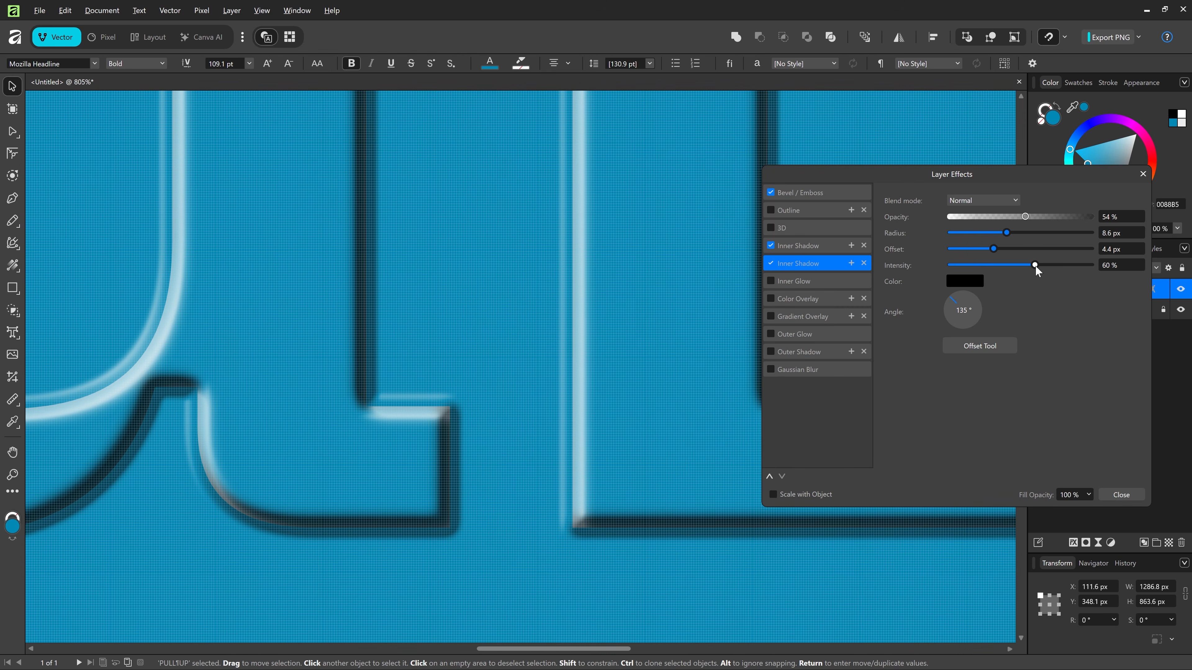
{"action": "left_click_drag", "start_coordinate": [1036, 265], "coordinate": [1021, 266]}
{"action": "scroll", "coordinate": [490, 371], "scroll_direction": "down", "scroll_amount": 1}
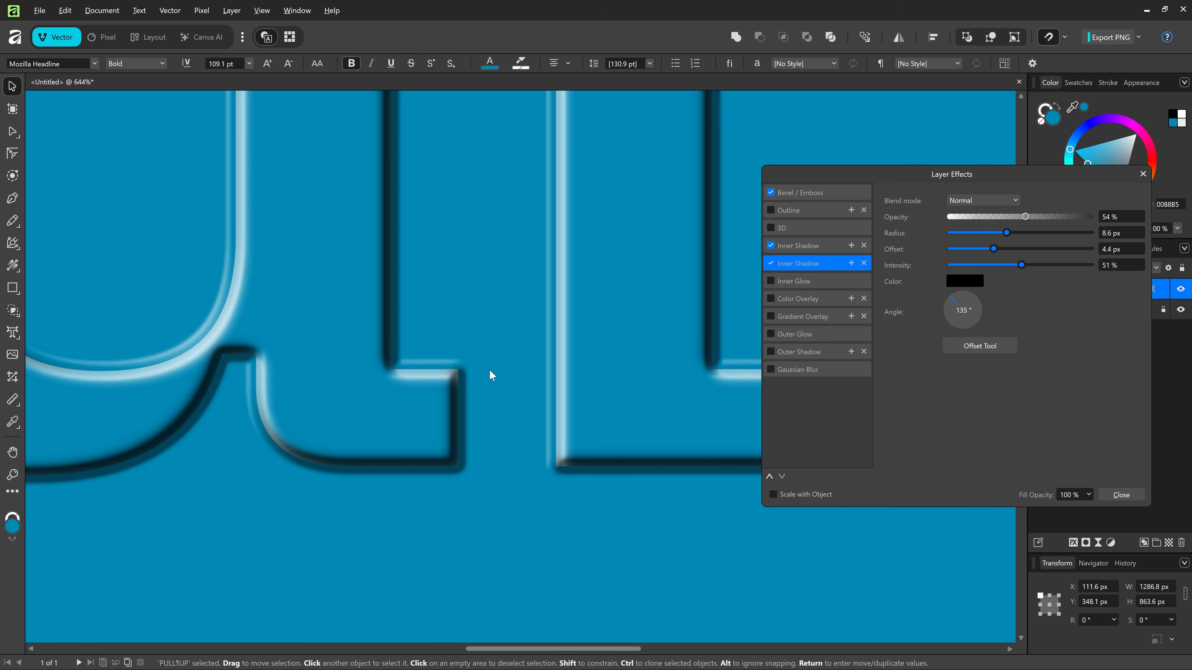
{"action": "scroll", "coordinate": [489, 369], "scroll_direction": "down", "scroll_amount": 1}
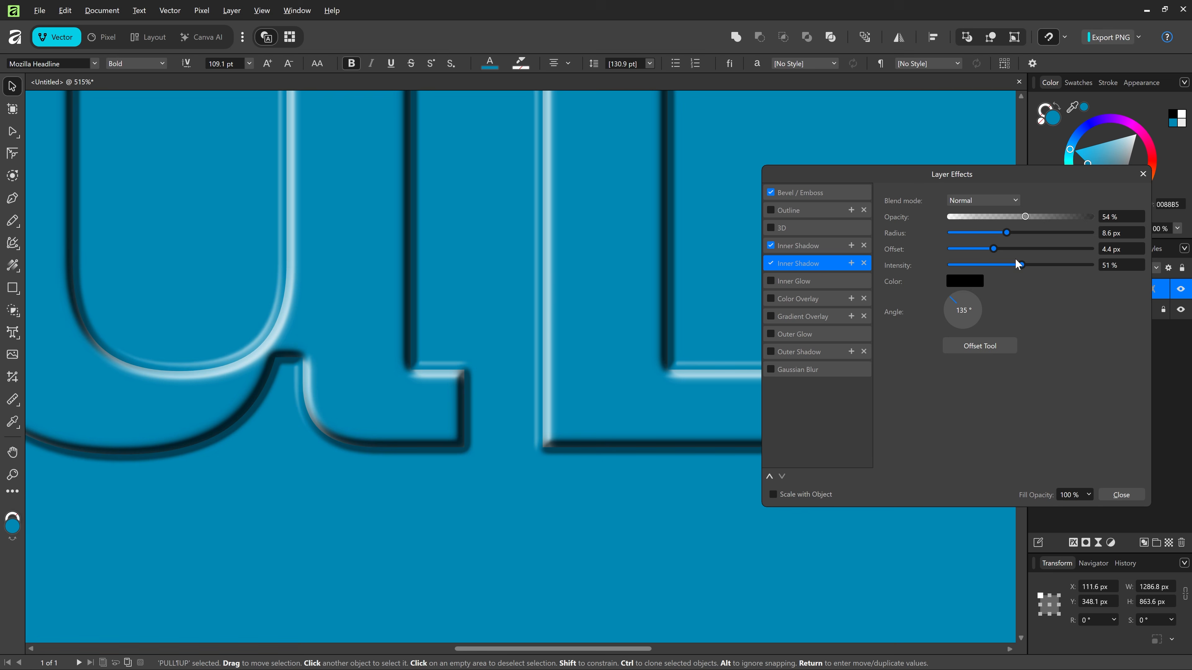
{"action": "left_click_drag", "start_coordinate": [1016, 259], "coordinate": [987, 264]}
{"action": "left_click_drag", "start_coordinate": [1009, 233], "coordinate": [1002, 234]}
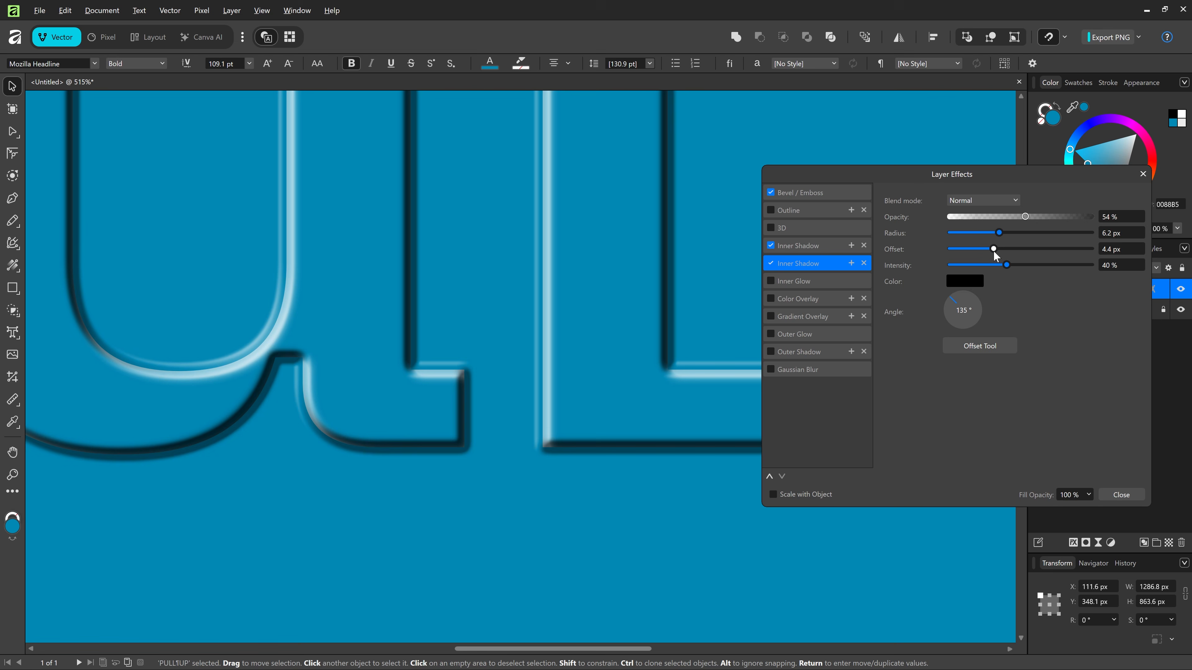
{"action": "mouse_move", "coordinate": [994, 251]}
{"action": "left_mouse_down"}
{"action": "mouse_move", "coordinate": [901, 256]}
{"action": "mouse_move", "coordinate": [965, 244]}
{"action": "mouse_move", "coordinate": [949, 255]}
{"action": "mouse_move", "coordinate": [987, 253]}
{"action": "left_mouse_up"}
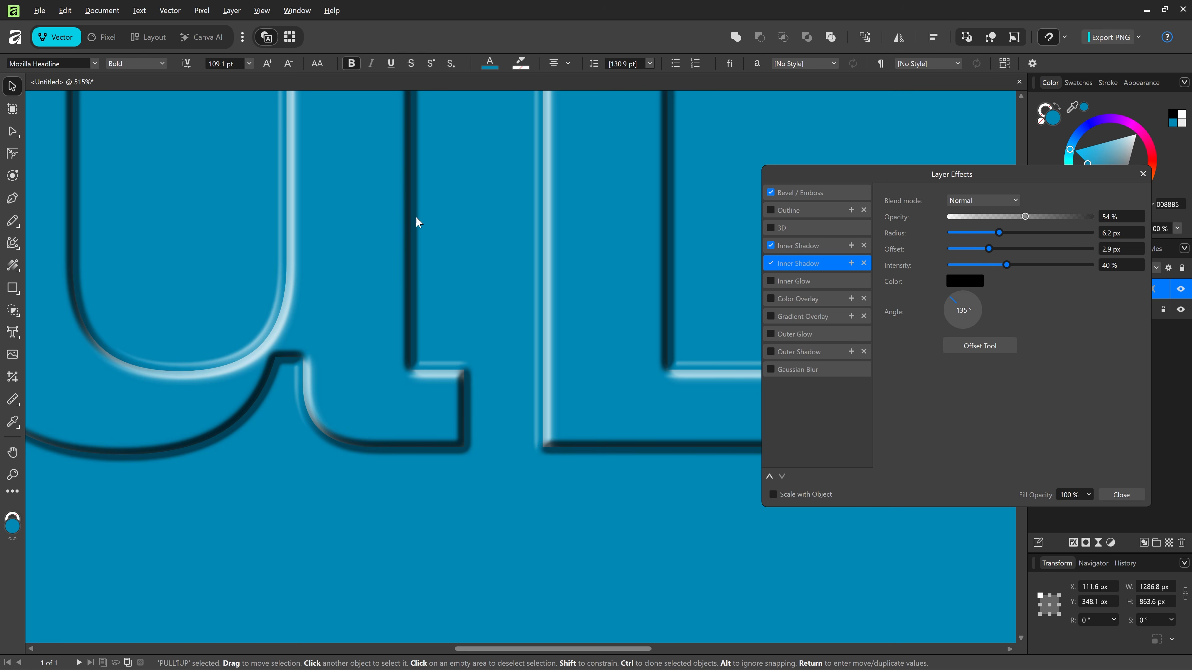
- Enable the Outer Shadow effect and slightly lower the opacity of the black inner shadow
{"action": "left_click_drag", "start_coordinate": [418, 214], "coordinate": [699, 544]}
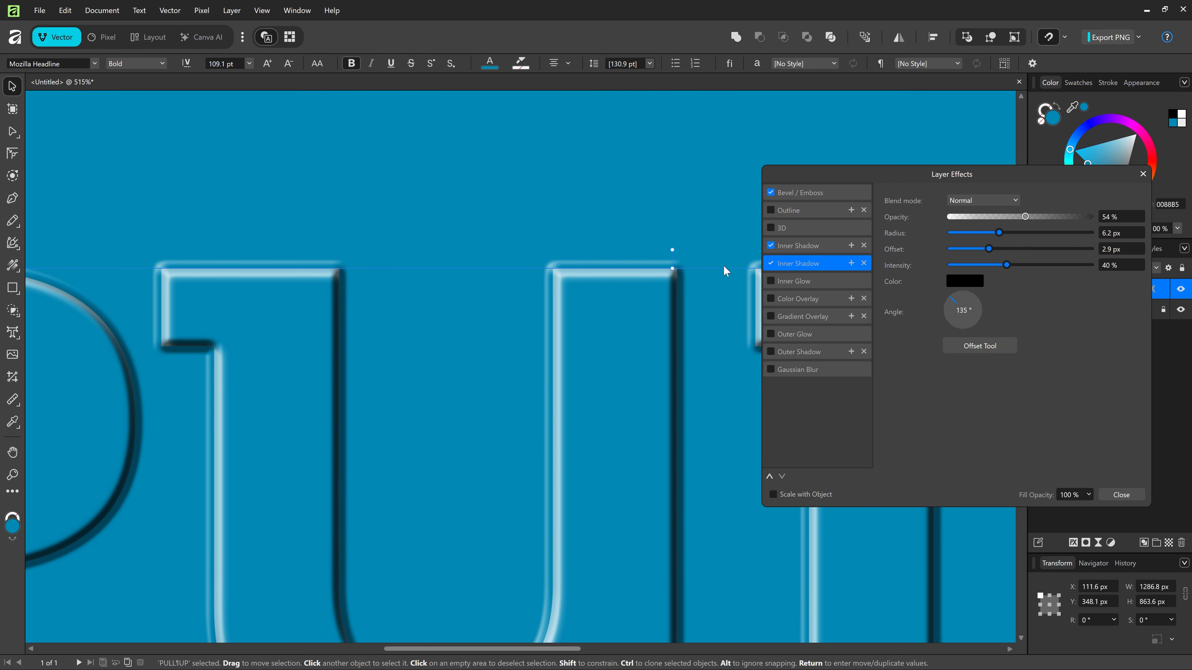
{"action": "left_click", "coordinate": [805, 352]}
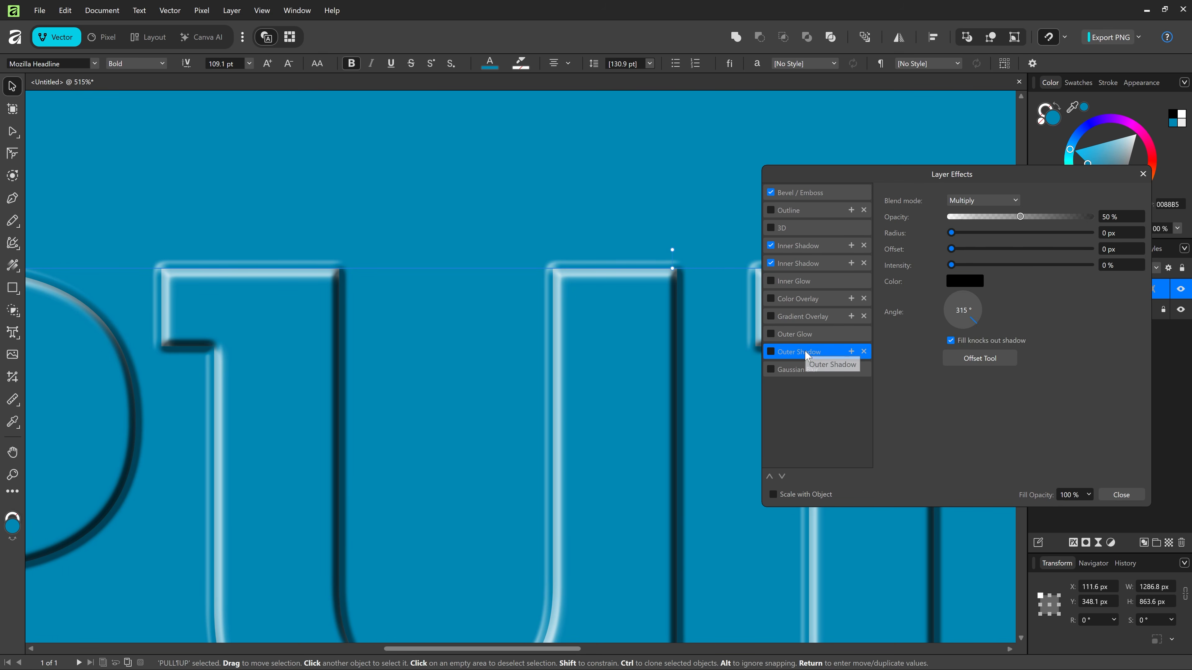
{"action": "left_click", "coordinate": [771, 352]}
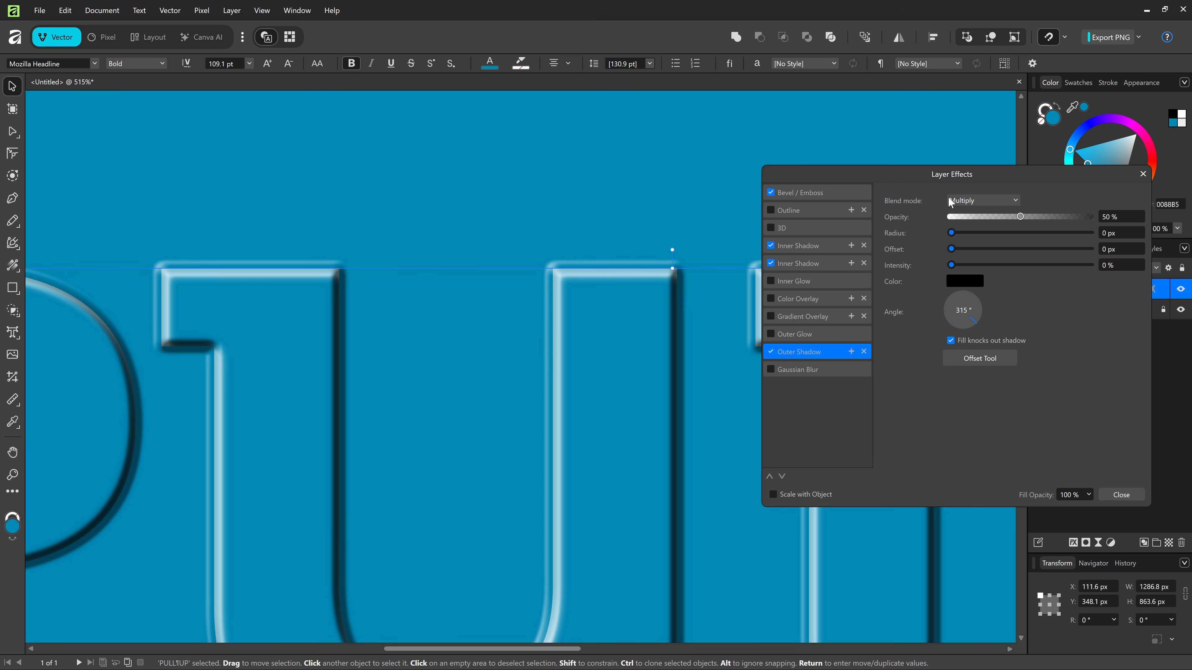
{"action": "left_click", "coordinate": [818, 264]}
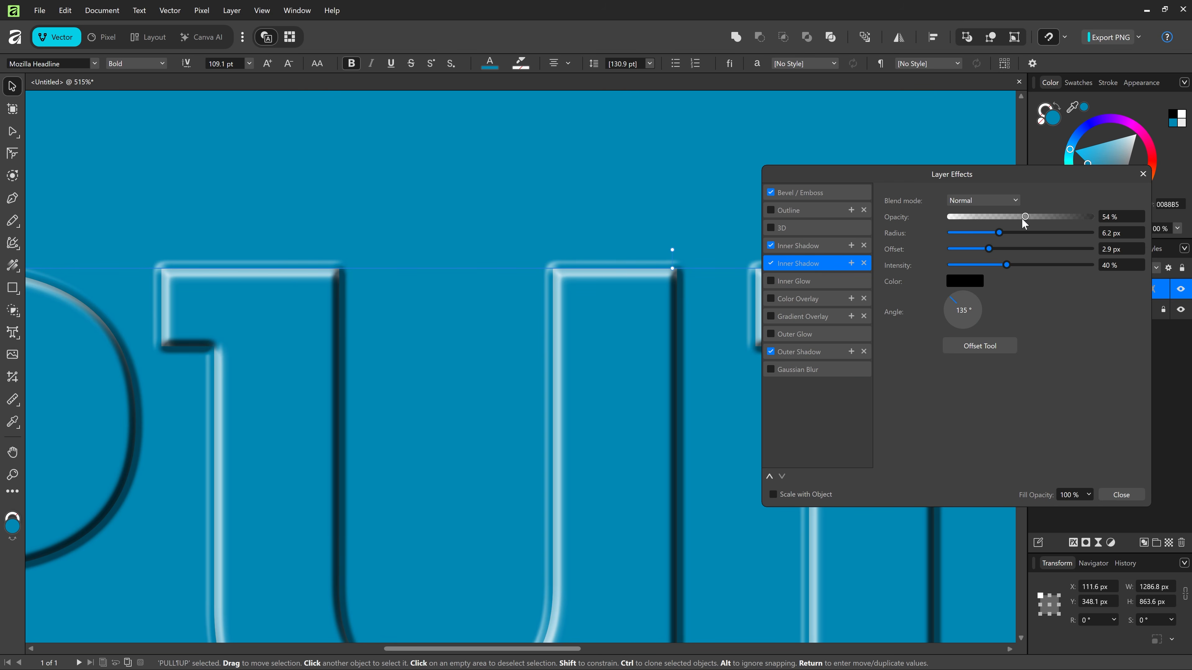
{"action": "left_click_drag", "start_coordinate": [1024, 218], "coordinate": [1008, 217]}
- Set the outer shadow's blend mode to Normal and its colour to white (FFFFFF)
{"action": "left_click", "coordinate": [800, 351]}
{"action": "left_click", "coordinate": [970, 207]}
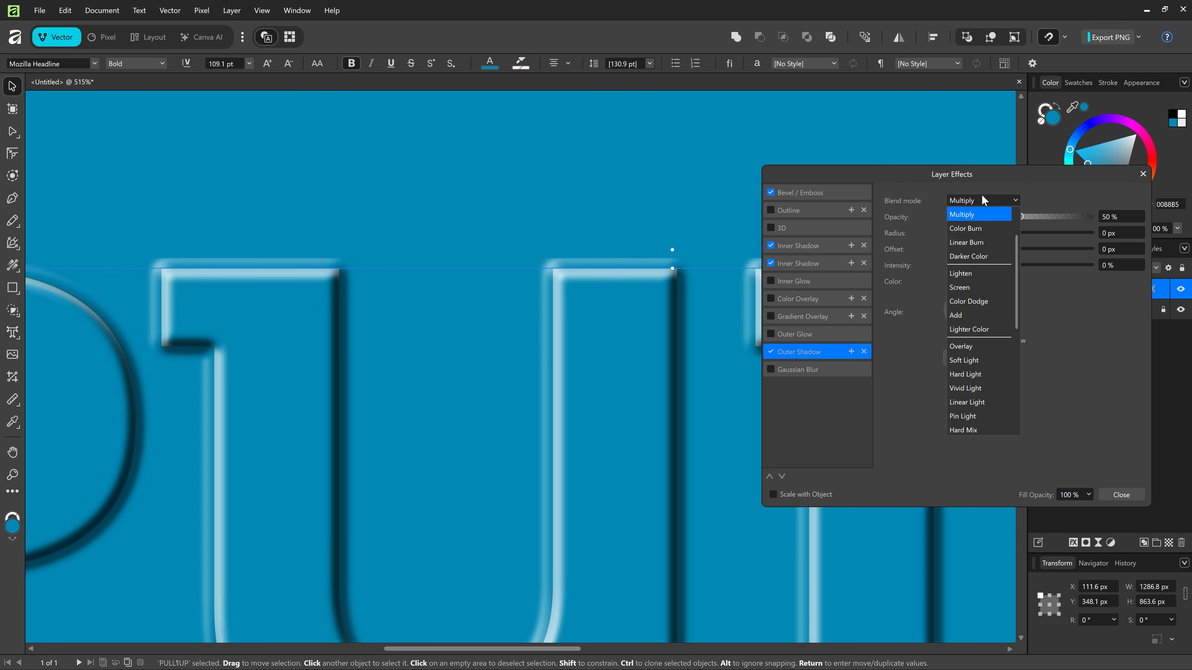
{"action": "left_click", "coordinate": [970, 214]}
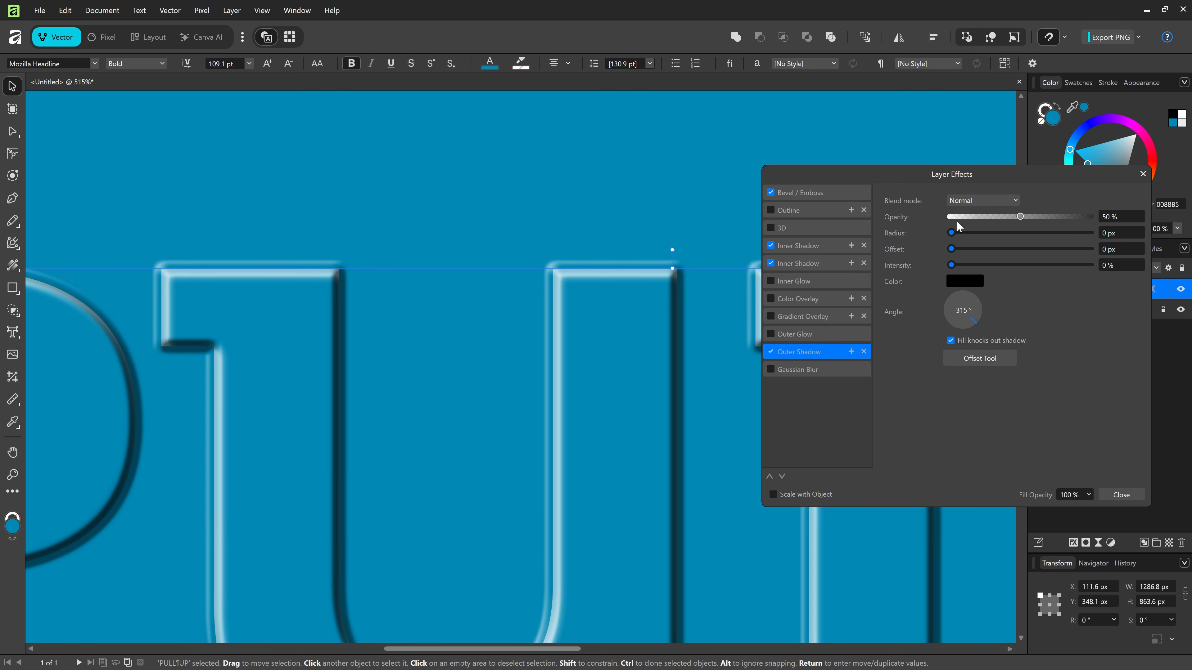
{"action": "left_click", "coordinate": [964, 281]}
{"action": "left_click_drag", "start_coordinate": [962, 341], "coordinate": [944, 417]}
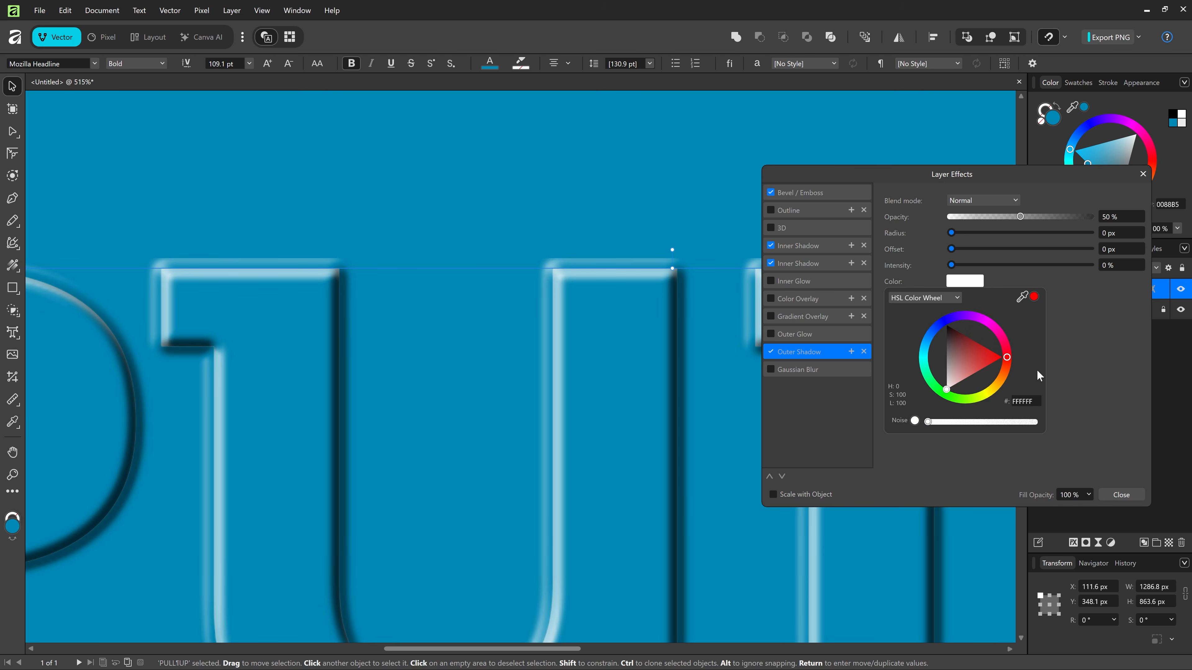
{"action": "left_click", "coordinate": [1082, 329]}
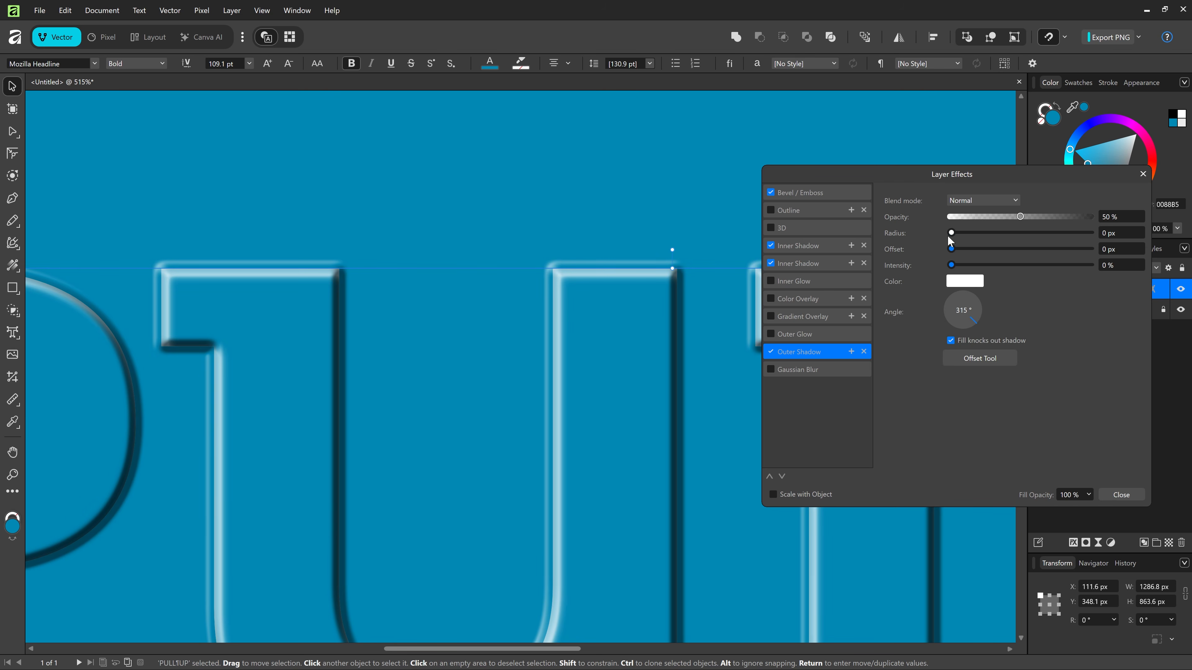
- Set the outer shadow's angle to 135°, radius to 2.3 px, offset to 0.7 px and intensity to 10 %
{"action": "left_click_drag", "start_coordinate": [952, 235], "coordinate": [1003, 237]}
{"action": "left_click_drag", "start_coordinate": [997, 249], "coordinate": [1021, 249]}
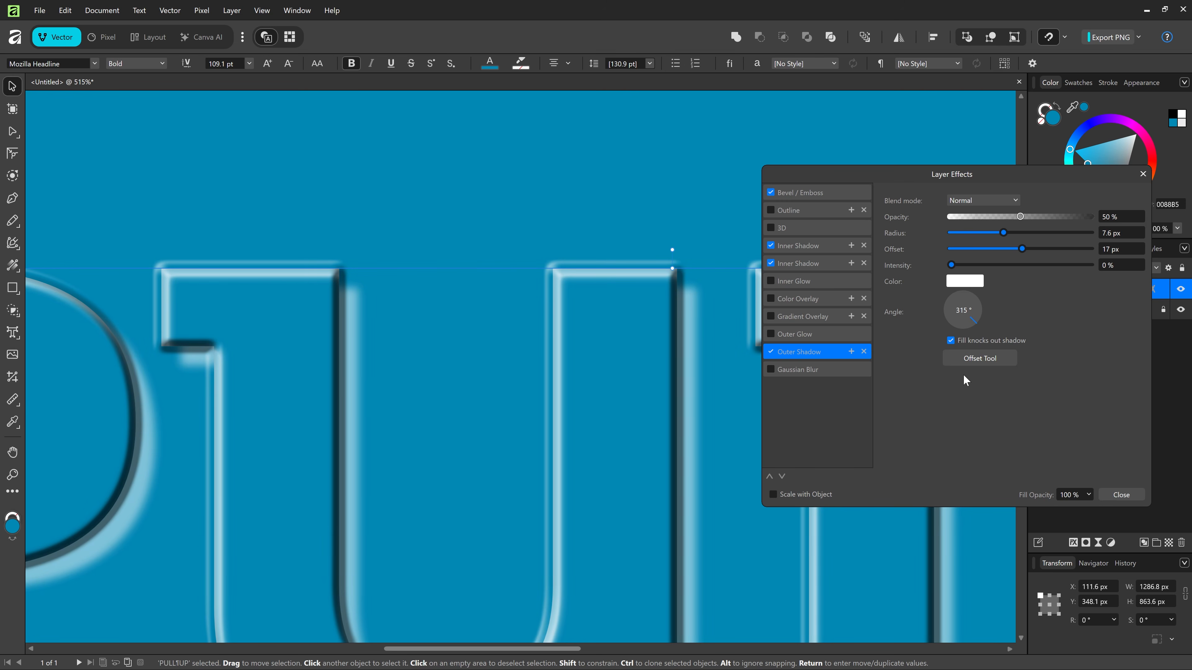
{"action": "left_click_drag", "start_coordinate": [974, 329], "coordinate": [941, 288]}
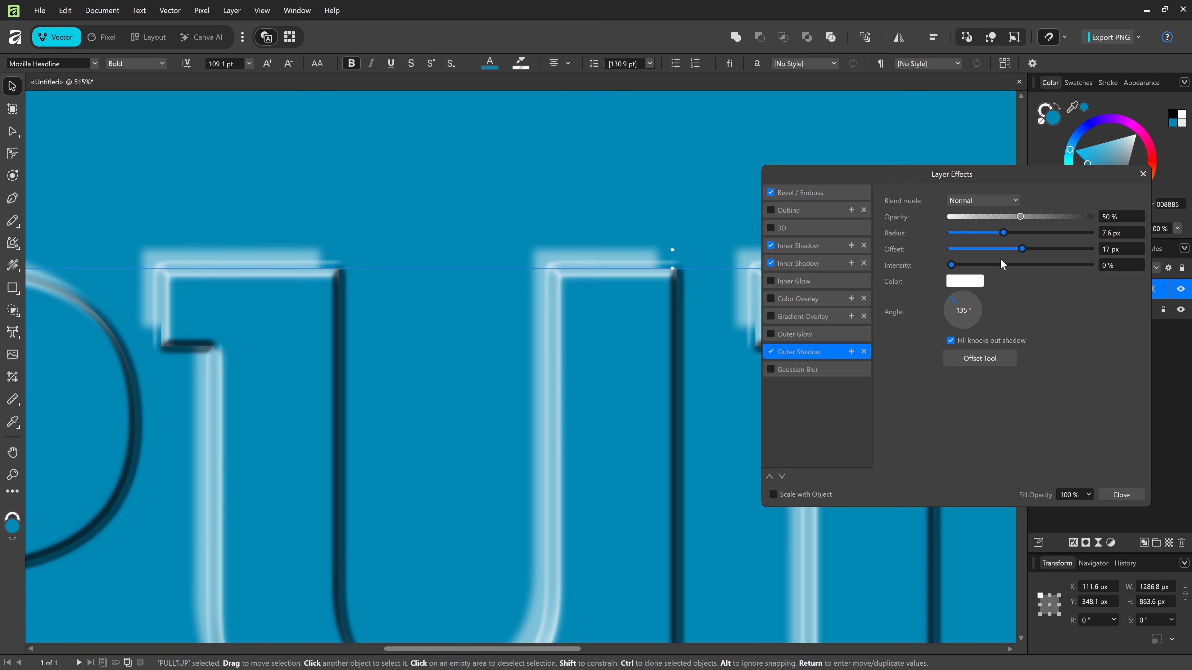
{"action": "left_click_drag", "start_coordinate": [952, 269], "coordinate": [988, 235]}
{"action": "left_click", "coordinate": [975, 247]}
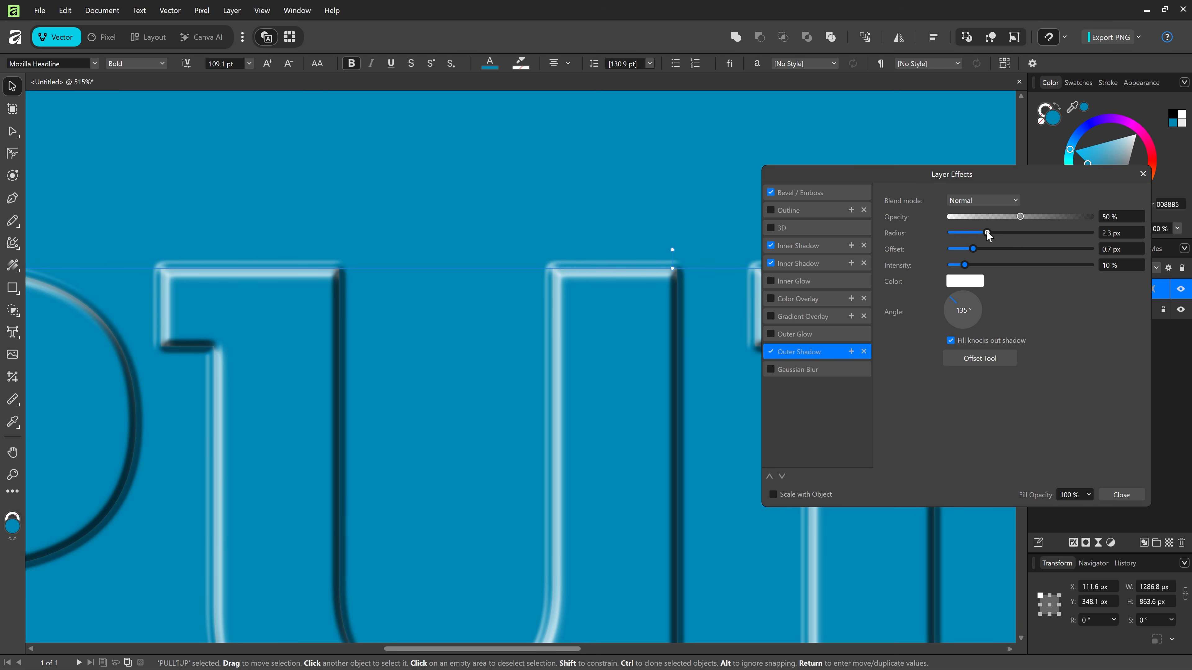
- Widen the white outer shadow to a radius of 8.1 px, an offset of 5.5 px and an intensity of 35 %
{"action": "left_click_drag", "start_coordinate": [988, 234], "coordinate": [1007, 240]}
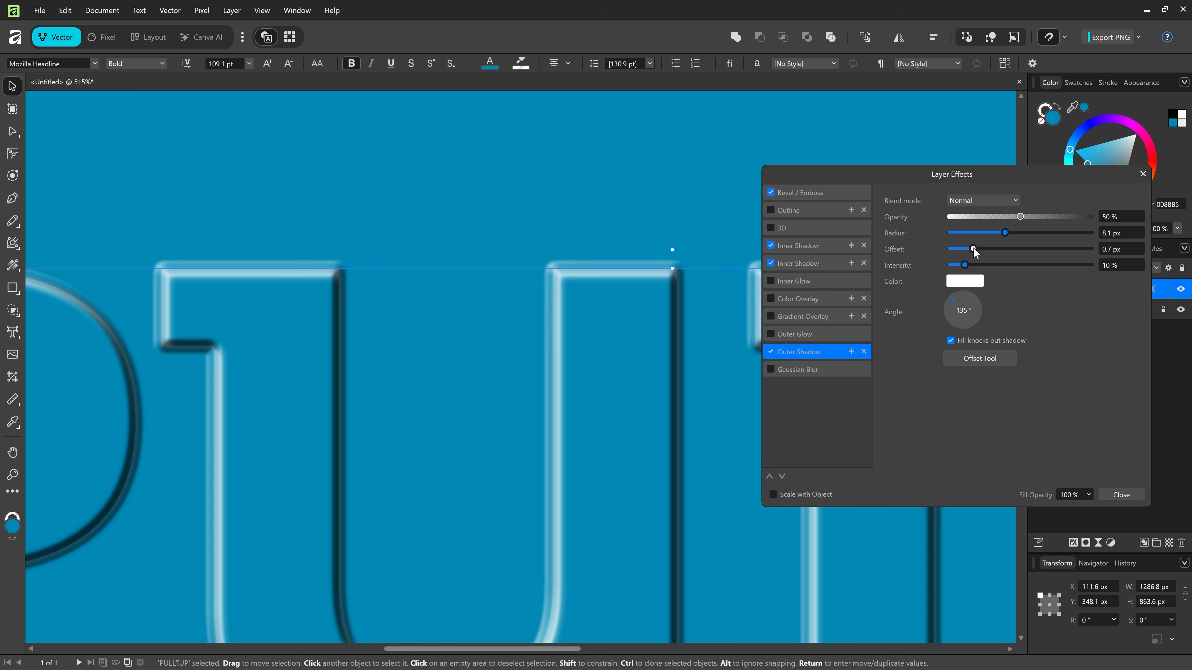
{"action": "left_click_drag", "start_coordinate": [974, 248], "coordinate": [1006, 255]}
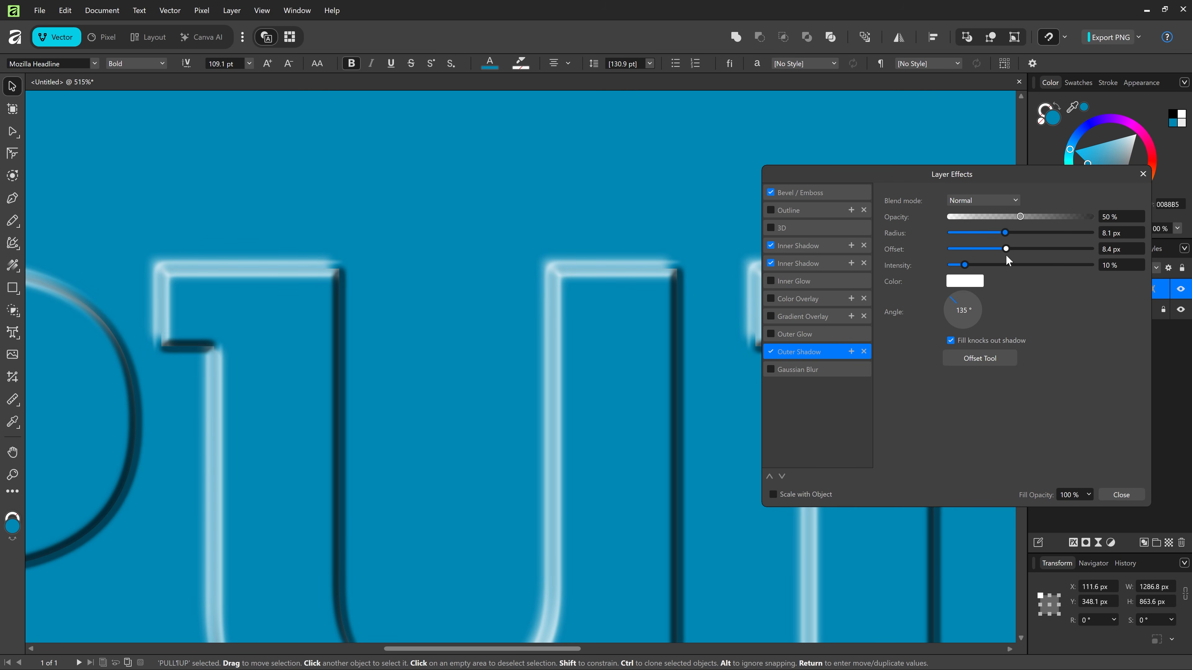
{"action": "left_click_drag", "start_coordinate": [1007, 256], "coordinate": [992, 251]}
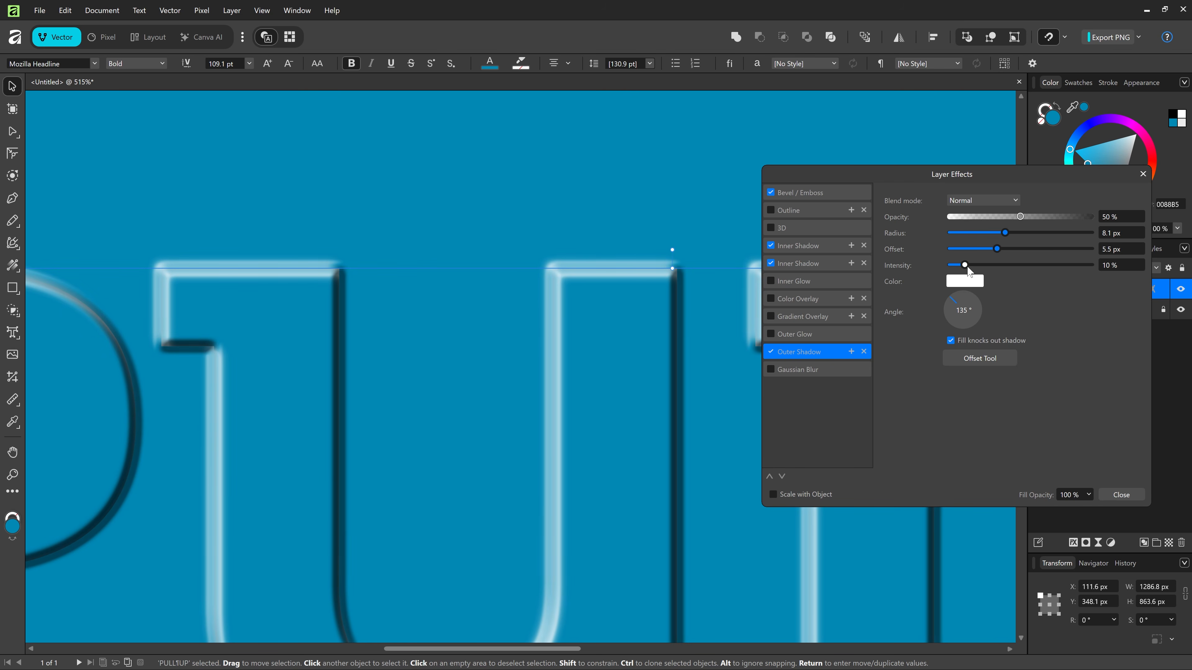
{"action": "left_click_drag", "start_coordinate": [965, 268], "coordinate": [1000, 269]}
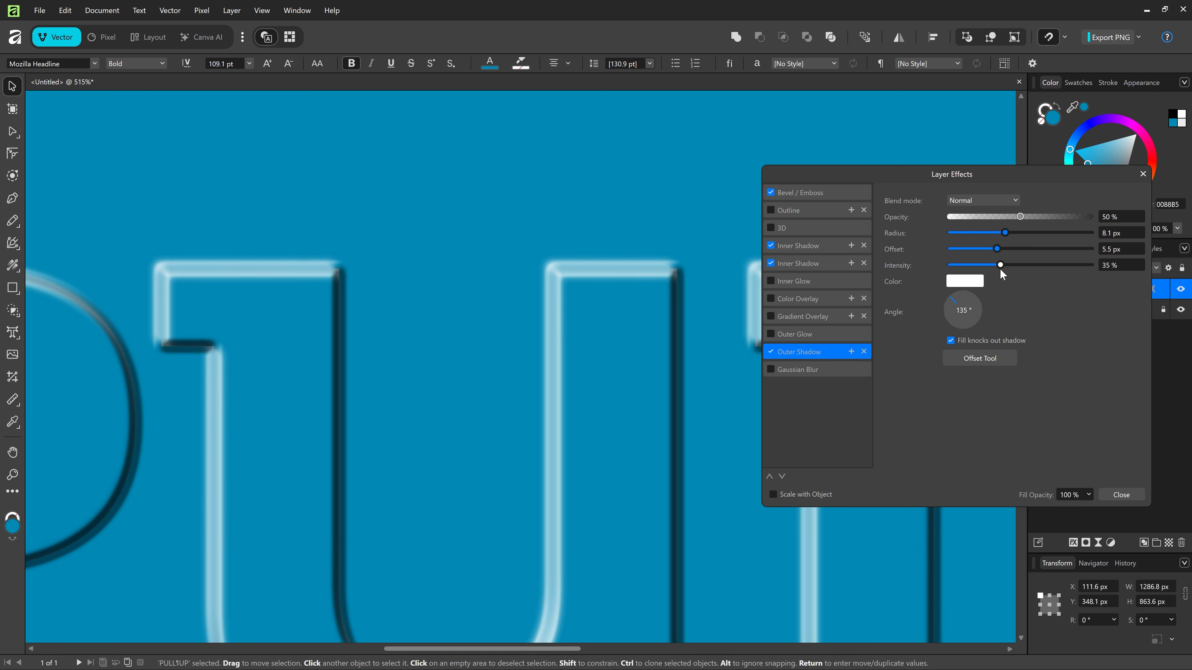
- Add a second Outer Shadow effect to the text and set its angle to 315°
{"action": "left_click", "coordinate": [851, 352]}
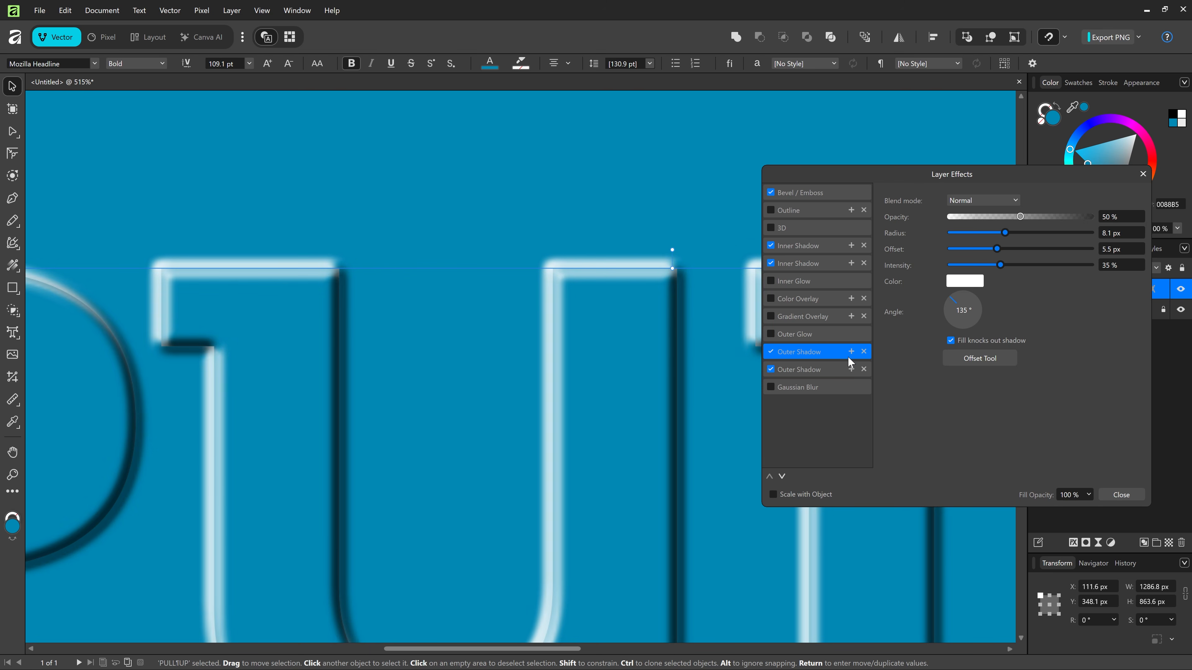
{"action": "left_click", "coordinate": [830, 374]}
{"action": "left_click_drag", "start_coordinate": [745, 556], "coordinate": [585, 279]}
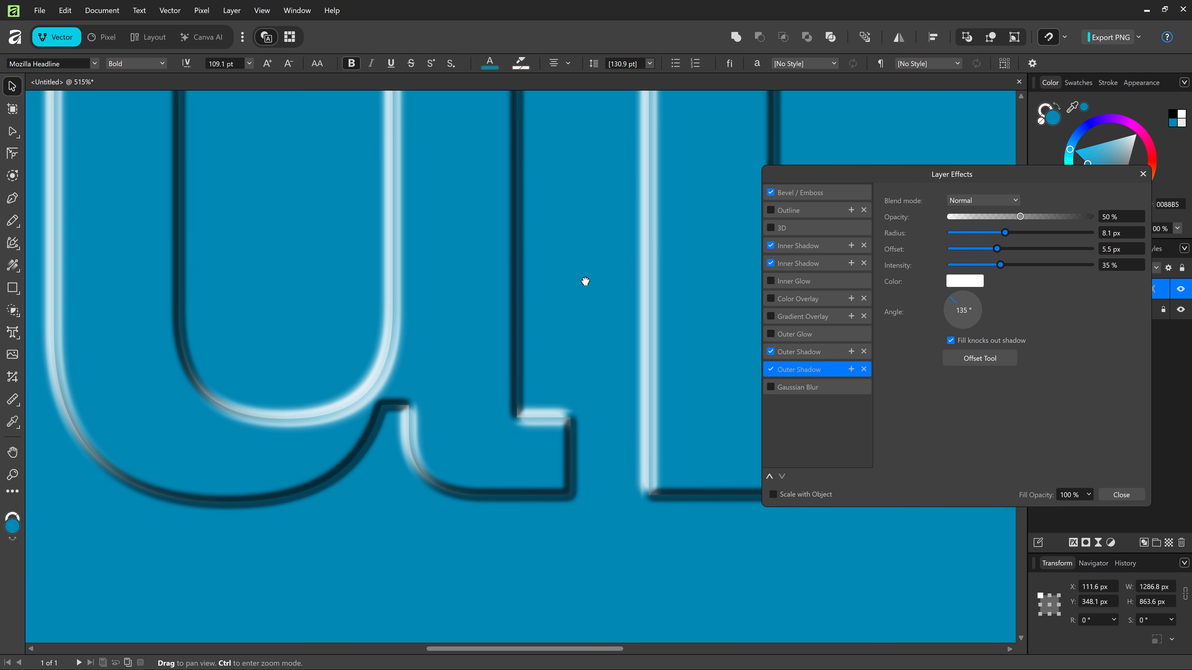
{"action": "left_click", "coordinate": [978, 326]}
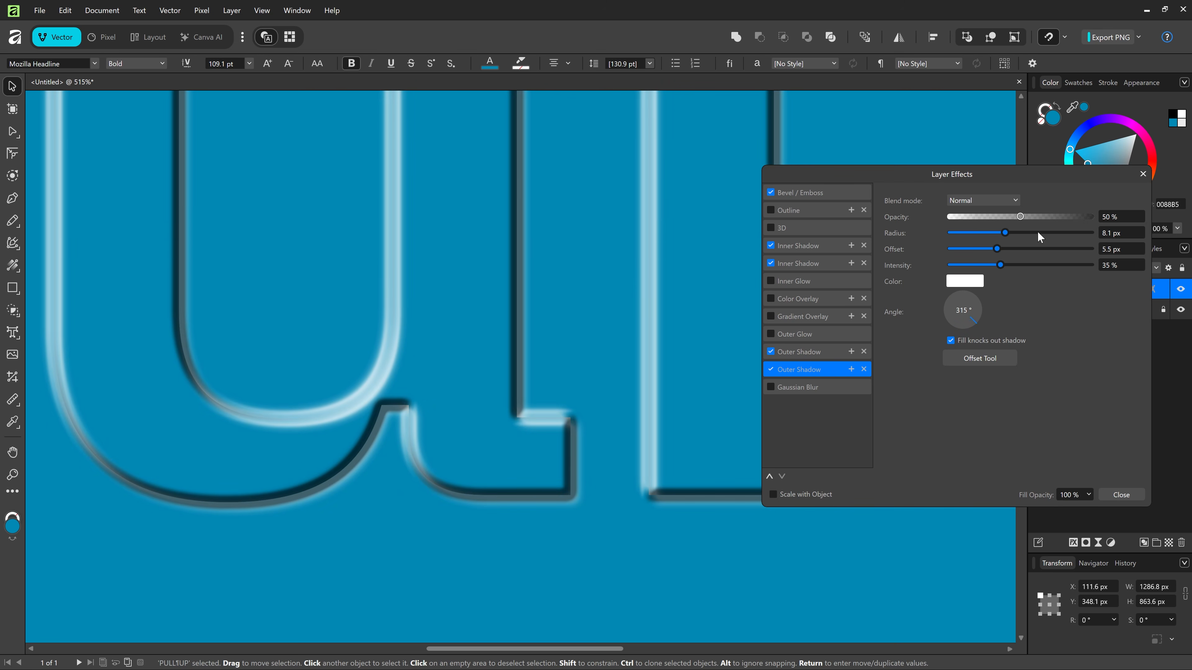
- Make the second outer shadow black (000000) with a radius of 8.5 px, an offset of 9.8 px and an intensity of 29 %
{"action": "left_click", "coordinate": [973, 283]}
{"action": "left_click", "coordinate": [947, 328]}
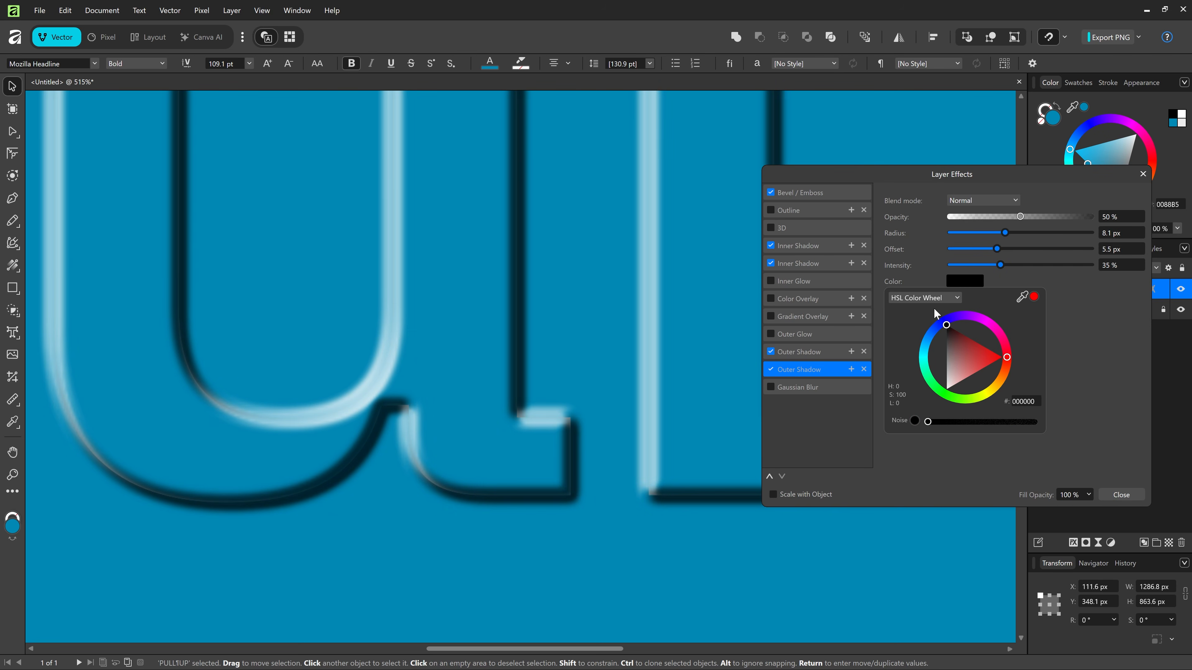
{"action": "mouse_move", "coordinate": [1000, 248]}
{"action": "left_mouse_down"}
{"action": "mouse_move", "coordinate": [979, 249]}
{"action": "mouse_move", "coordinate": [1024, 252]}
{"action": "mouse_move", "coordinate": [1005, 249]}
{"action": "mouse_move", "coordinate": [1005, 234]}
{"action": "mouse_move", "coordinate": [1040, 235]}
{"action": "mouse_move", "coordinate": [996, 233]}
{"action": "mouse_move", "coordinate": [957, 274]}
{"action": "mouse_move", "coordinate": [969, 233]}
{"action": "mouse_move", "coordinate": [1012, 236]}
{"action": "mouse_move", "coordinate": [975, 250]}
{"action": "mouse_move", "coordinate": [1026, 255]}
{"action": "mouse_move", "coordinate": [1007, 255]}
{"action": "left_mouse_up"}
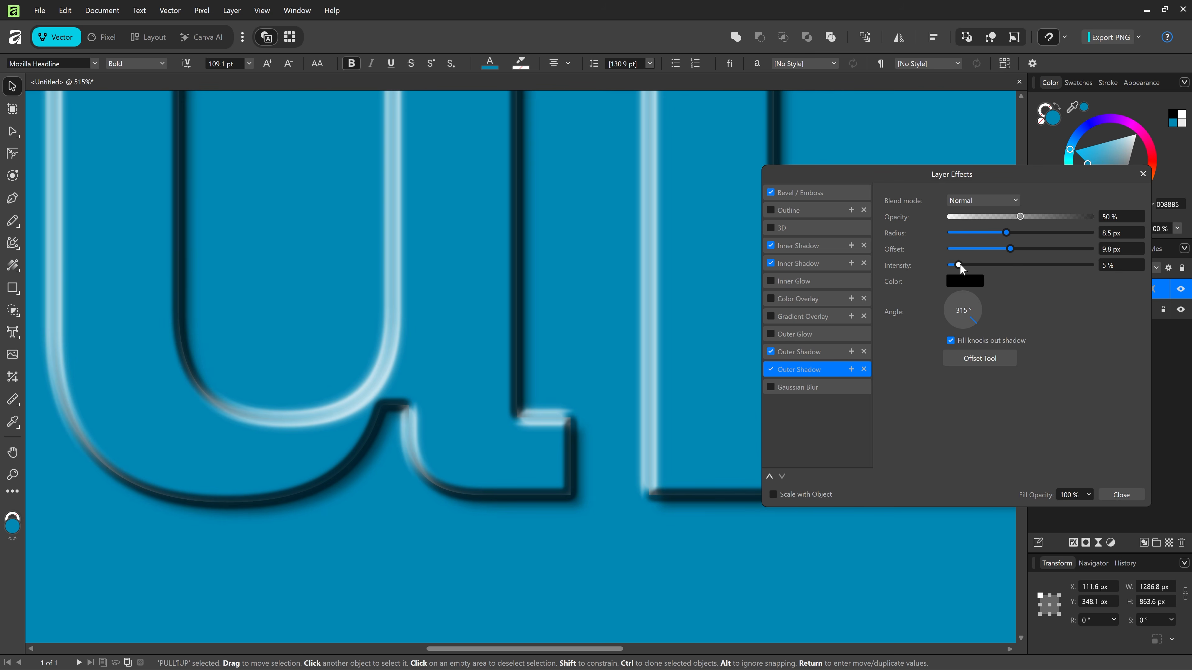
{"action": "left_click_drag", "start_coordinate": [959, 263], "coordinate": [991, 270]}
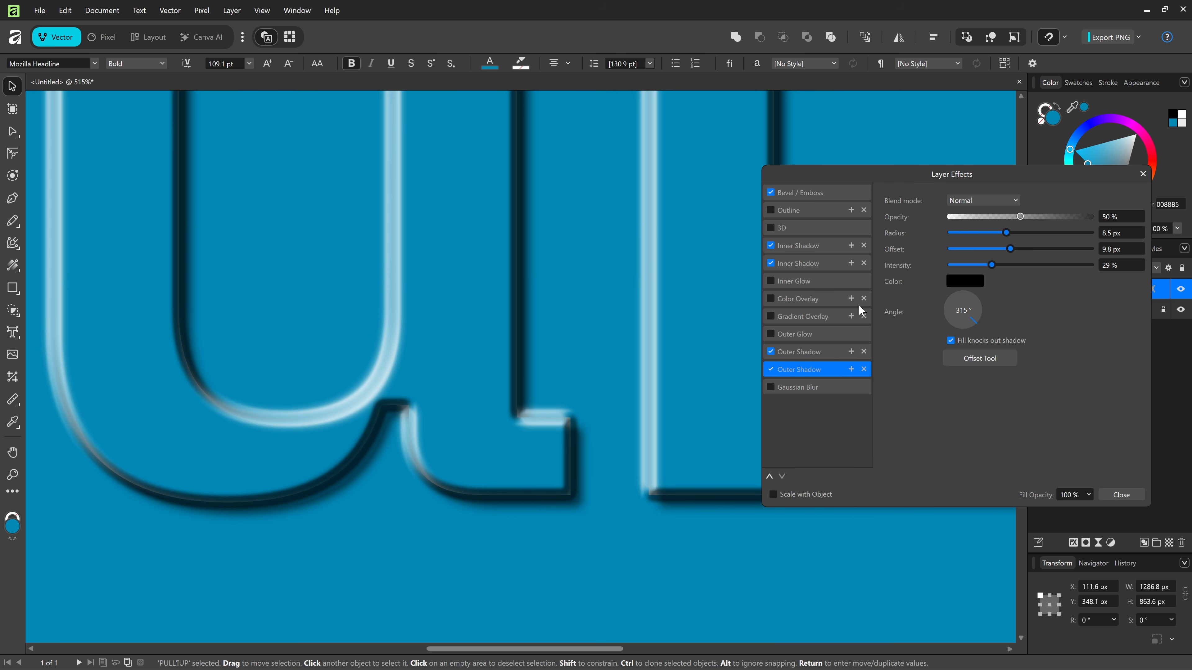
- Review the settings of the white outer shadow, both inner shadows and the Bevel / Emboss effect
{"action": "left_click", "coordinate": [832, 352]}
{"action": "left_click", "coordinate": [824, 263]}
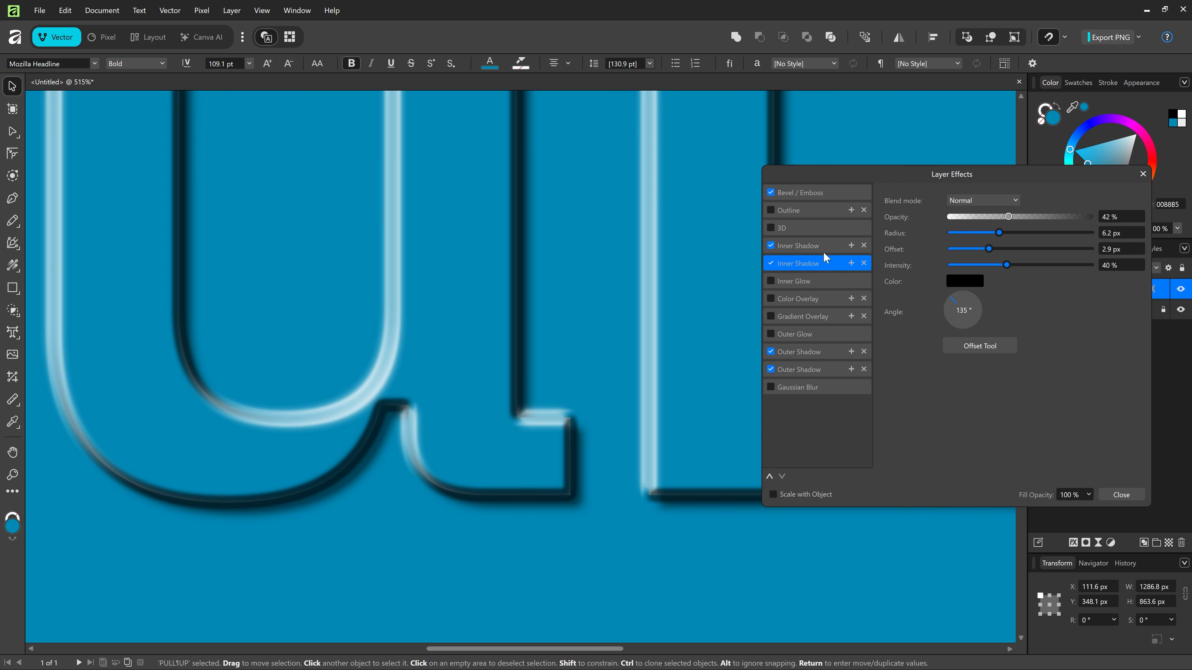
{"action": "left_click", "coordinate": [823, 245]}
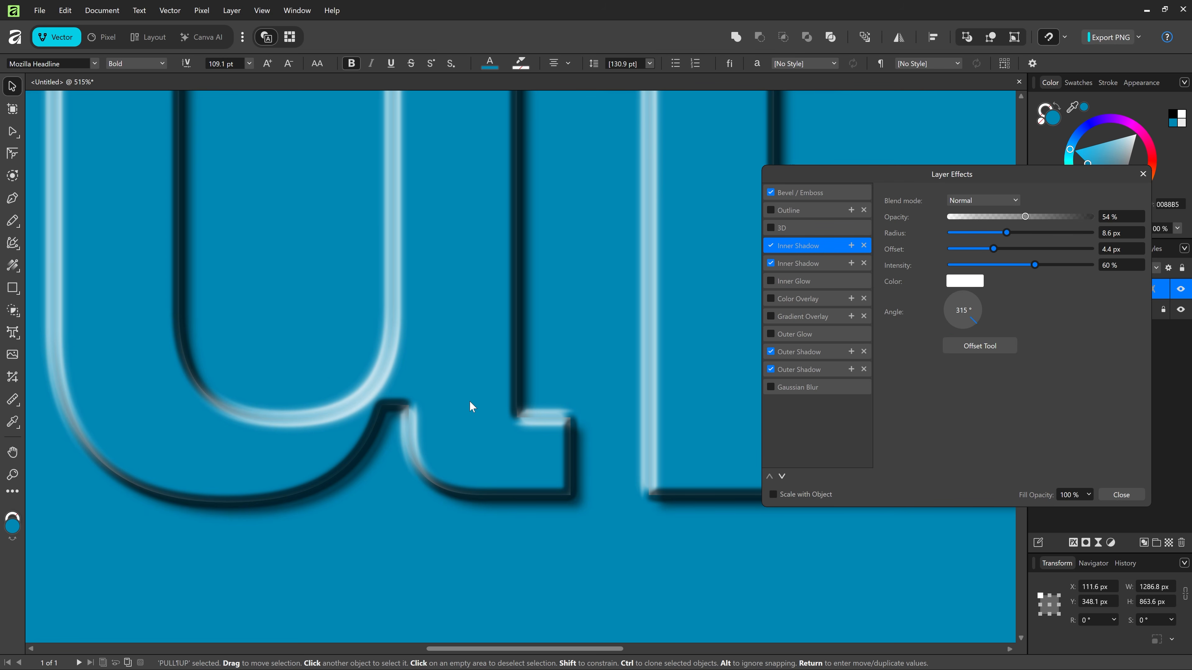
{"action": "left_click", "coordinate": [811, 197]}
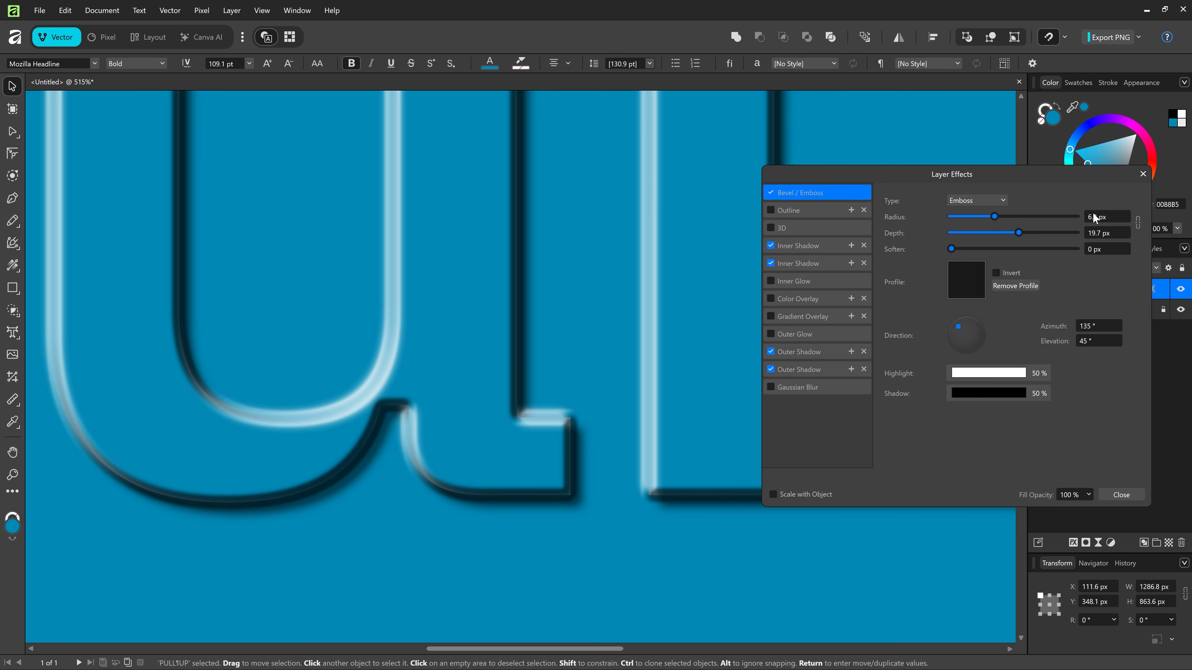
{"action": "left_click", "coordinate": [798, 247]}
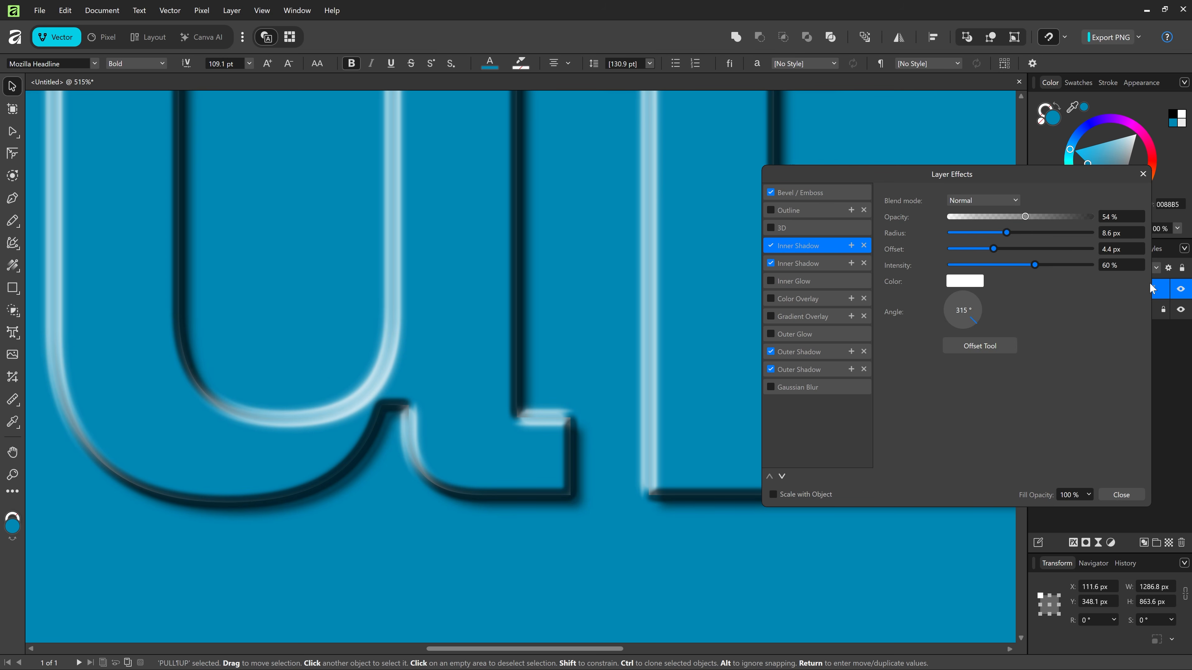
{"action": "left_click", "coordinate": [815, 268]}
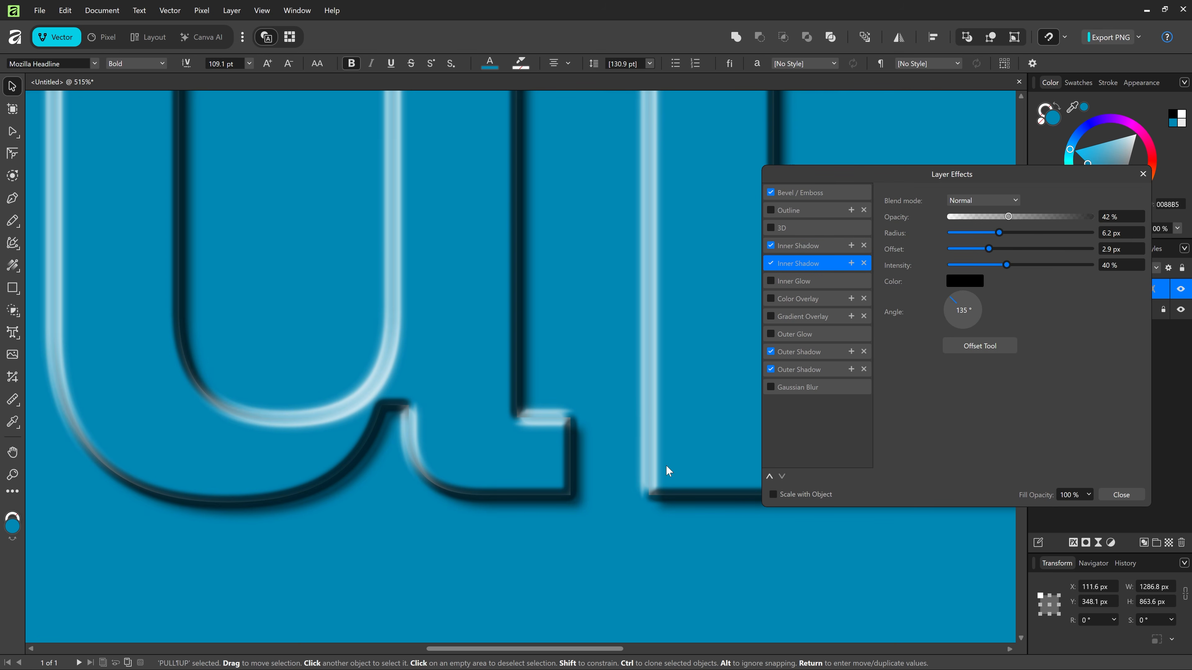
- Try the Scale with Object option for the layer effects and inspect the whole PULL UP lettering
{"action": "left_click", "coordinate": [772, 495]}
{"action": "scroll", "coordinate": [552, 370], "scroll_direction": "down", "scroll_amount": 2}
{"action": "scroll", "coordinate": [552, 370], "scroll_direction": "up", "scroll_amount": 3}
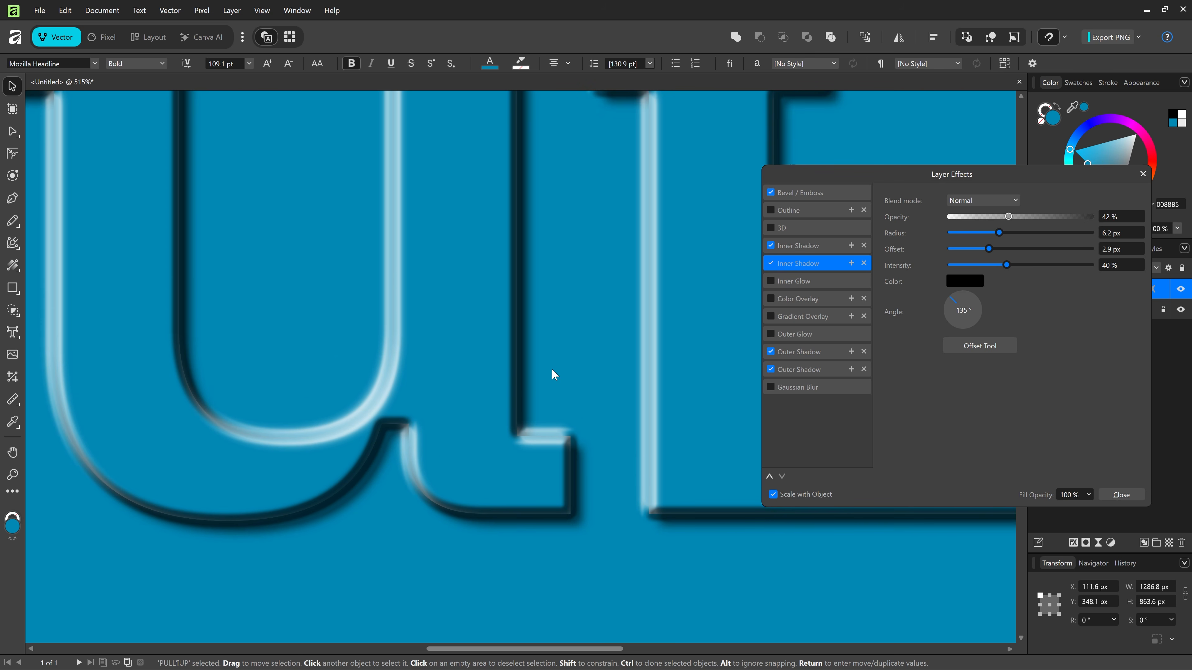
{"action": "scroll", "coordinate": [551, 369], "scroll_direction": "down", "scroll_amount": 6, "text": "ctrl"}
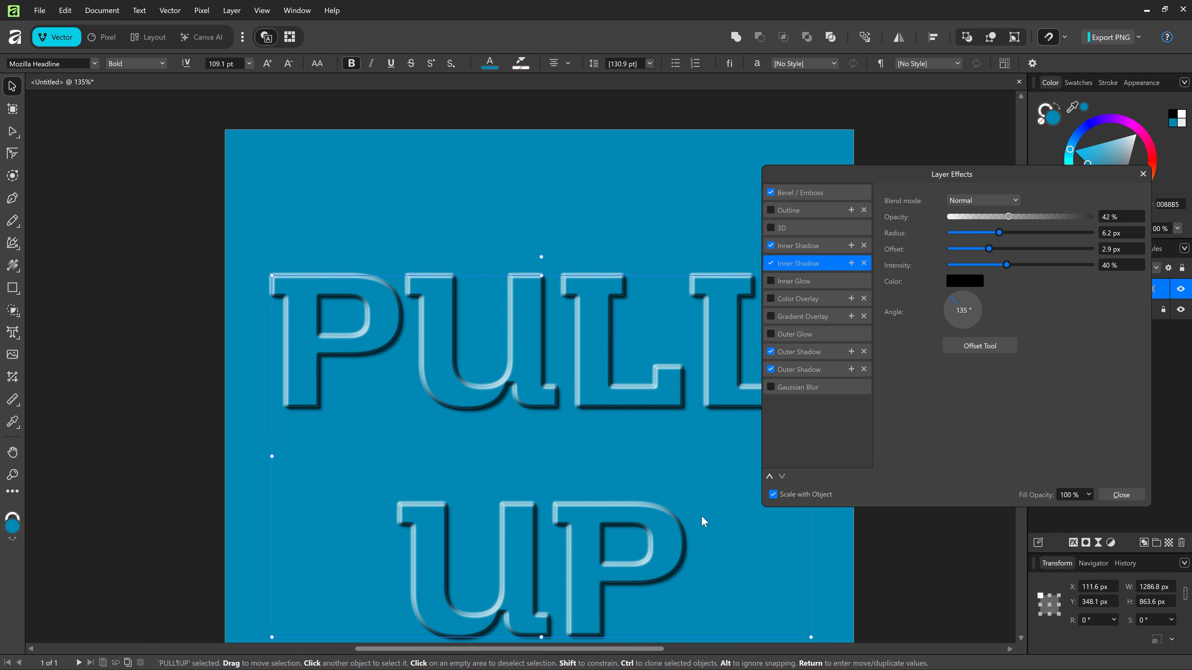
{"action": "key", "text": "space"}
{"action": "left_click_drag", "start_coordinate": [391, 232], "coordinate": [311, 167]}
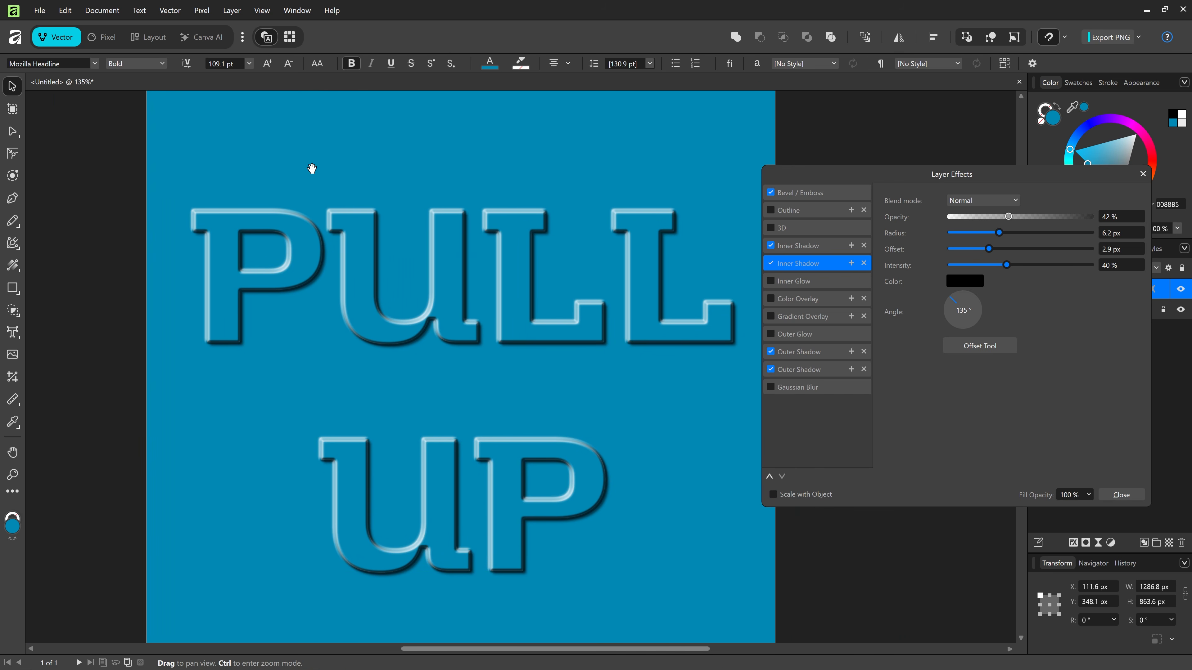
- Compare the lettering with and without its shadows by disabling both inner and both outer shadows and enabling them again
{"action": "left_click", "coordinate": [771, 245]}
{"action": "left_click", "coordinate": [771, 263]}
{"action": "left_click", "coordinate": [770, 352]}
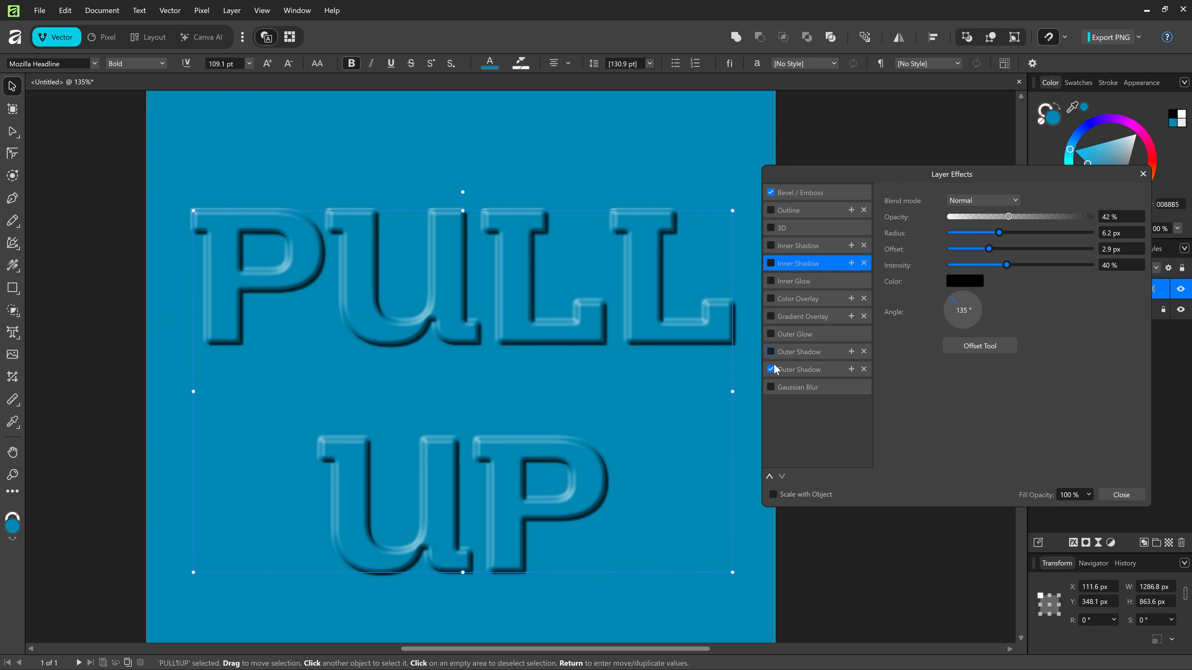
{"action": "left_click", "coordinate": [771, 369]}
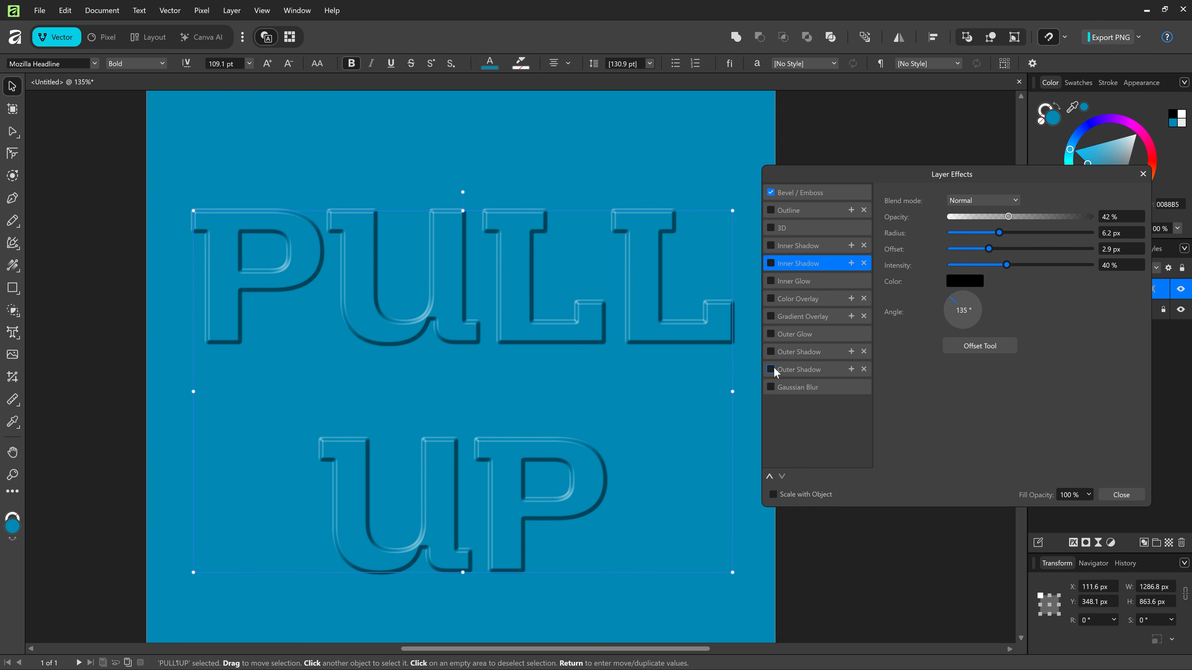
{"action": "left_click", "coordinate": [774, 367]}
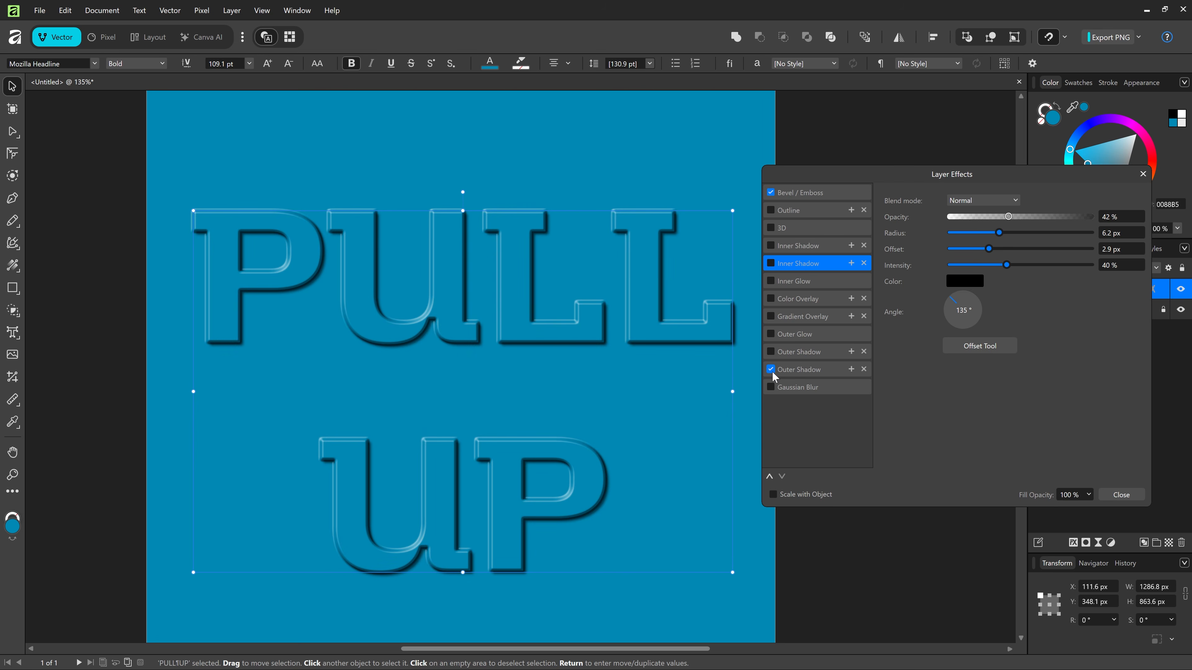
{"action": "left_click", "coordinate": [770, 263]}
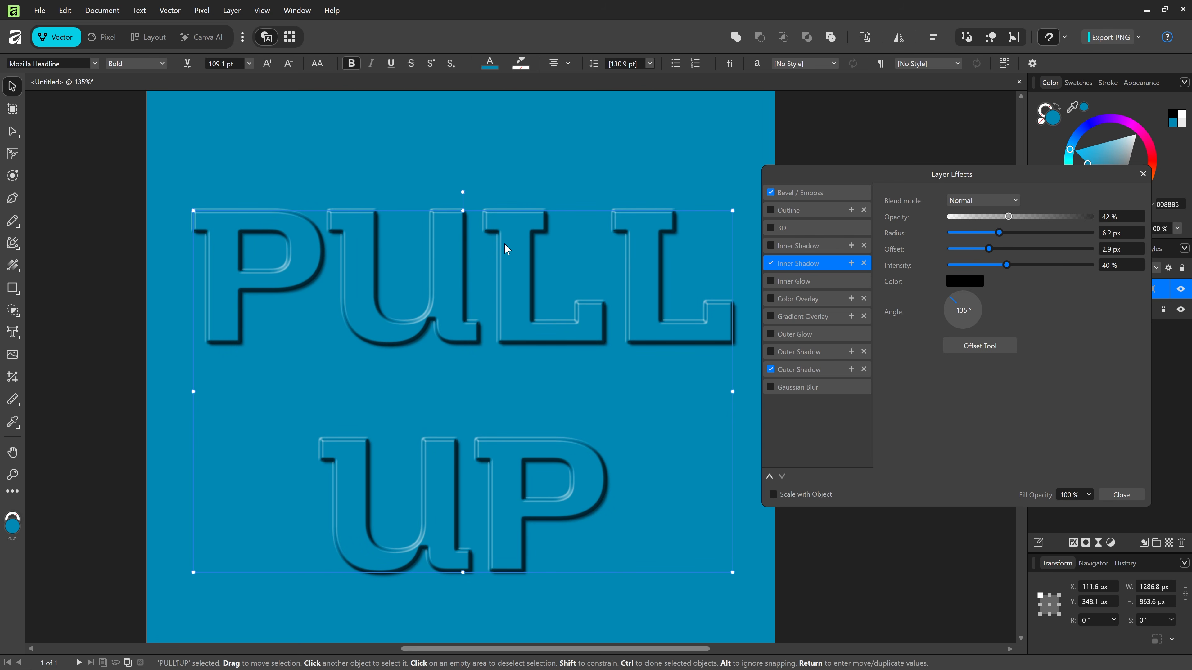
{"action": "left_click", "coordinate": [770, 244]}
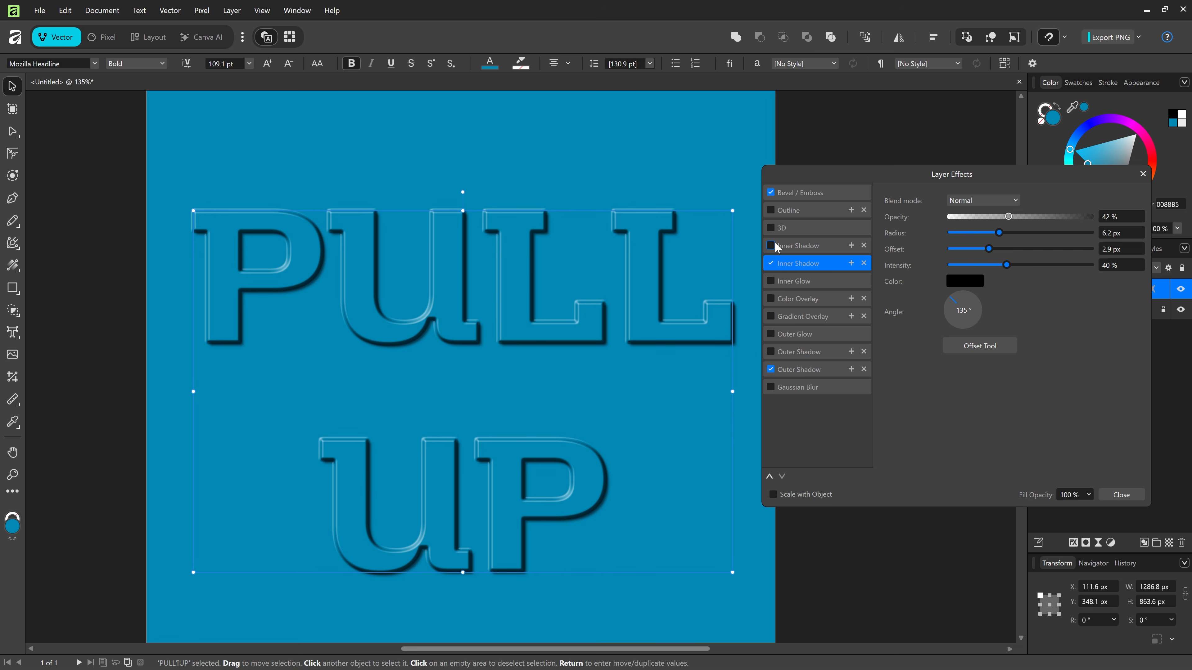
{"action": "left_click", "coordinate": [771, 352]}
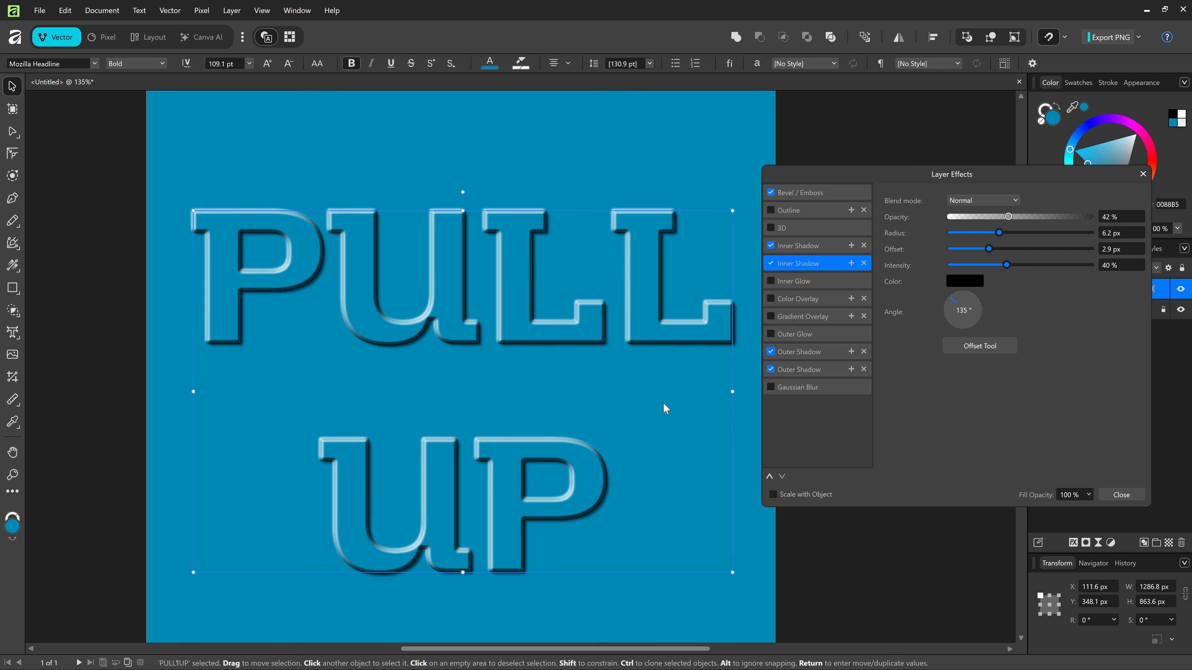
- Close the layer effects settings and fit the whole page in view
{"action": "left_click", "coordinate": [1119, 497]}
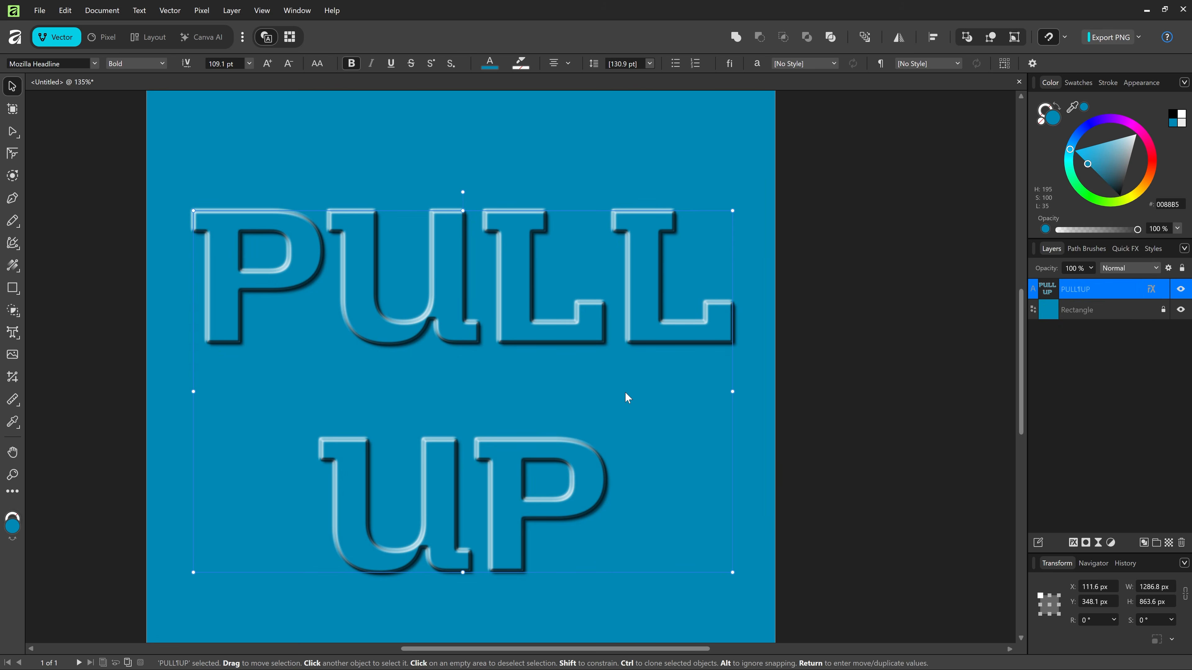
{"action": "key", "text": "ctrl+0"}
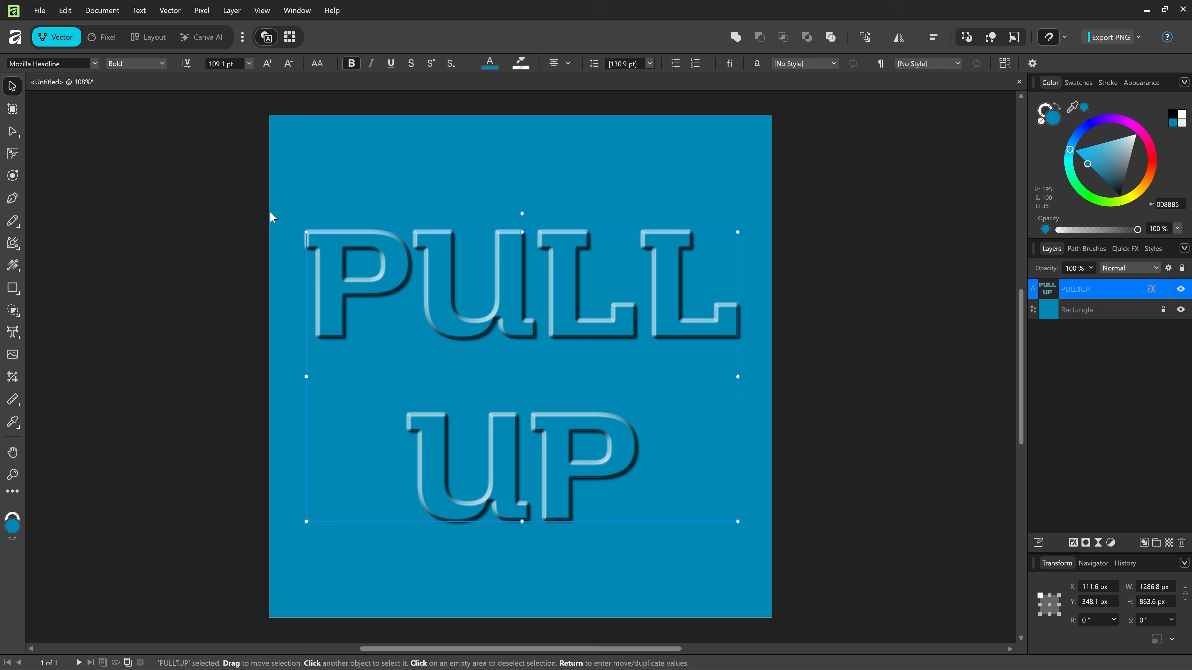
{"action": "key", "text": "t"}
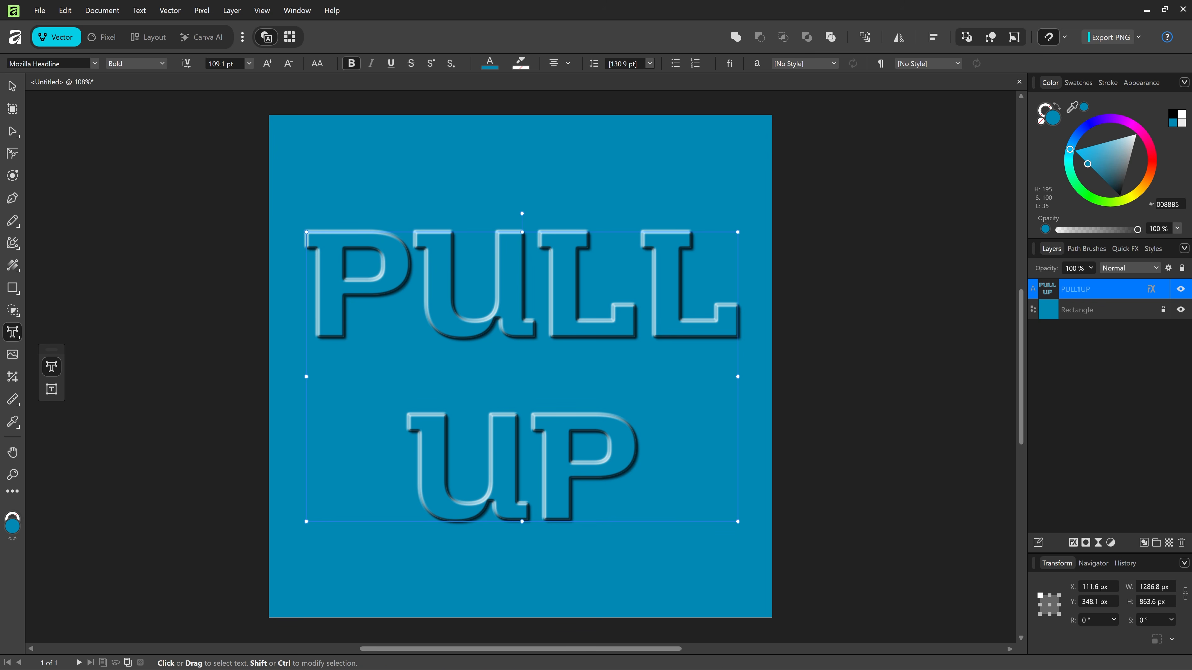
{"action": "left_click", "coordinate": [9, 88]}
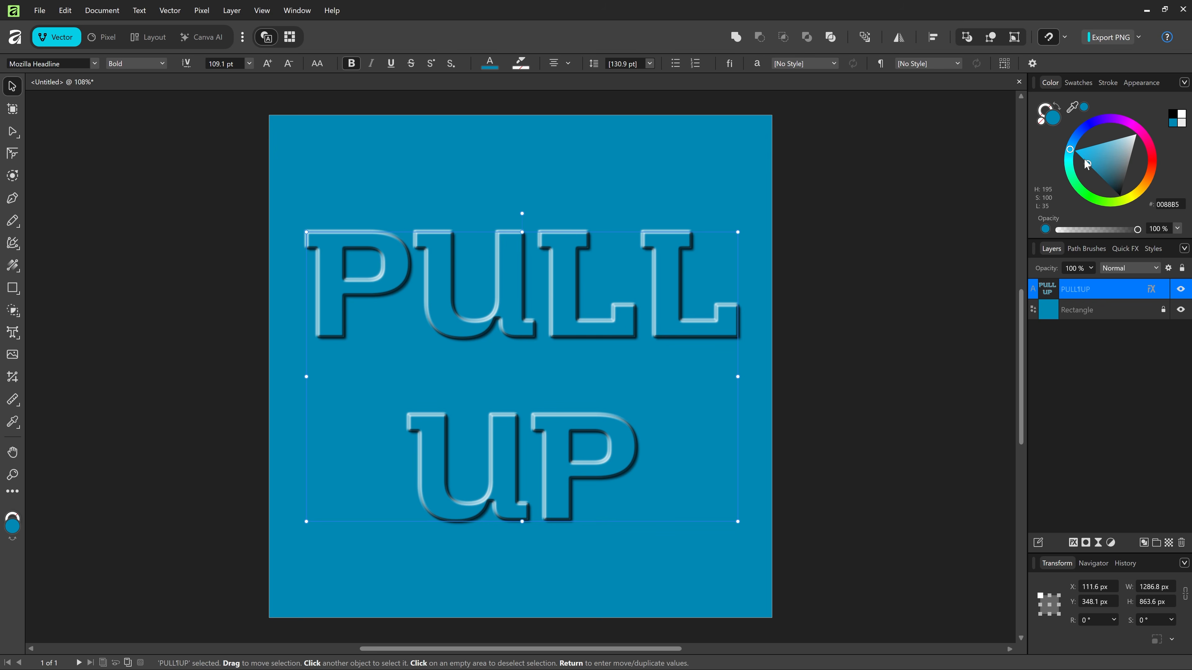
- Lighten the PULL UP text's fill to a brighter blue (019ED2), undo unwanted trial shades such as 008FBF, and deselect the text
{"action": "left_click_drag", "start_coordinate": [1089, 164], "coordinate": [1086, 162]}
{"action": "left_click_drag", "start_coordinate": [1093, 170], "coordinate": [1085, 162]}
{"action": "left_click", "coordinate": [1084, 162]}
{"action": "key", "text": "ctrl+z"}
{"action": "key", "text": "ctrl+z"}
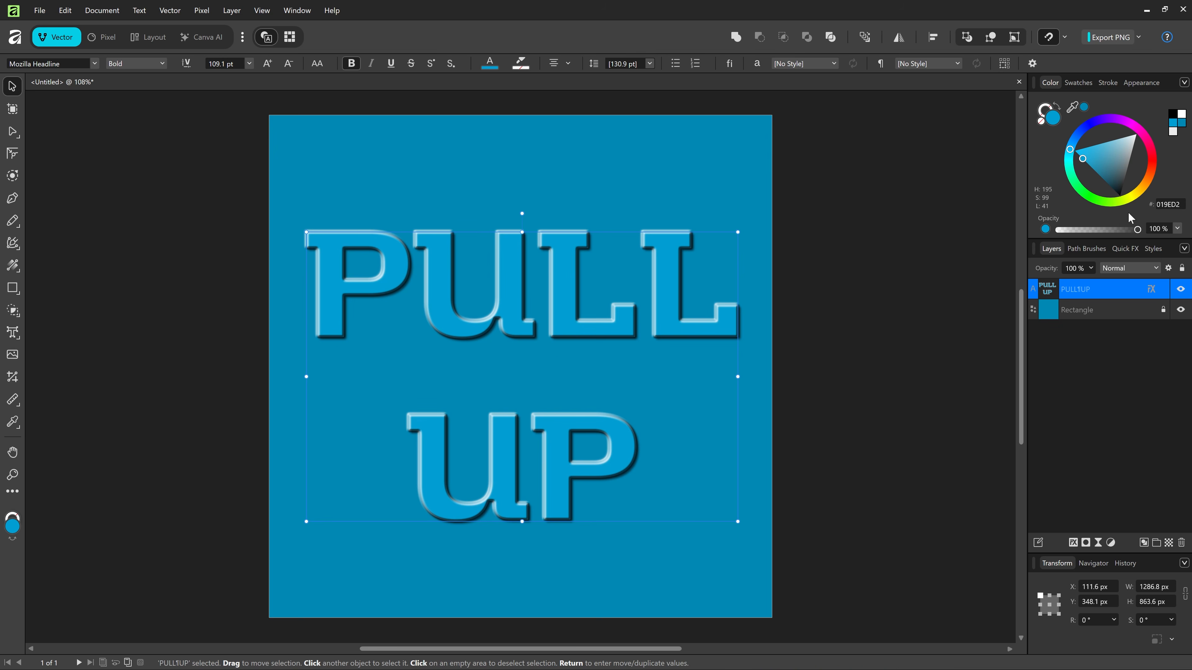
{"action": "key", "text": "ctrl+z"}
{"action": "left_click", "coordinate": [1087, 169]}
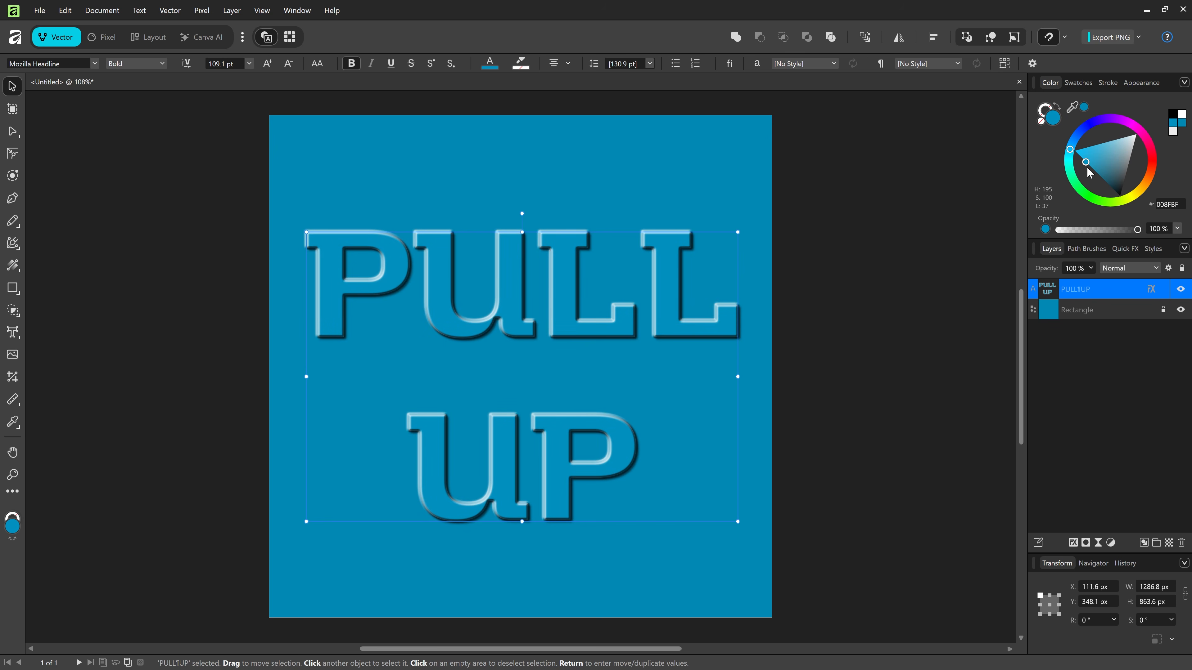
{"action": "key", "text": "ctrl+z"}
{"action": "left_click", "coordinate": [627, 179]}
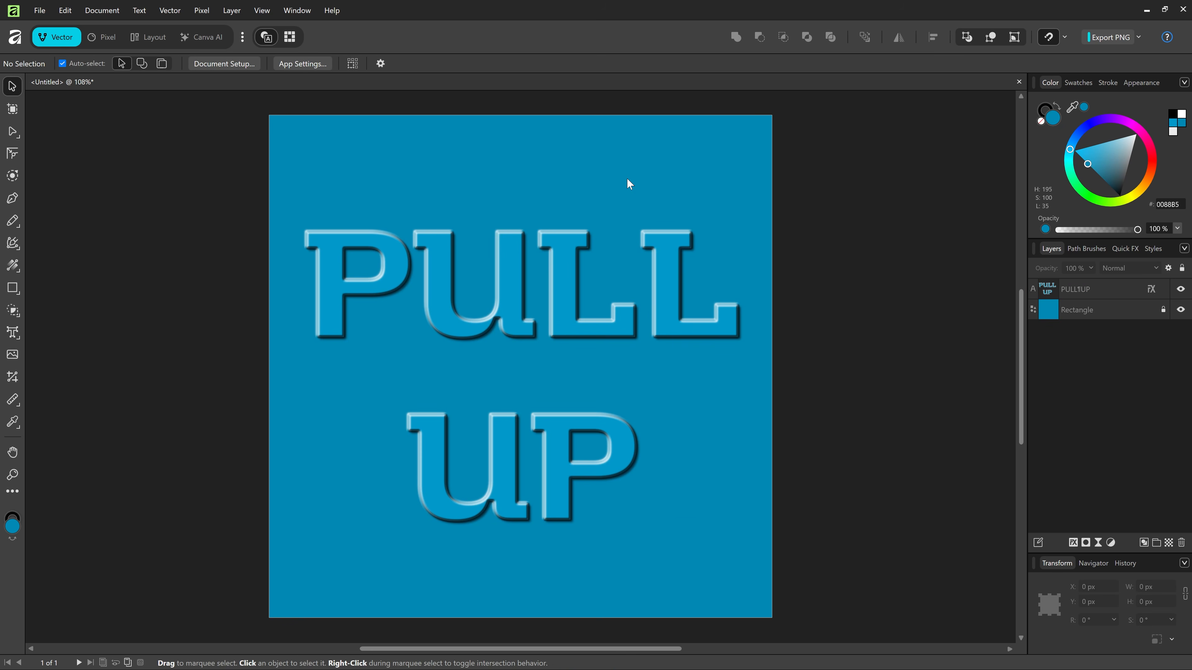